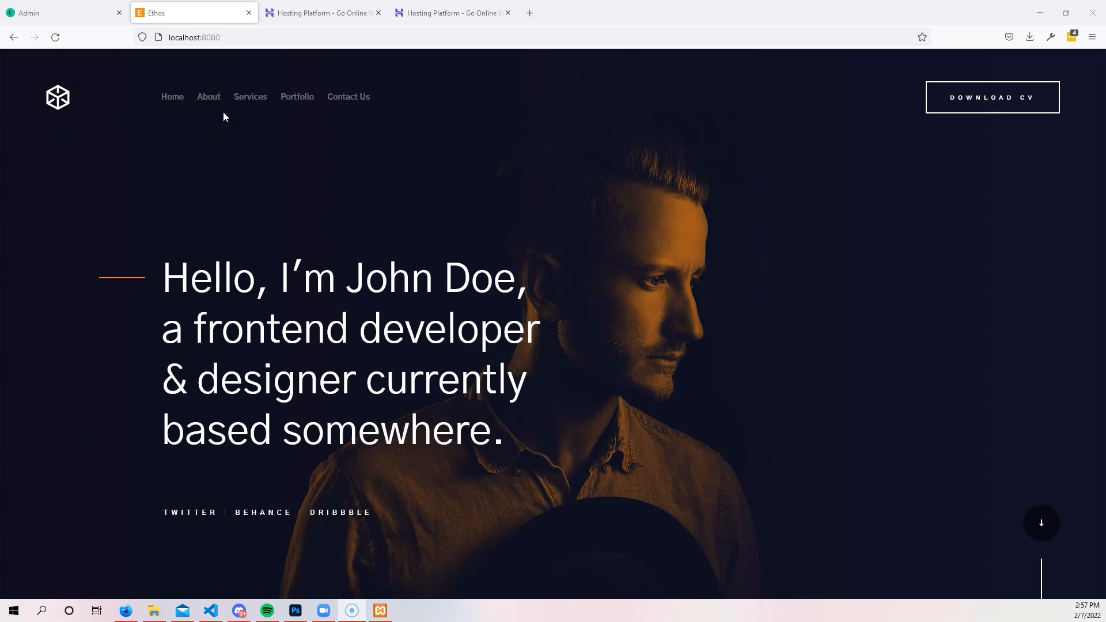
Browse the Ethos site's Services, Portfolio and Contact Us pages, then switch to VS Code's header.php.
click(251, 102)
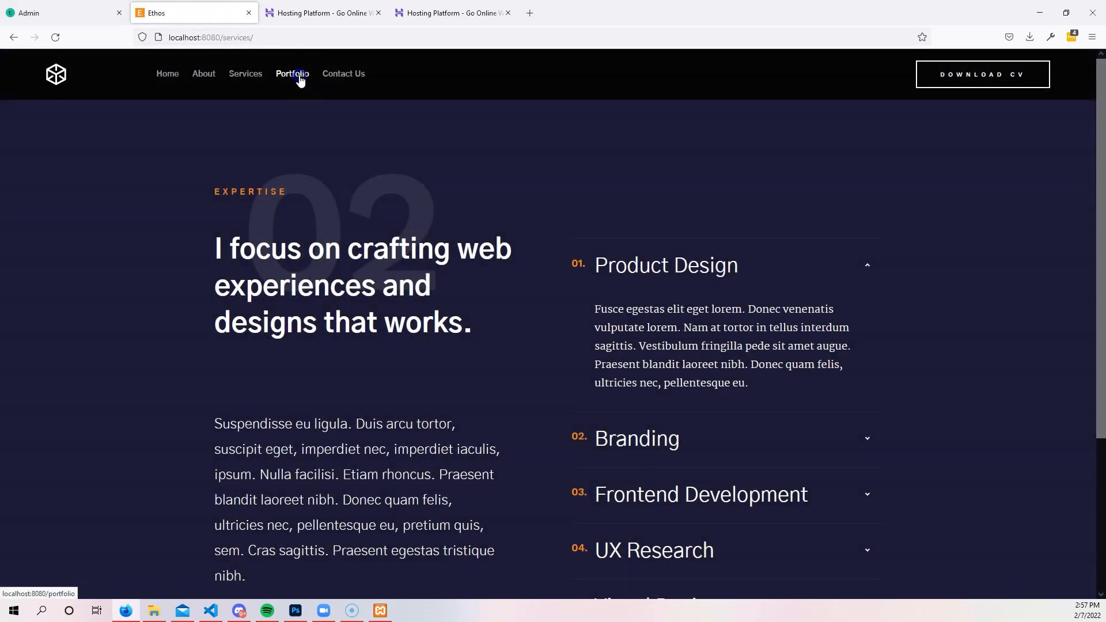
click(299, 75)
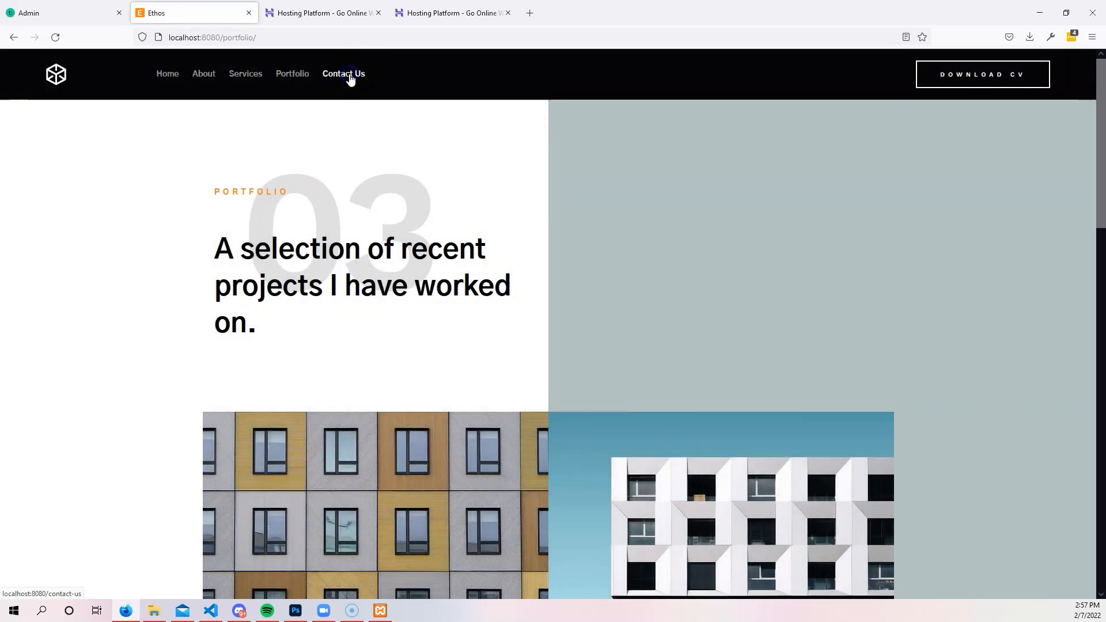
click(349, 74)
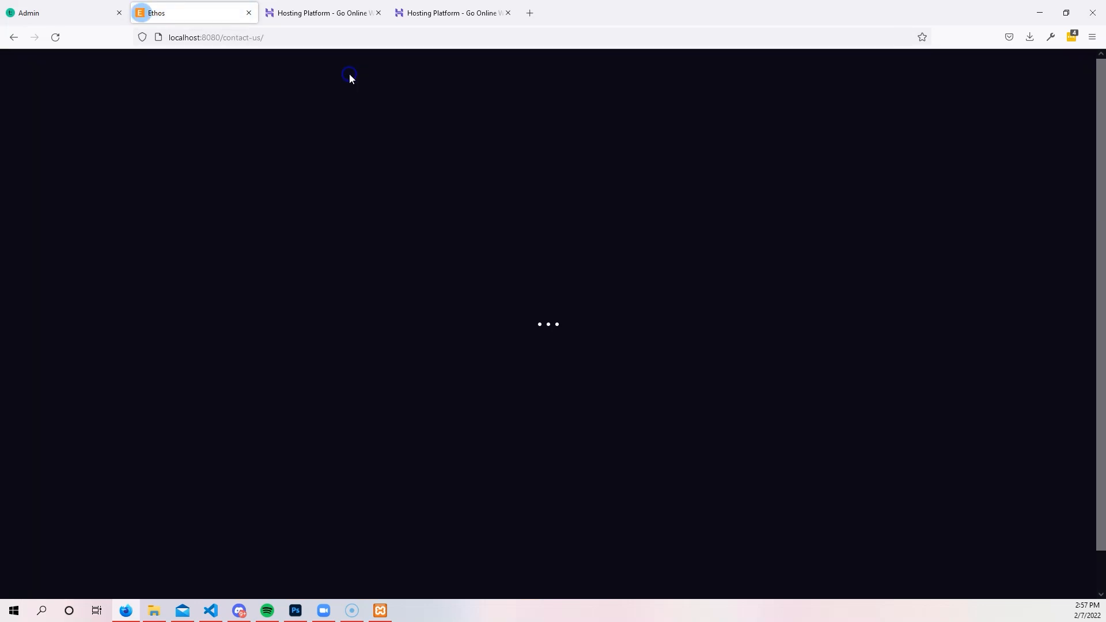
click(211, 610)
scroll(647, 274, up, 1)
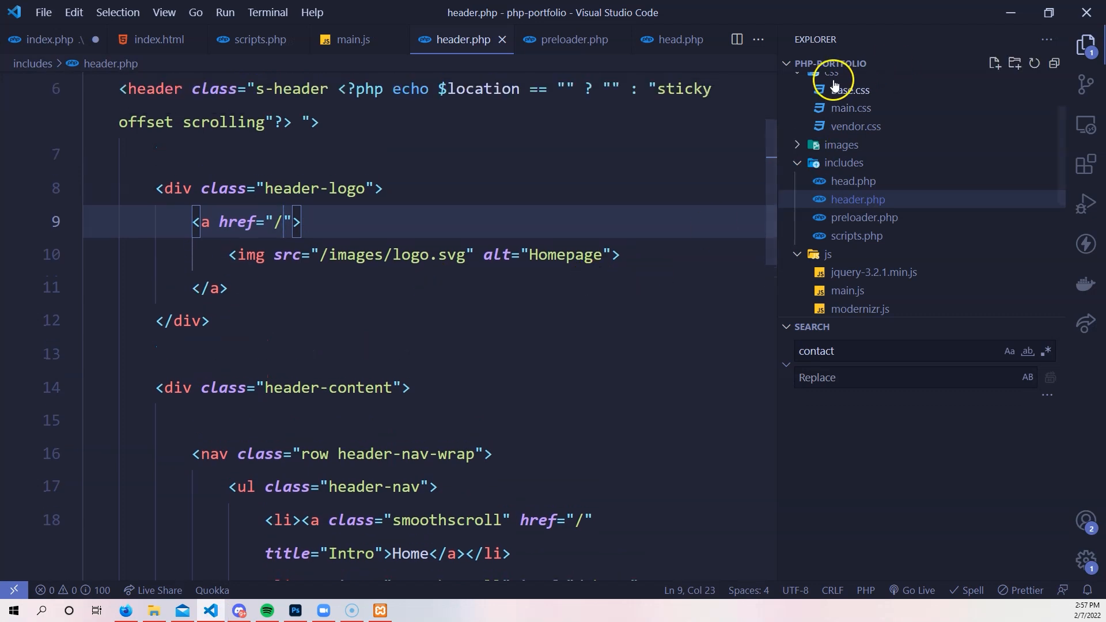
Collapse the css, contact-us, includes, js and services folders in the php-portfolio Explorer tree.
scroll(793, 113, up, 1)
click(793, 113)
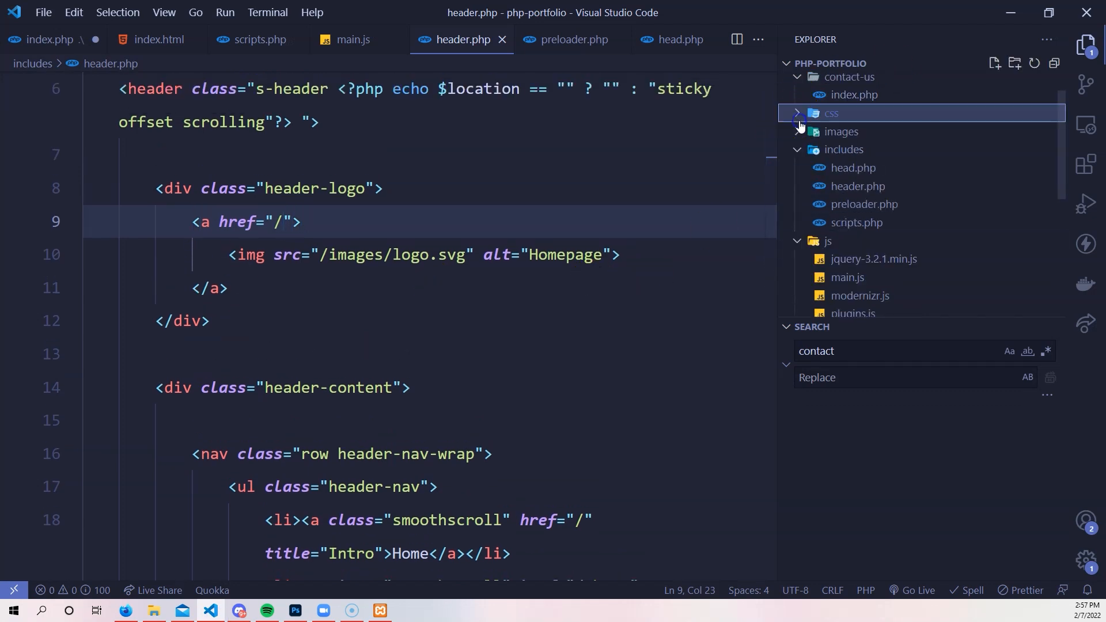
click(795, 81)
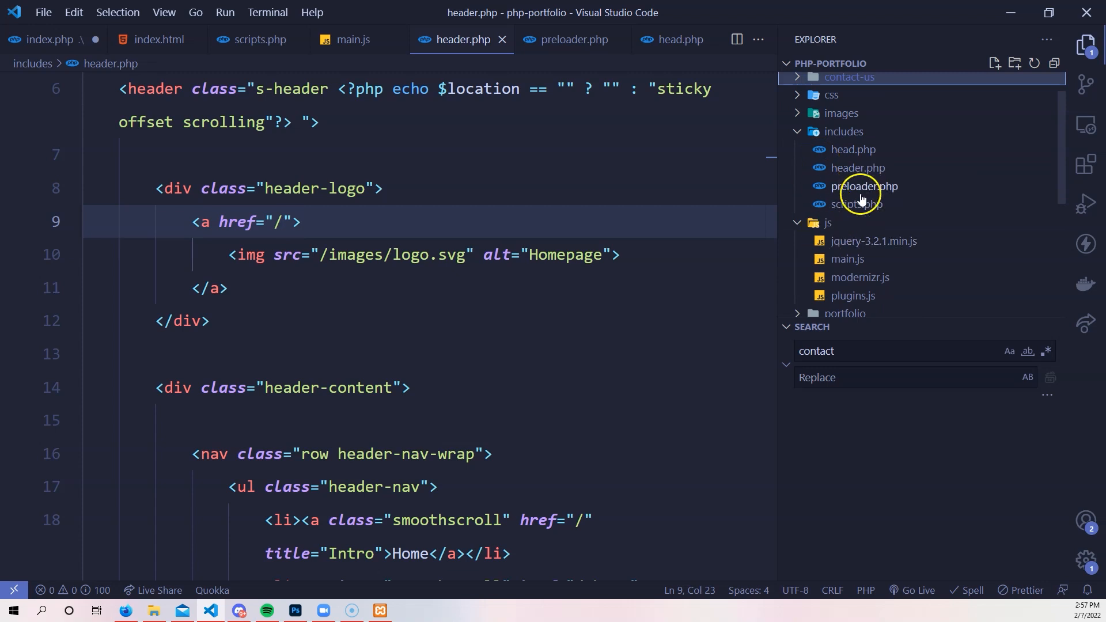
click(811, 133)
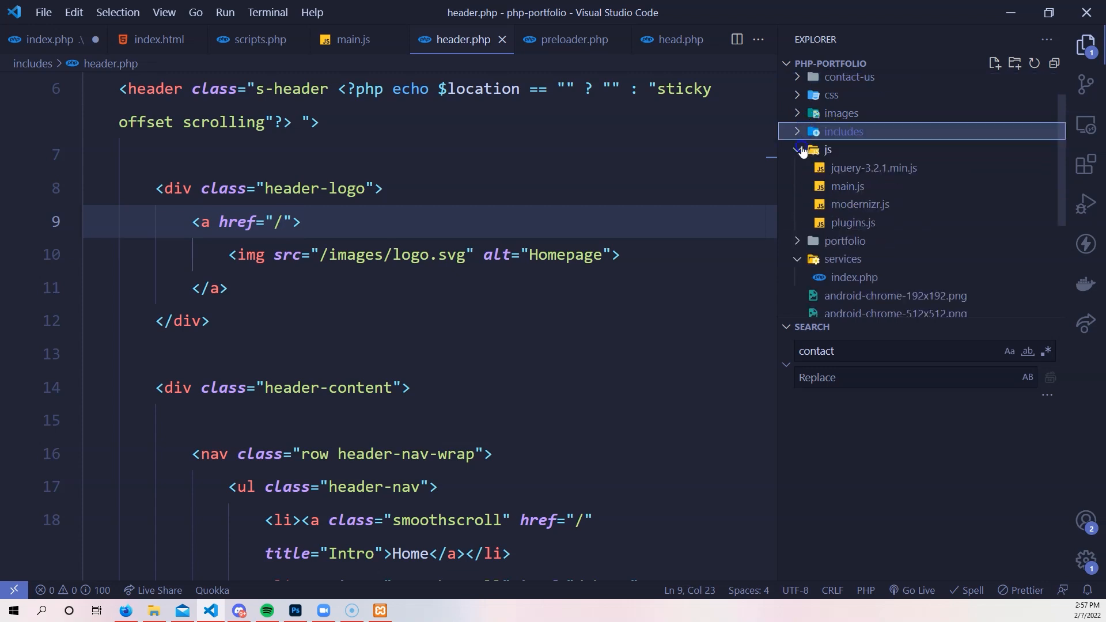
click(804, 151)
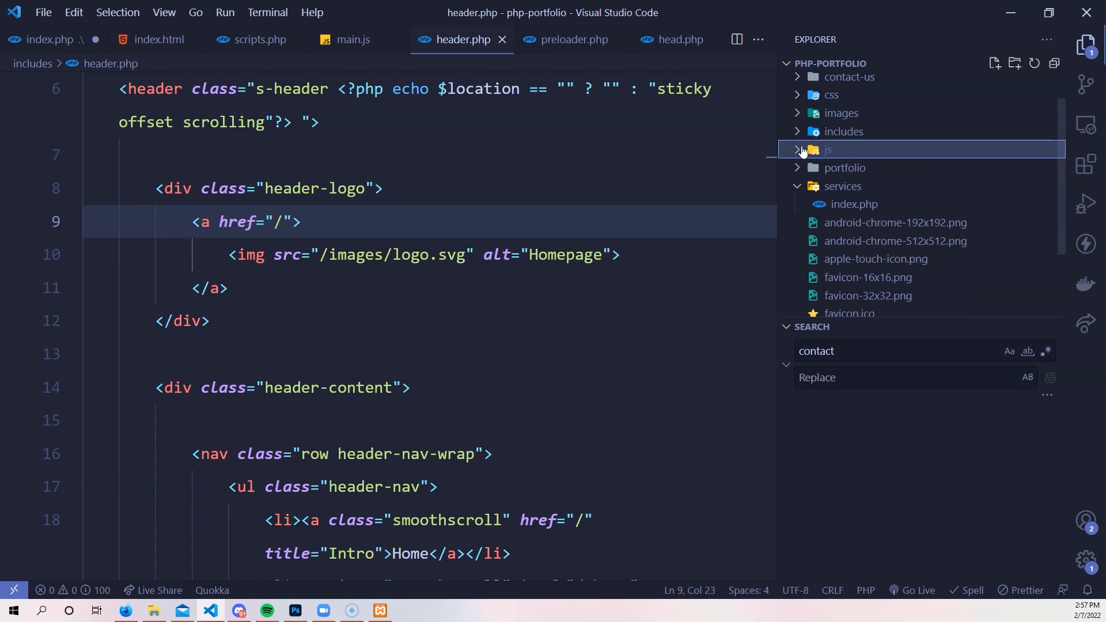
click(806, 186)
scroll(823, 248, down, 1)
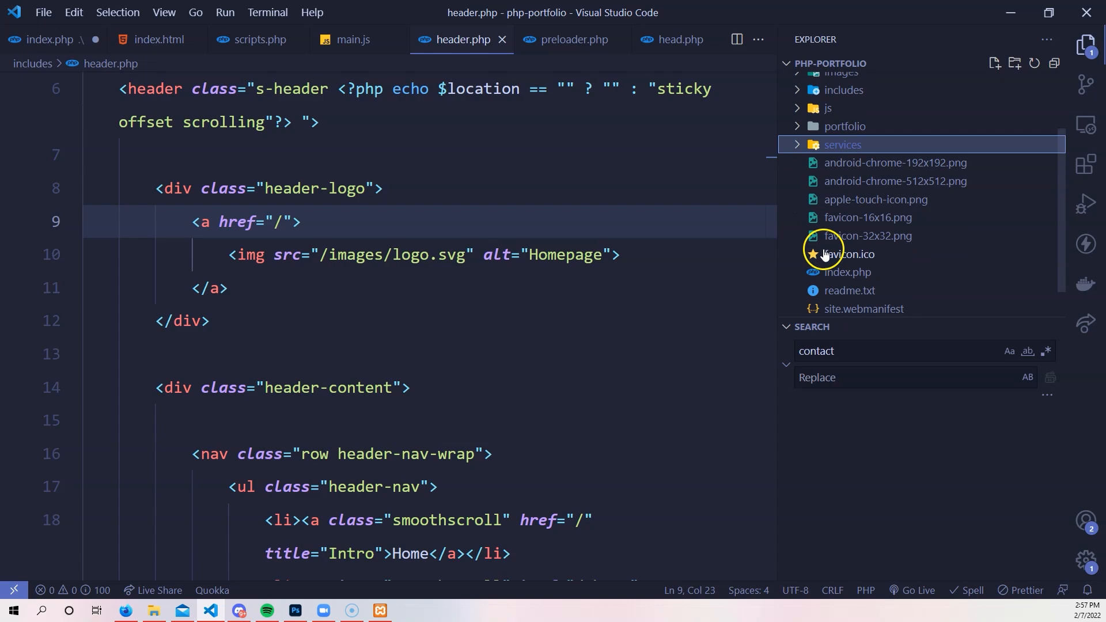
Bring Firefox forward on the Hostinger tab advertising the XXL Web Hosting Sale.
click(126, 610)
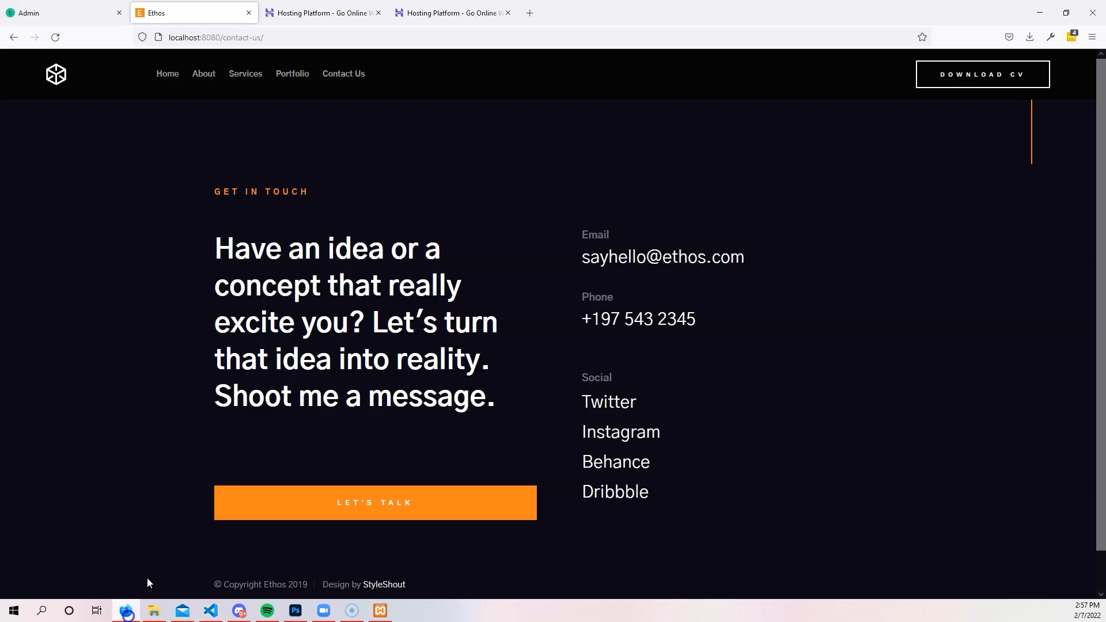
click(314, 13)
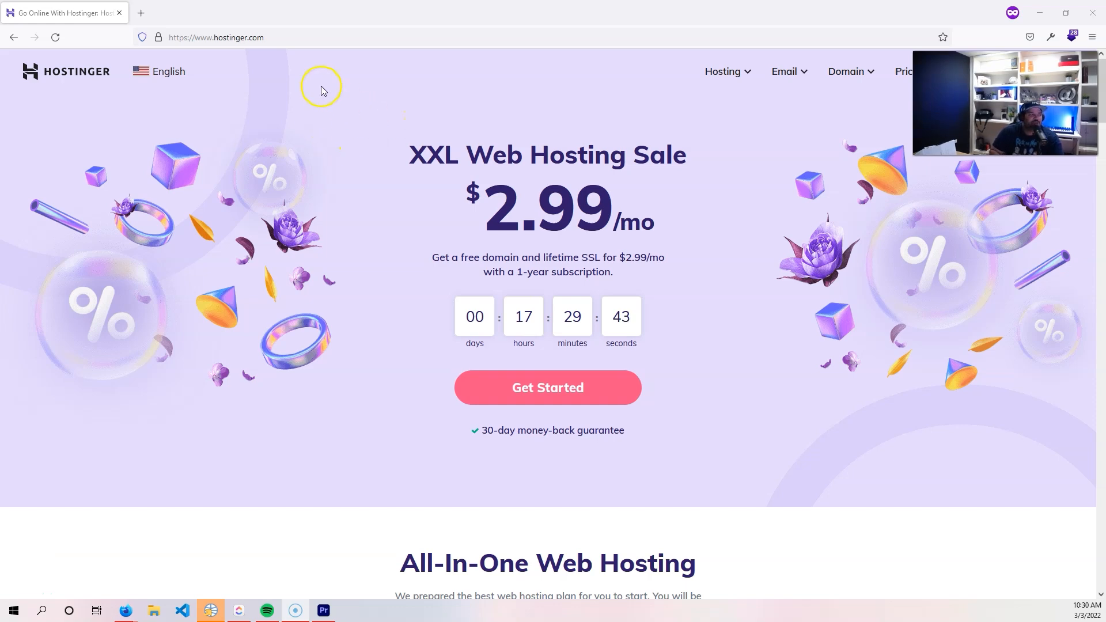
Load hostinger.com/codingphase and select the Web Hosting plan.
click(339, 36)
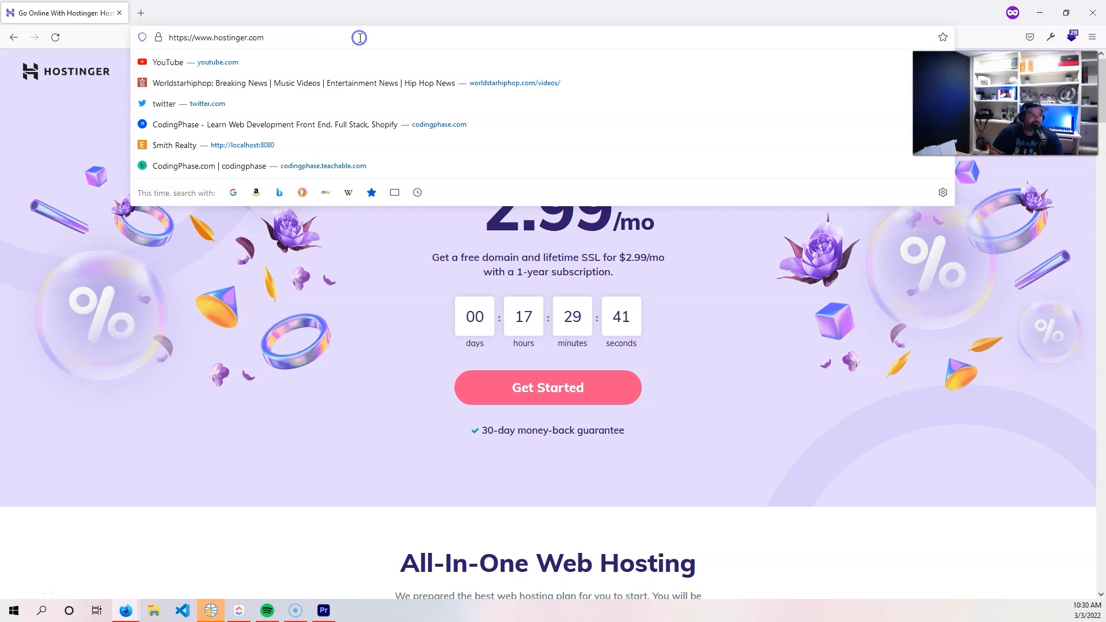
click(359, 37)
text(codingphase)
key(Return)
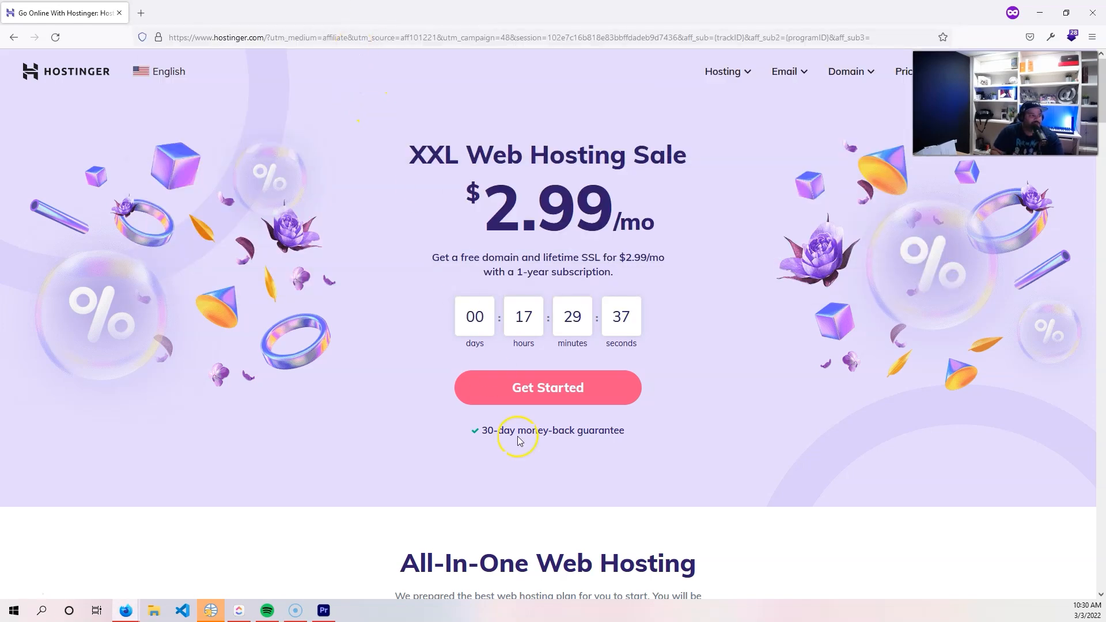
scroll(564, 384, down, 7)
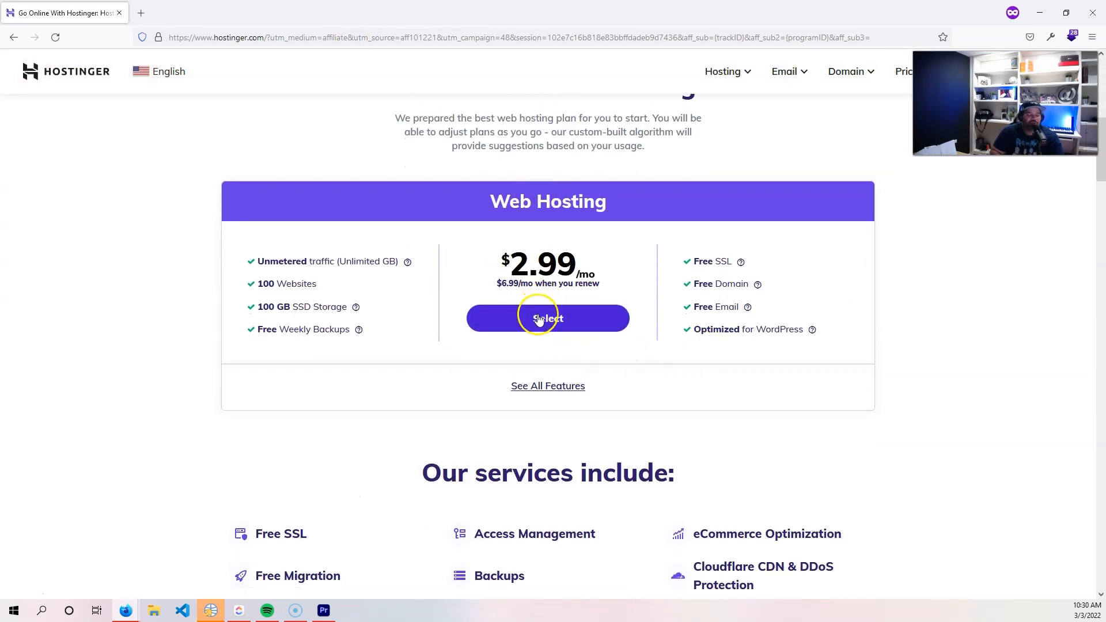
click(538, 320)
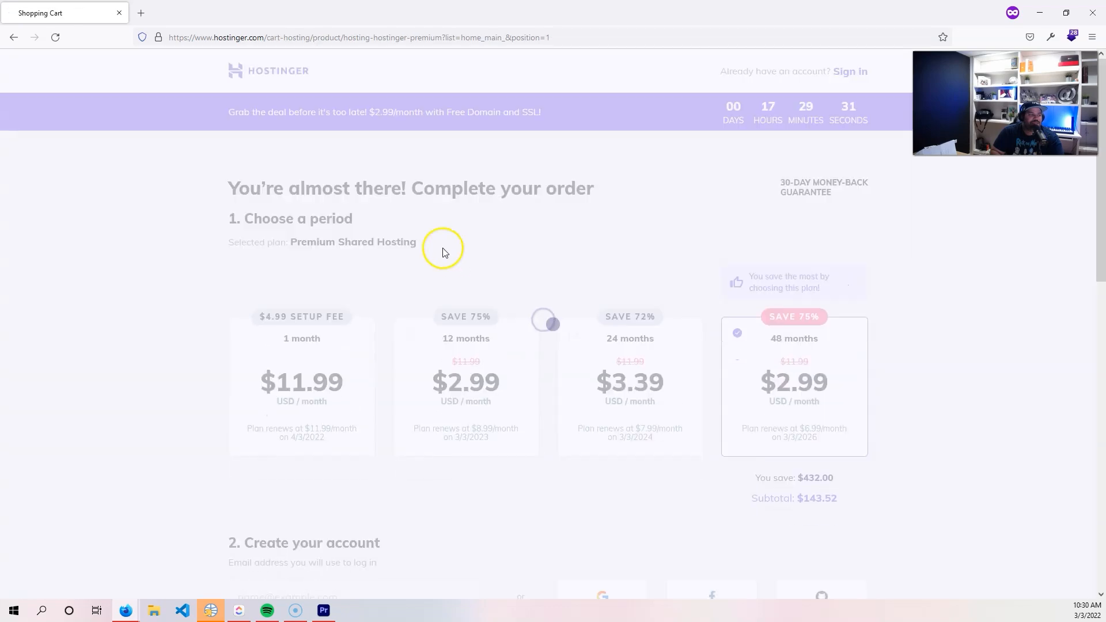
Apply the CODINGPHASE coupon so the cart total becomes $133.44.
scroll(436, 242, down, 5)
scroll(436, 241, down, 6)
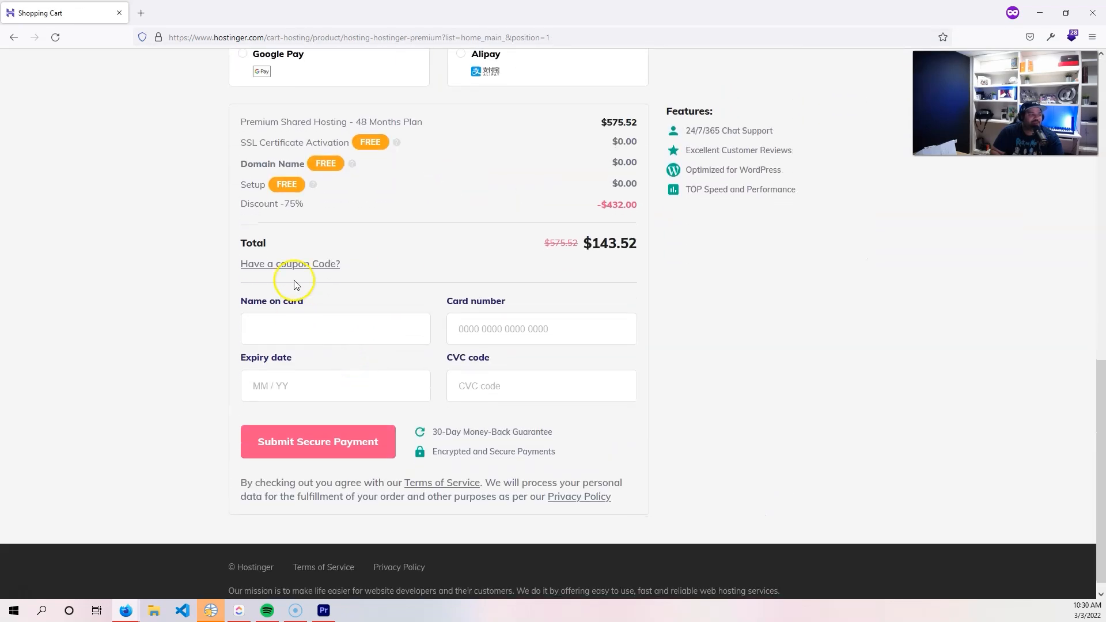
click(299, 263)
click(383, 281)
text(CODINGPHASE)
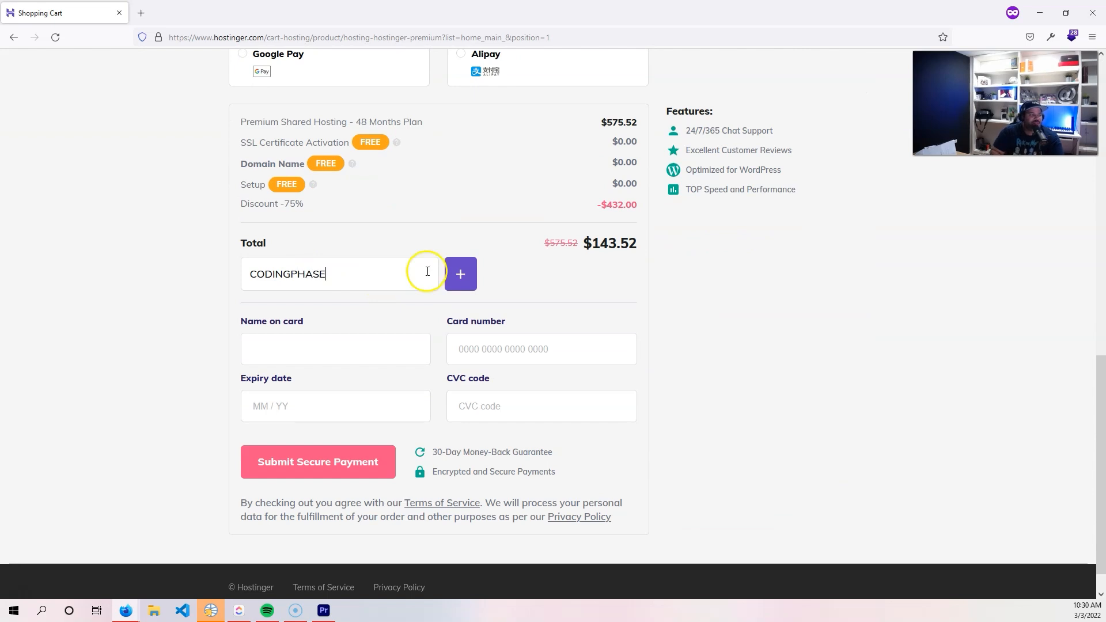
click(460, 274)
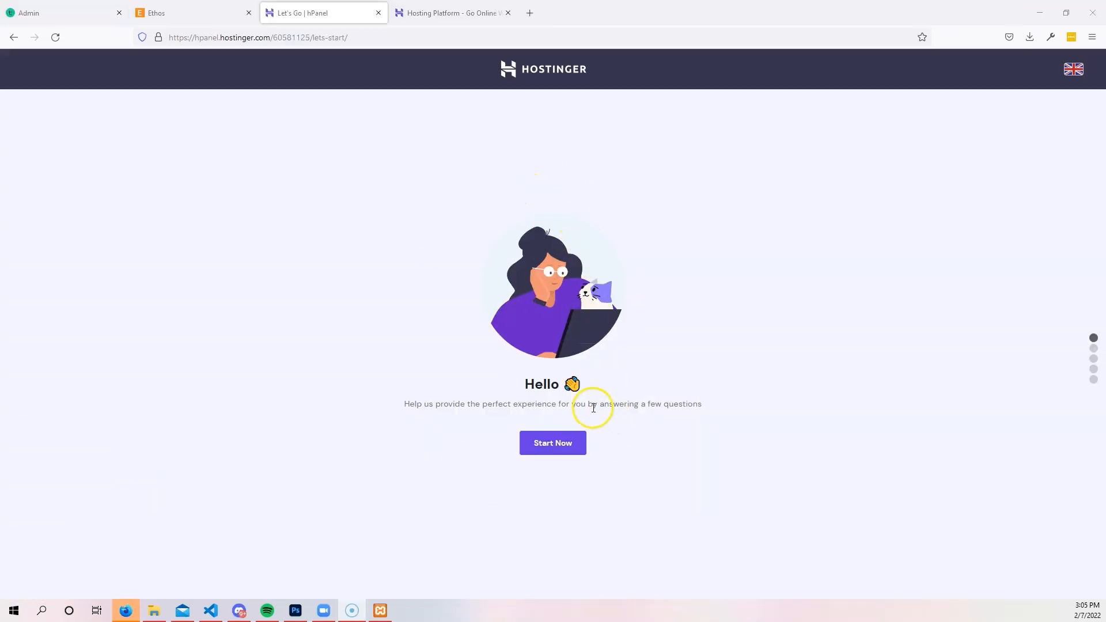
Start the hPanel setup, answer Myself, and skip the website type and platform questions.
click(553, 448)
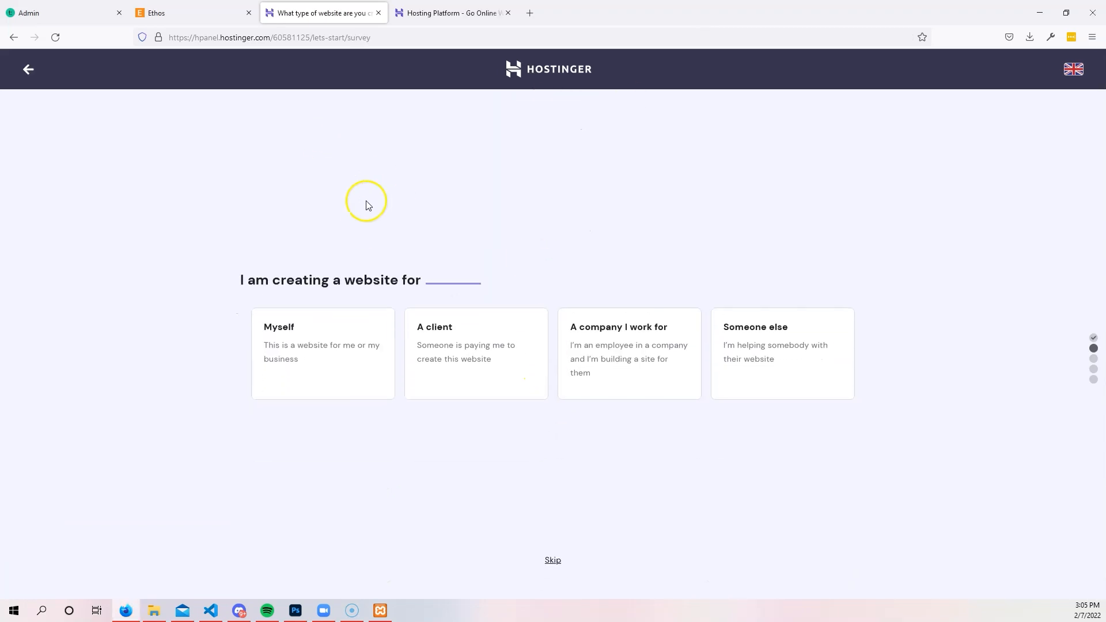
click(333, 348)
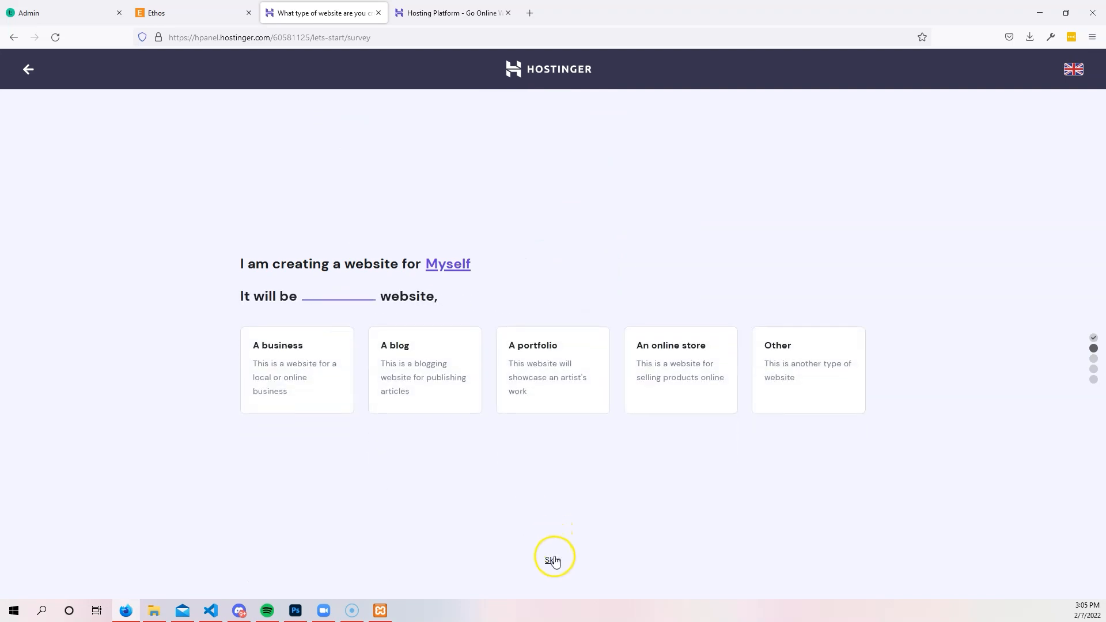
click(553, 559)
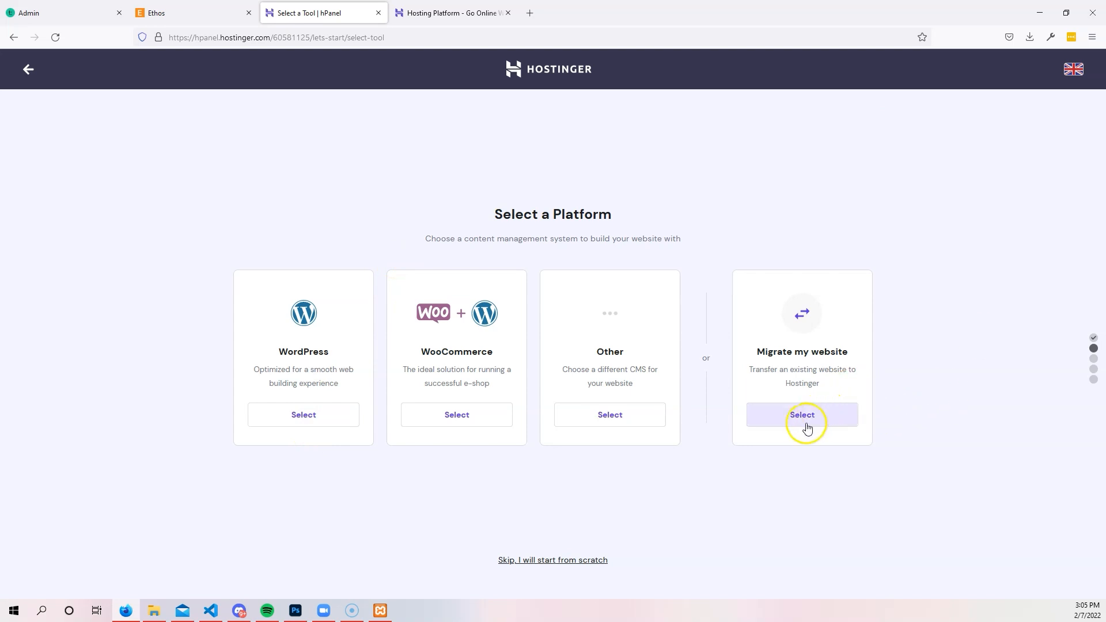
click(564, 561)
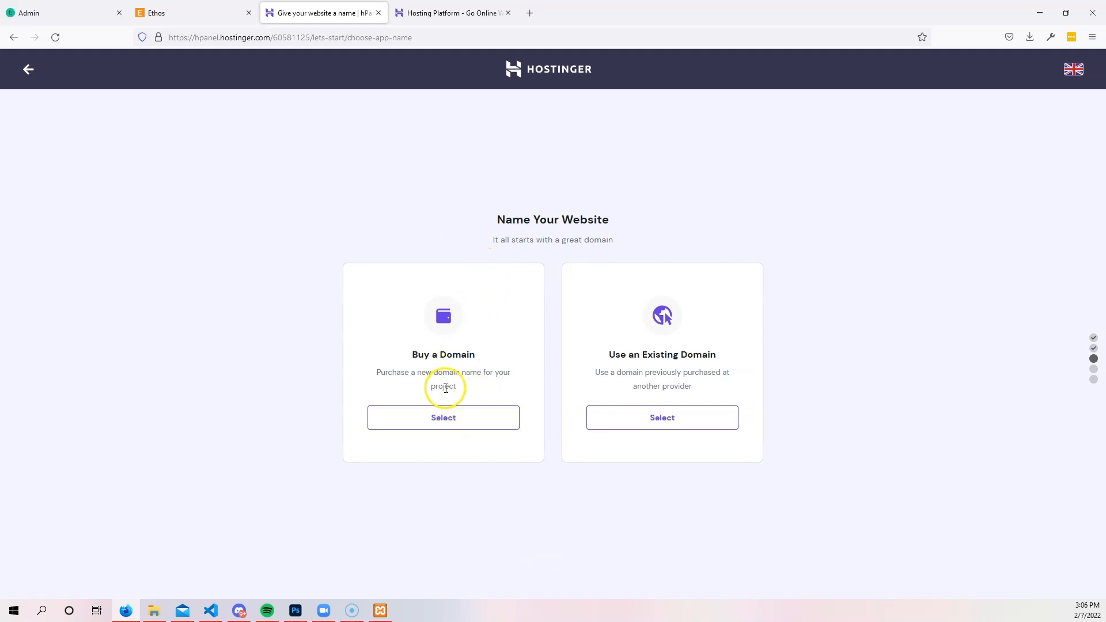
Use the existing domain joesantosgarcia.com, accept it, and finish the website setup.
click(658, 420)
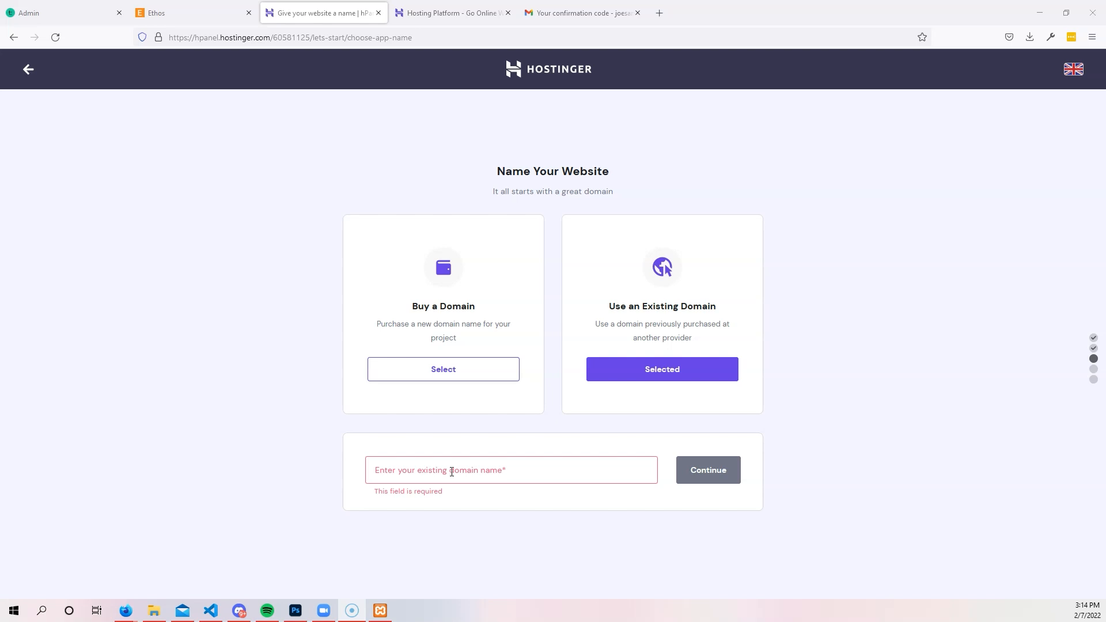
click(452, 471)
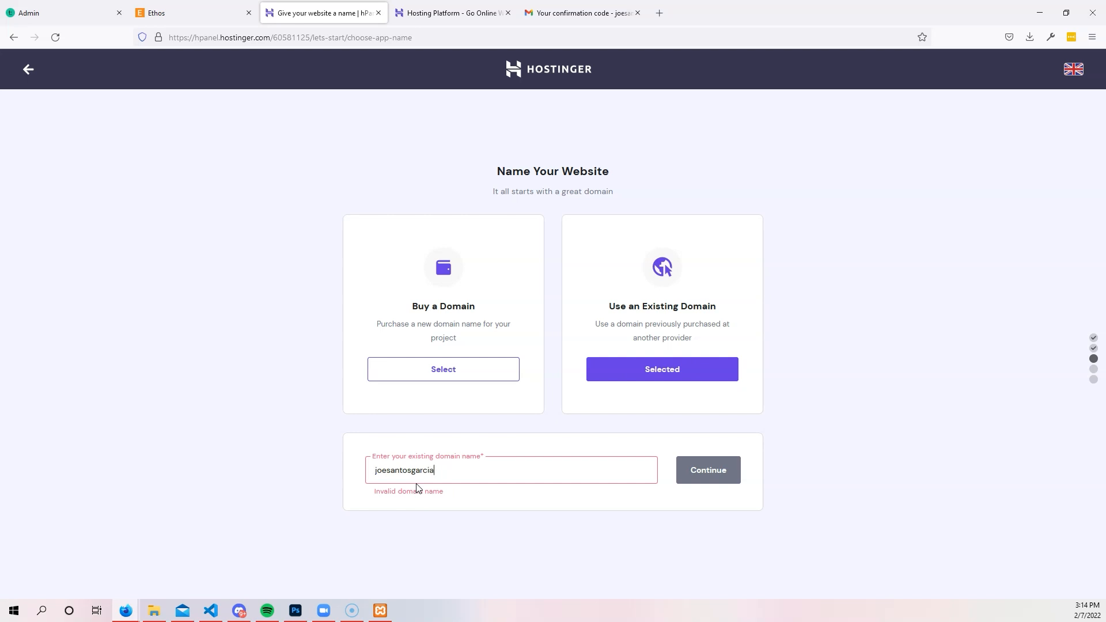
text(joesantosgarcia.com)
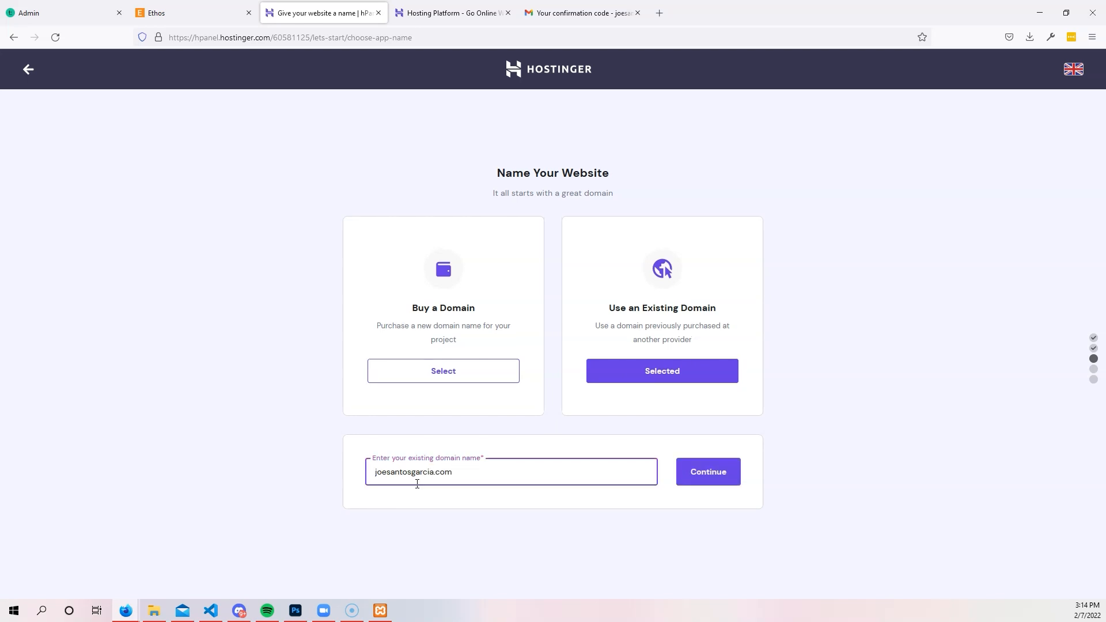
click(721, 473)
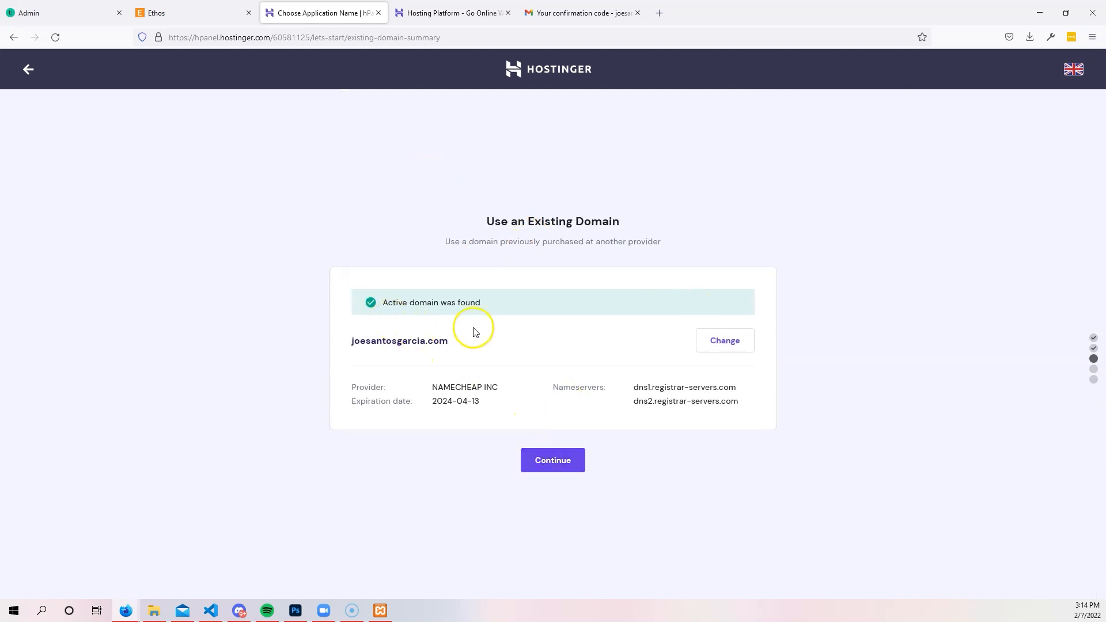
click(549, 461)
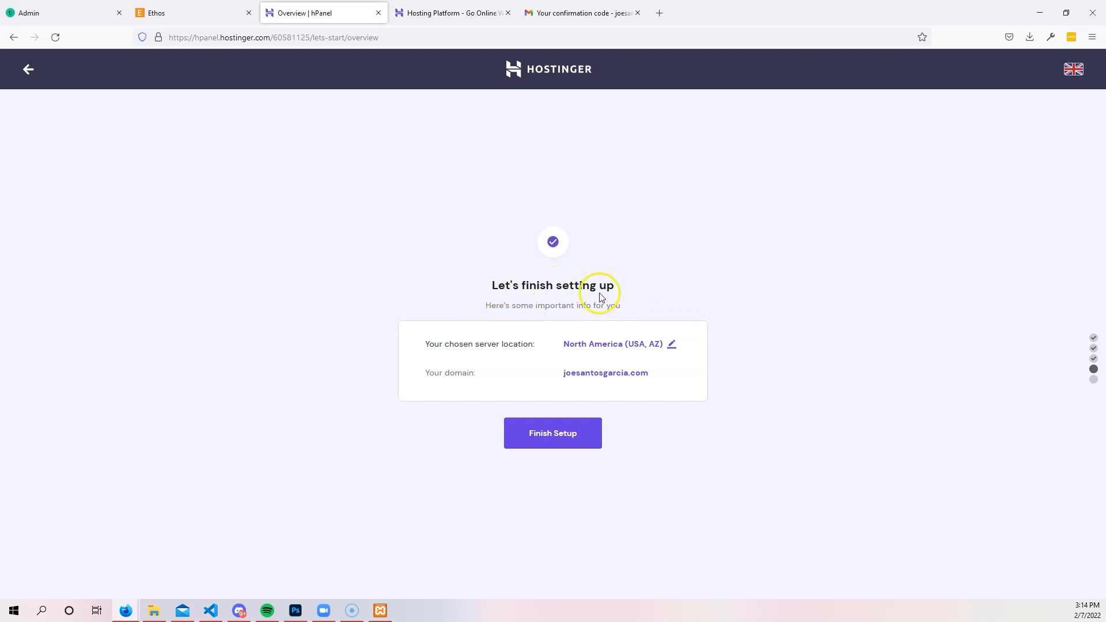
click(557, 435)
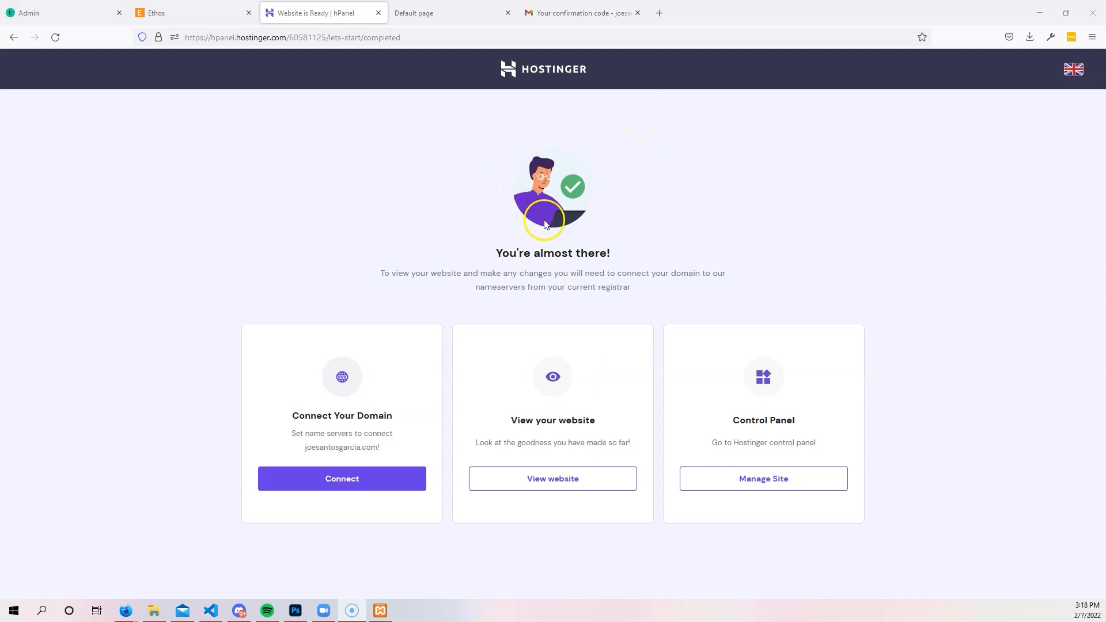
Preview the site's temporary domain in a new tab, then return to the hPanel setup tab.
click(565, 485)
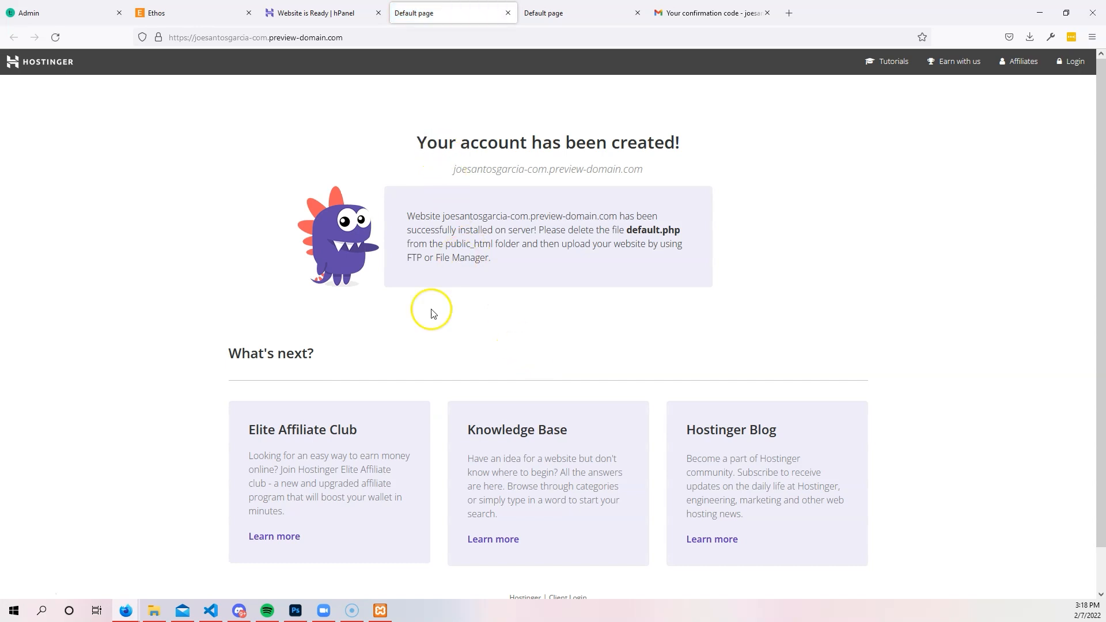
click(225, 39)
scroll(634, 231, down, 2)
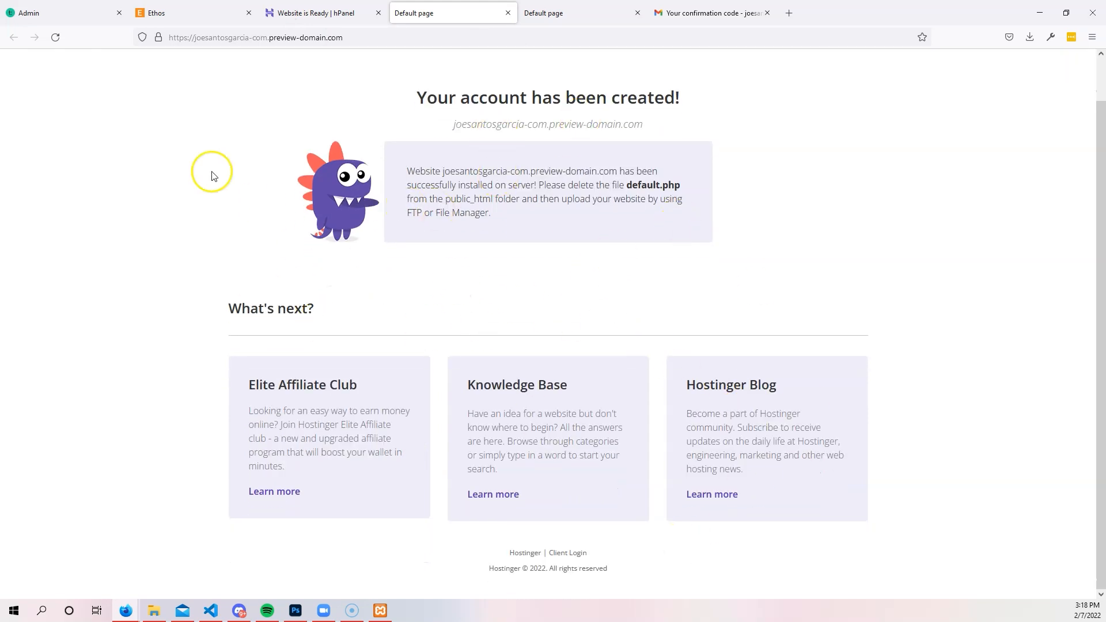
scroll(504, 419, up, 1)
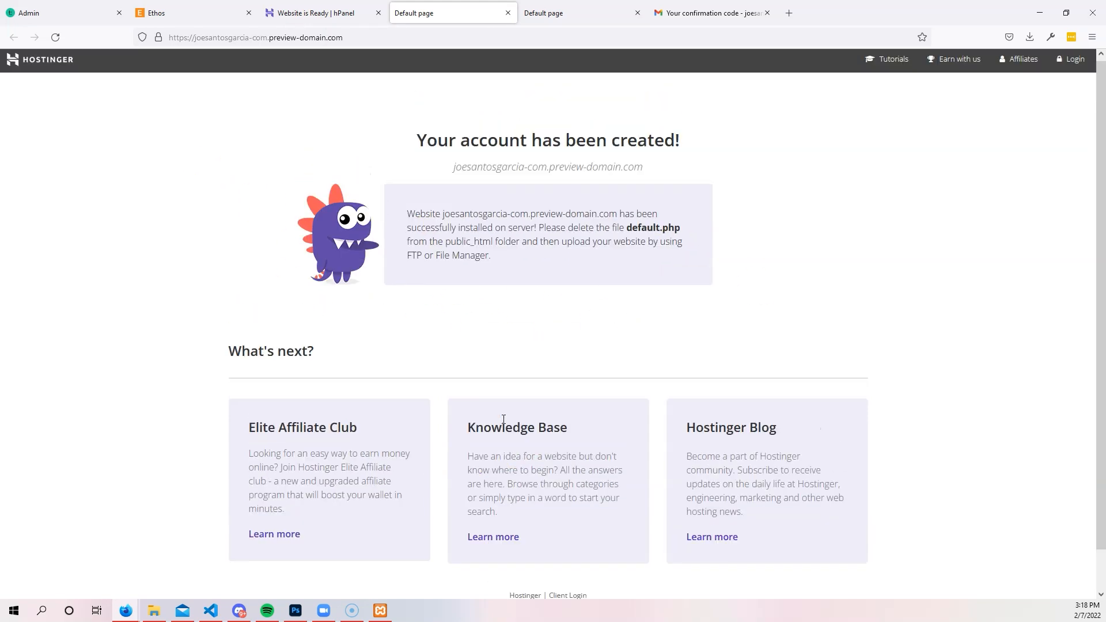
click(322, 13)
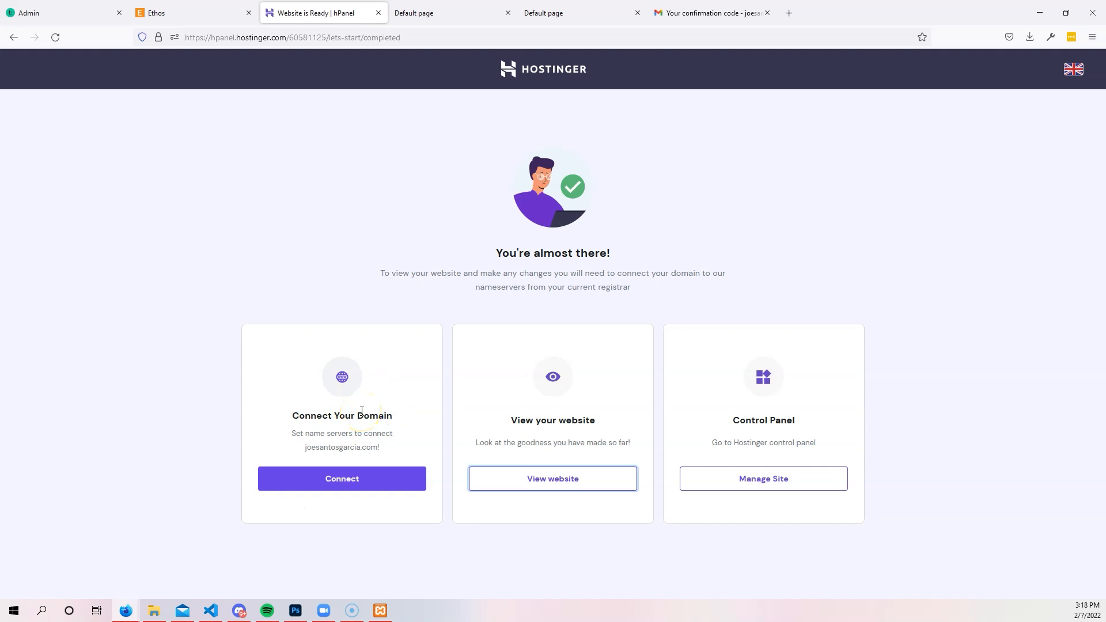
Begin connecting joesantosgarcia.com and start the nameserver change walkthrough.
click(348, 481)
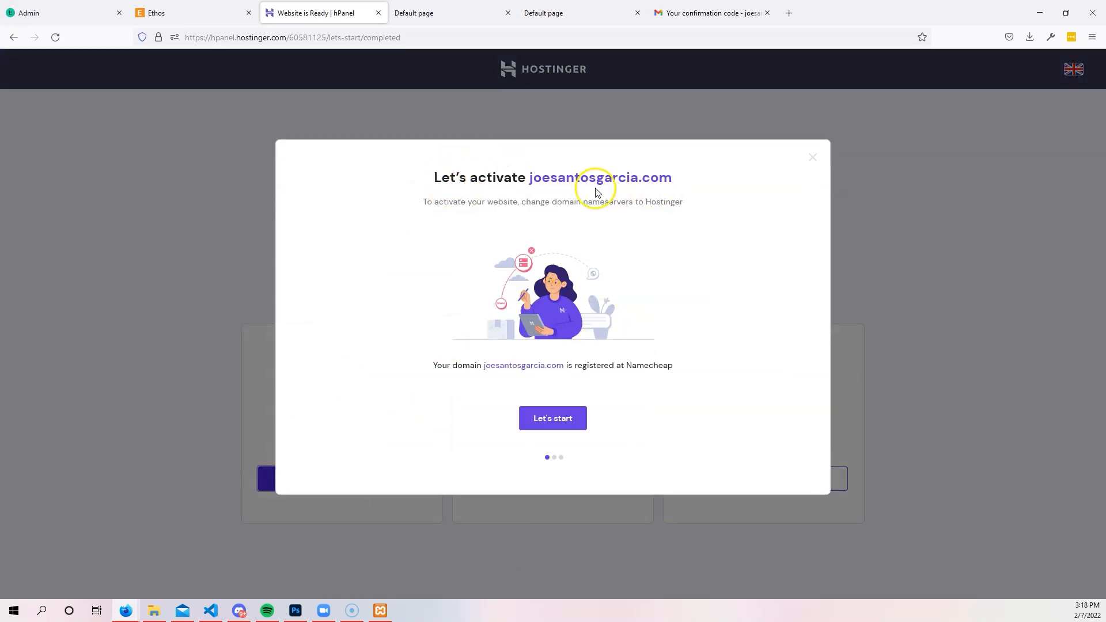
click(562, 421)
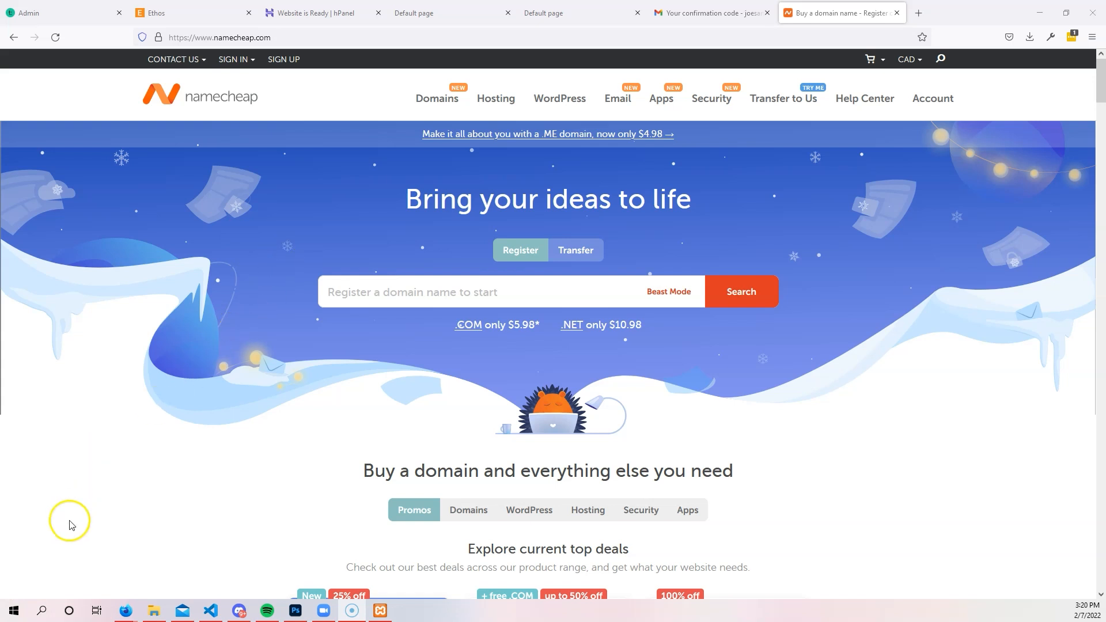
Open joesantosgarcia.com's Namecheap management page and switch Nameservers to Custom DNS.
mouse_move(931, 100)
click(907, 143)
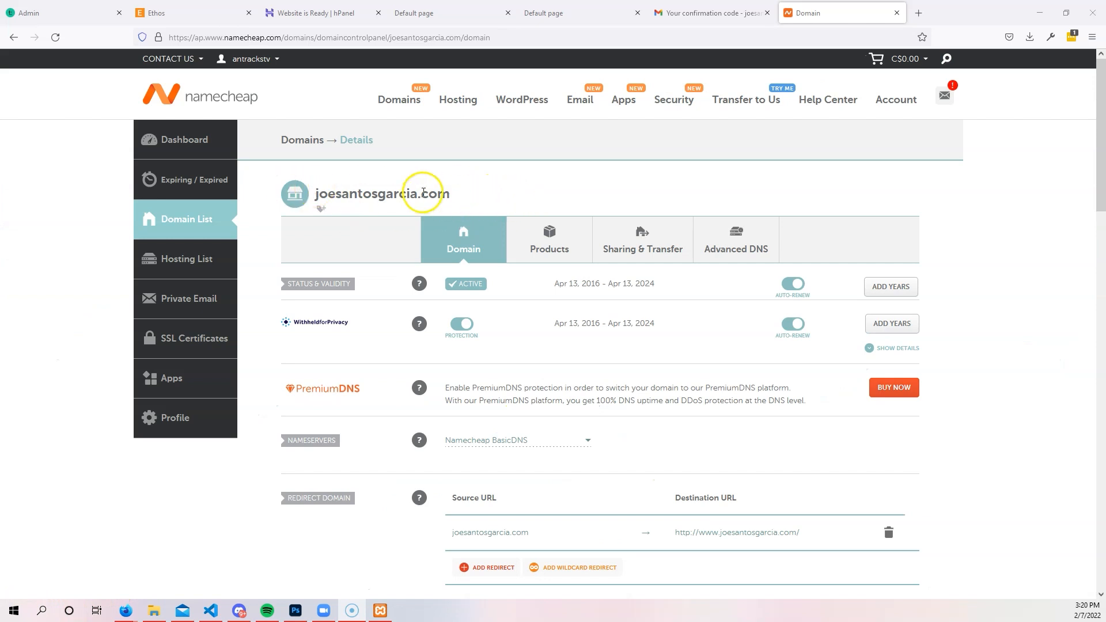
scroll(389, 197, down, 3)
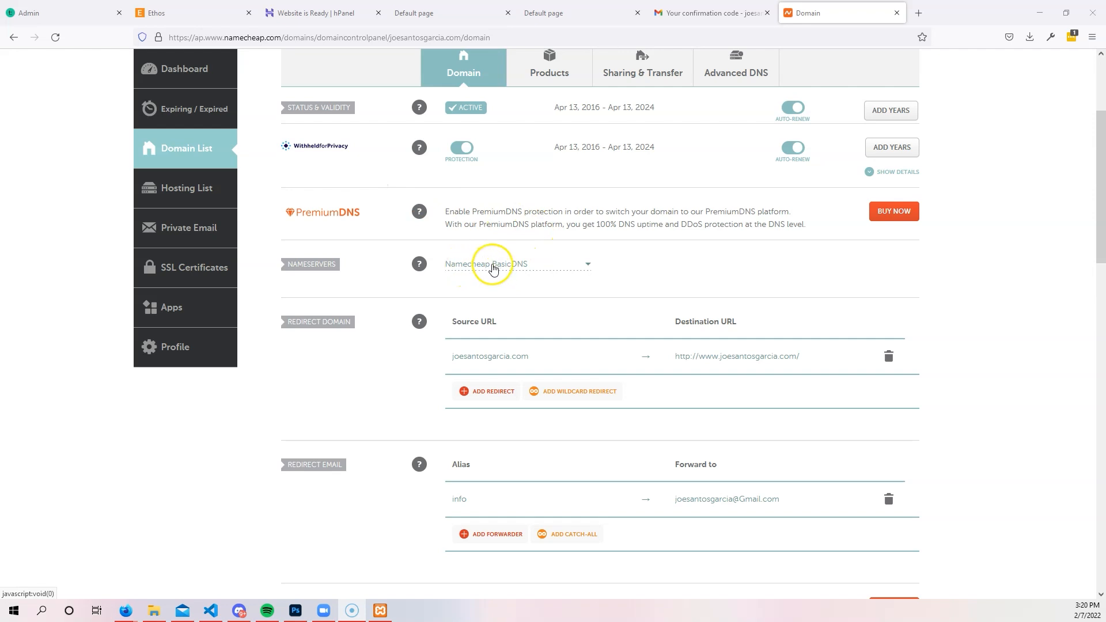
click(496, 267)
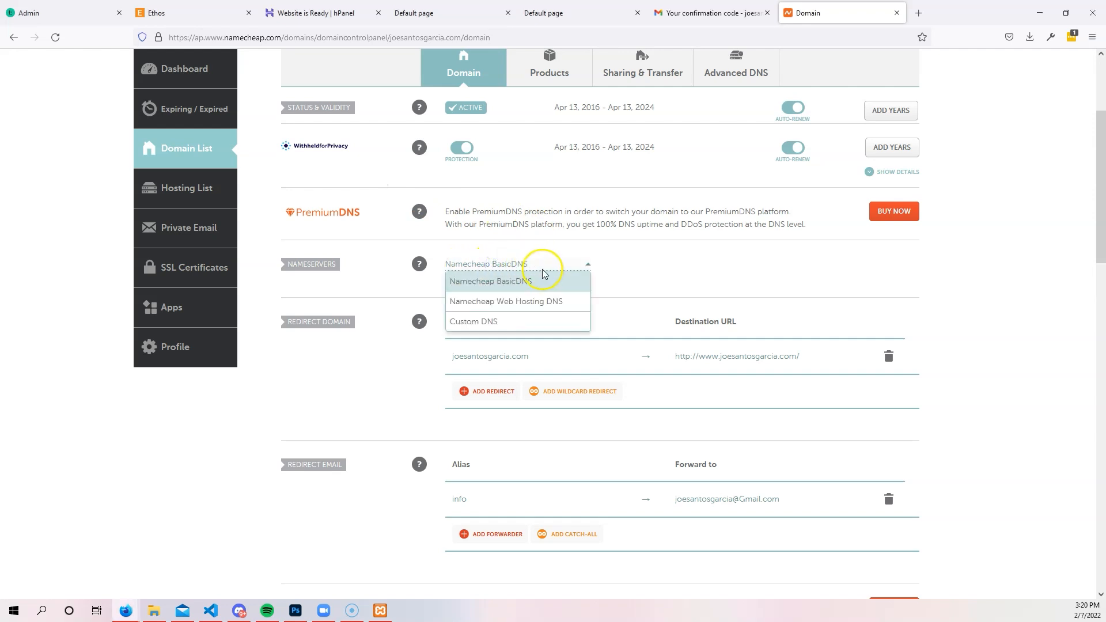
click(501, 321)
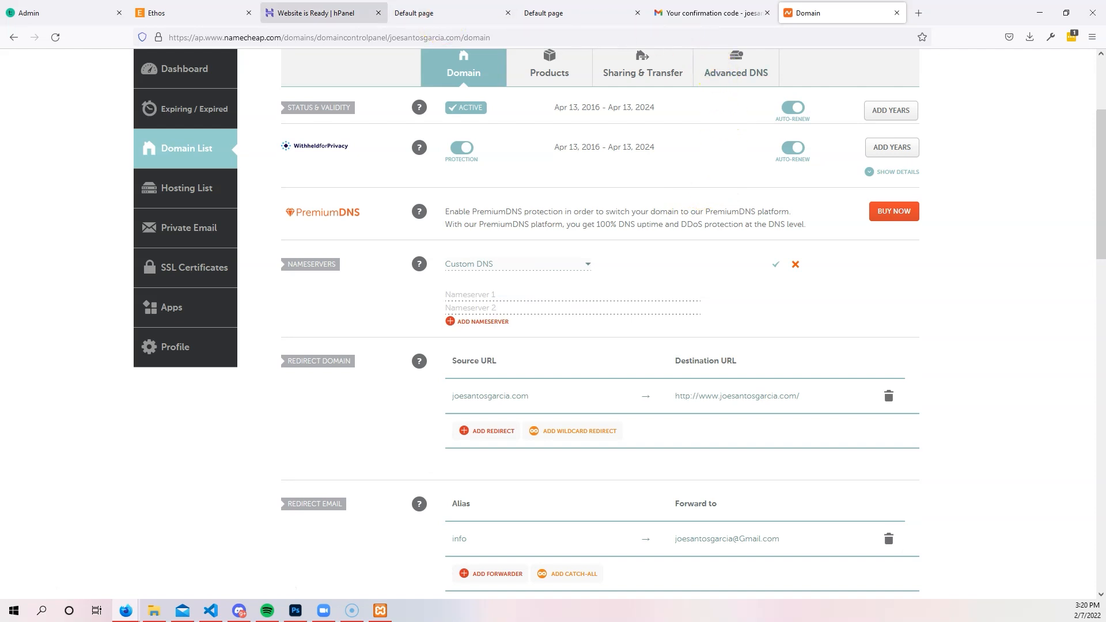
Copy Hostinger's first nameserver and paste ns1.dns-parking.com into Namecheap's first entry.
drag(807, 13, 420, 12)
click(312, 11)
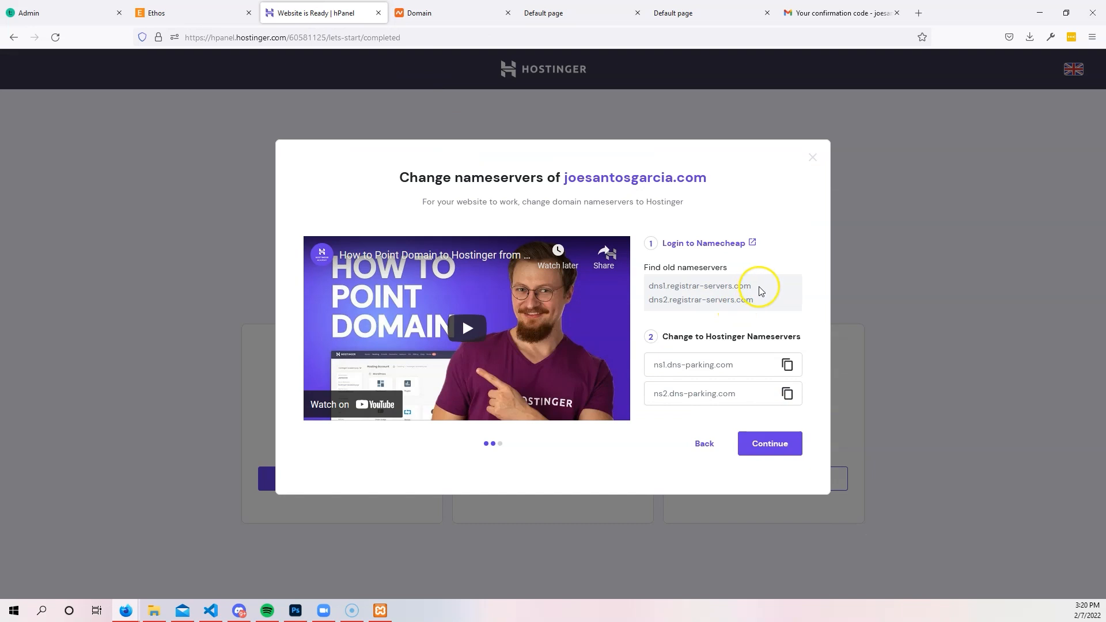
click(787, 365)
click(788, 365)
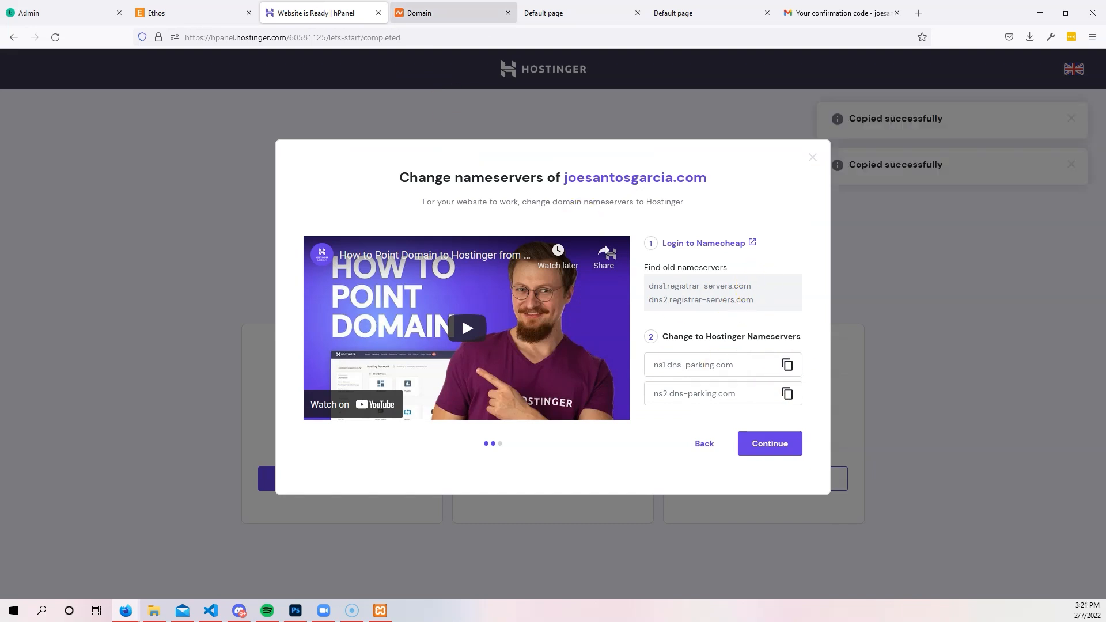
click(427, 12)
click(508, 300)
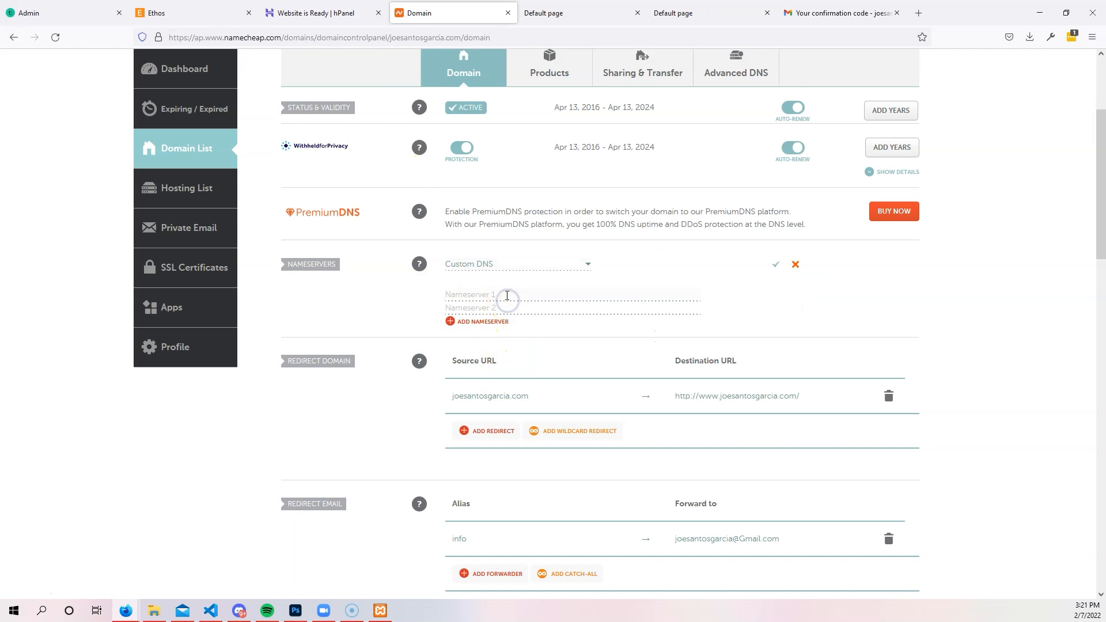
right_click(507, 297)
click(527, 375)
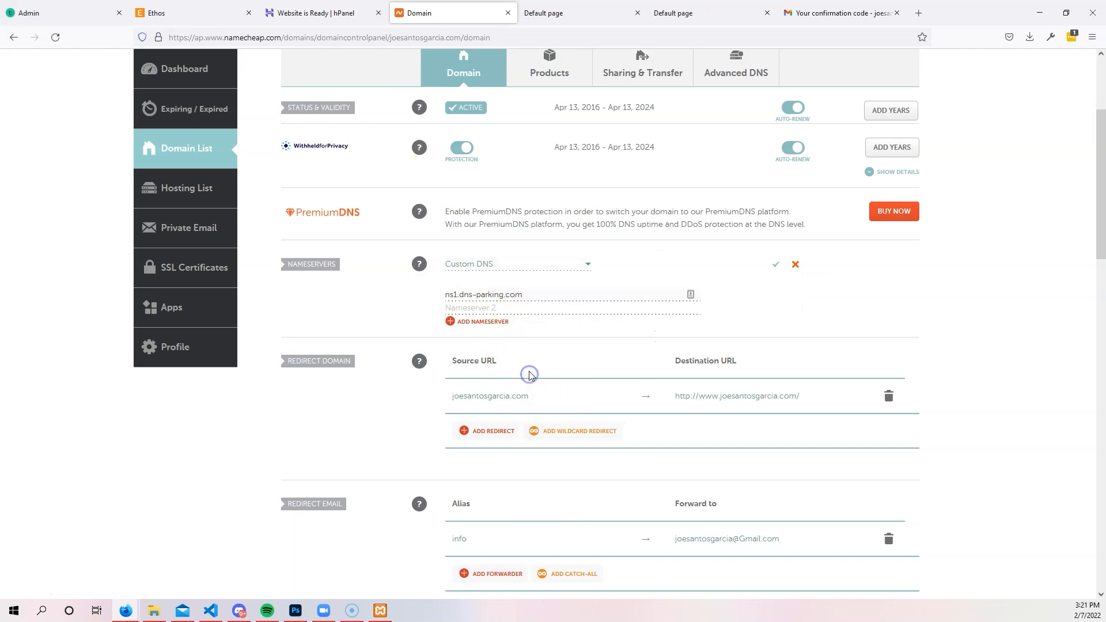
Copy and paste ns2.dns-parking.com as the second custom nameserver.
click(313, 13)
click(788, 394)
click(428, 12)
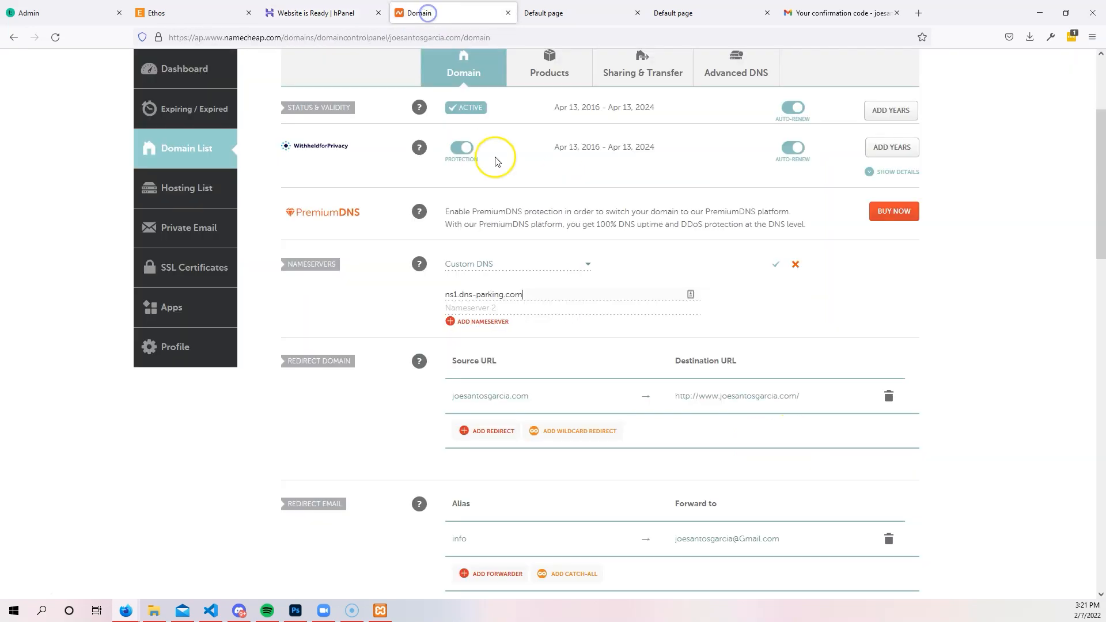
right_click(555, 309)
click(582, 394)
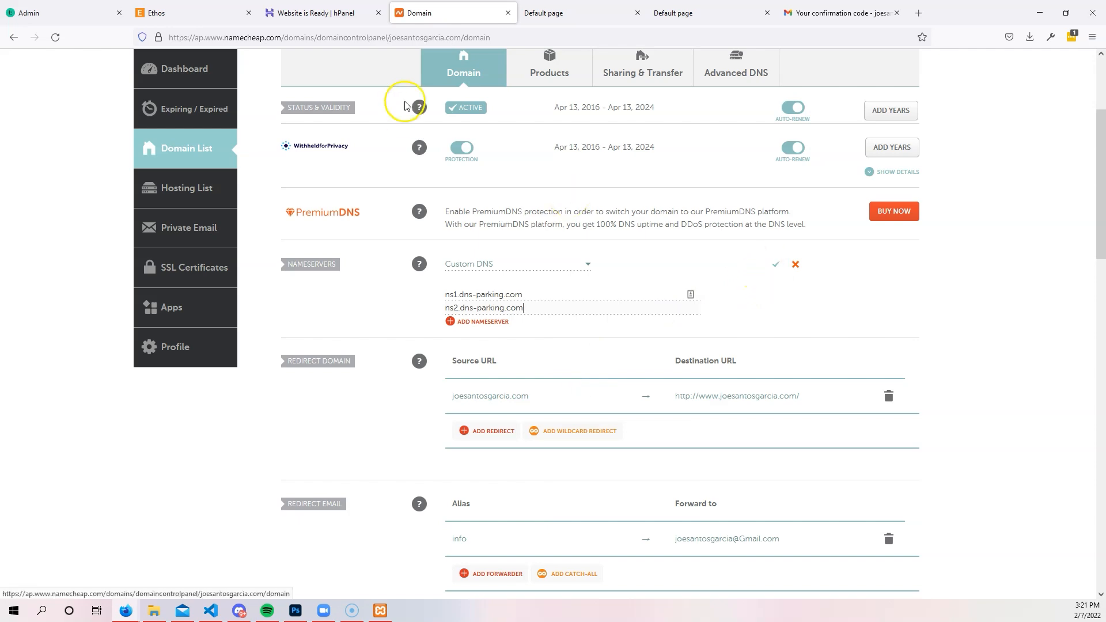
Save the two custom nameservers for joesantosgarcia.com.
scroll(318, 383, up, 3)
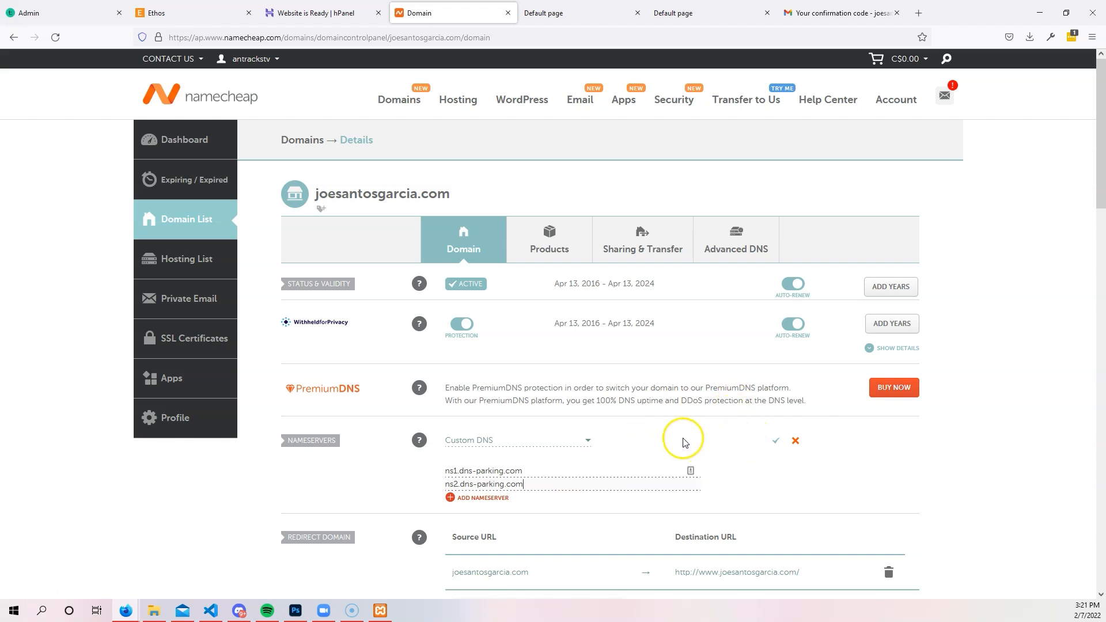
scroll(599, 227, down, 2)
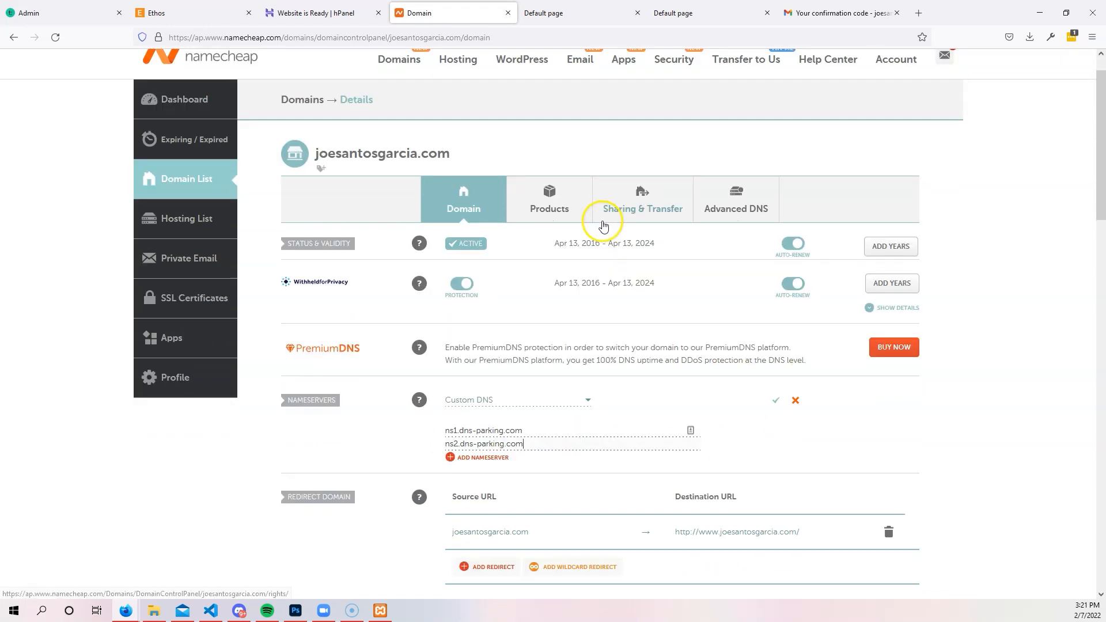
scroll(332, 131, up, 2)
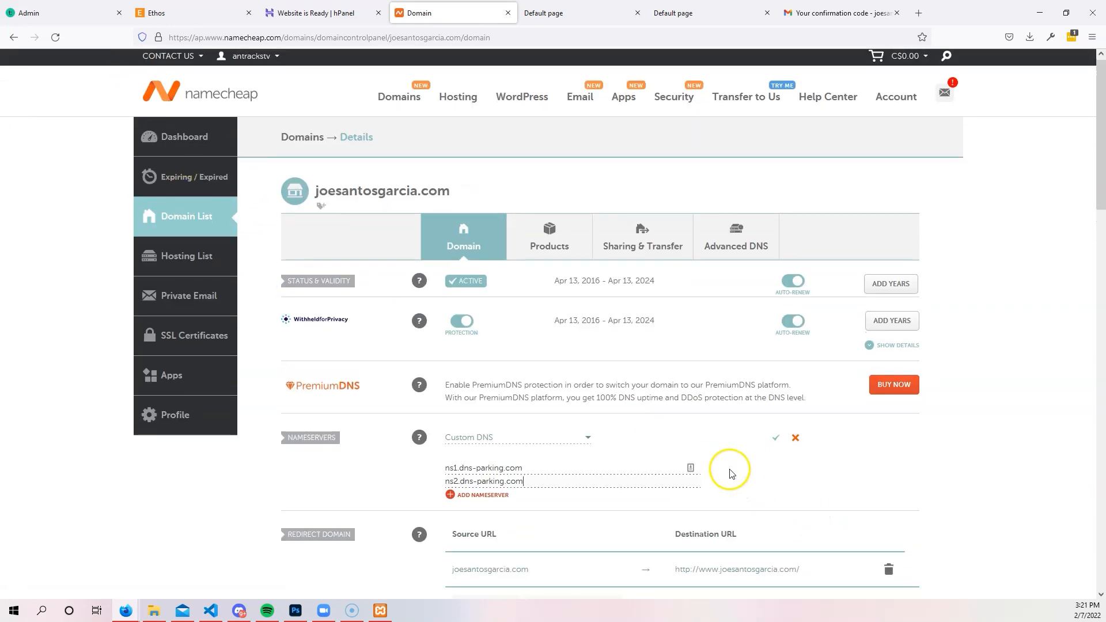
scroll(720, 461, down, 2)
scroll(490, 370, down, 3)
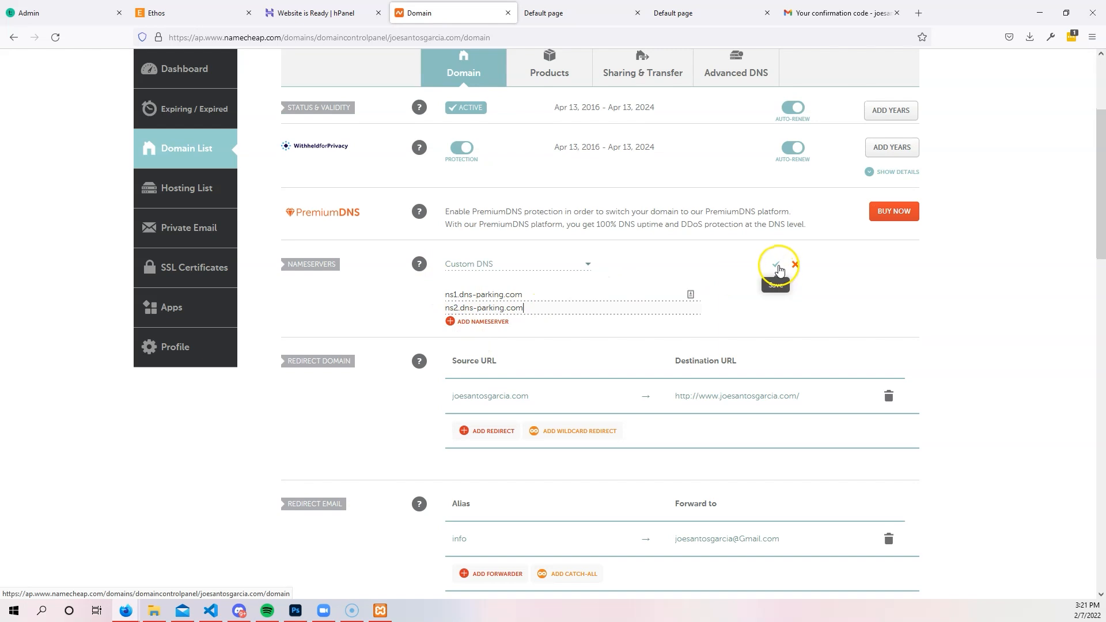
click(776, 266)
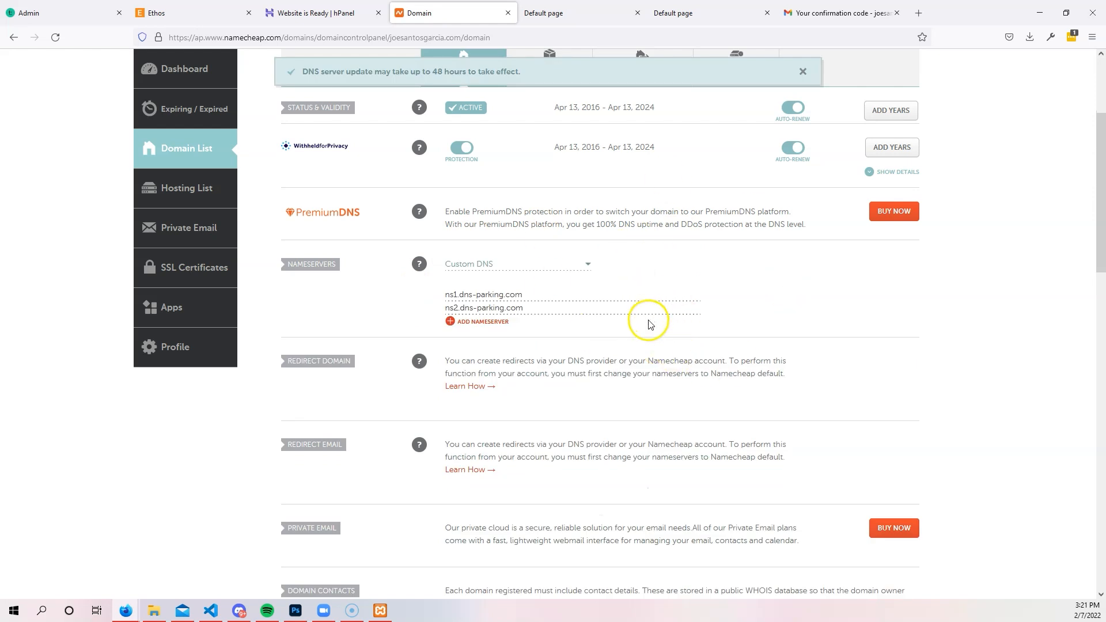
scroll(649, 338, down, 1)
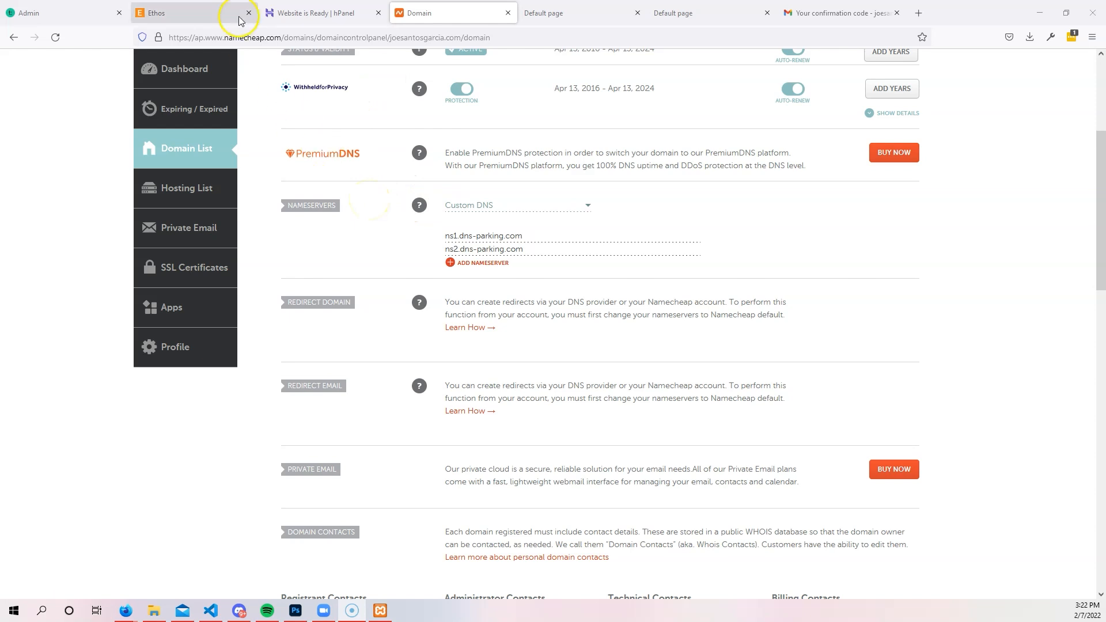
Confirm the nameserver change in hPanel to reach All set!, then open the DNS Checker propagation page.
click(302, 14)
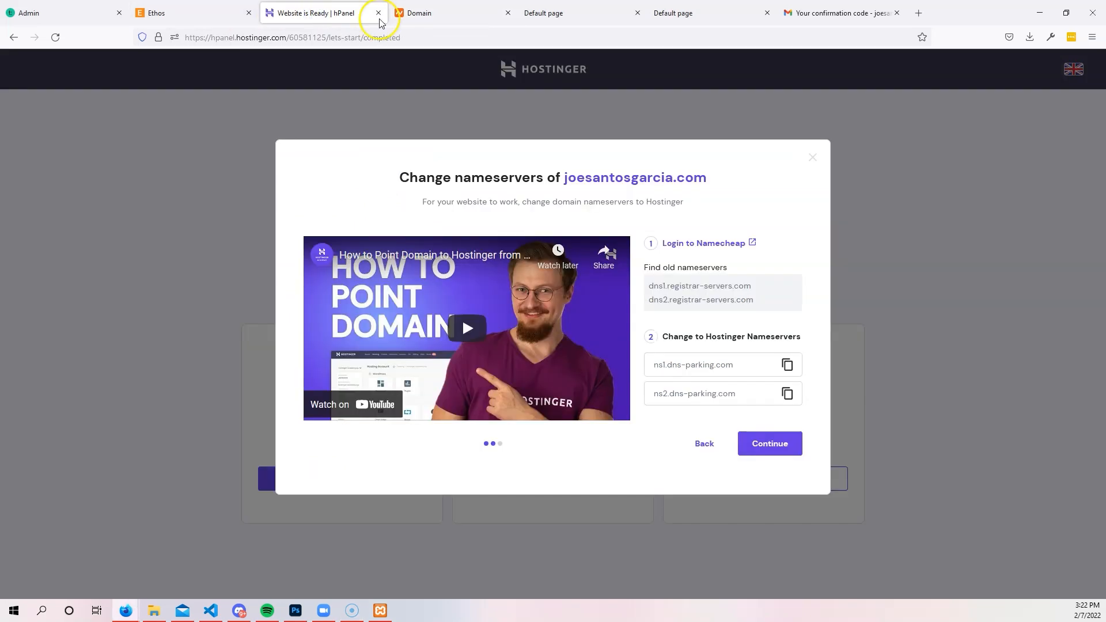
click(779, 444)
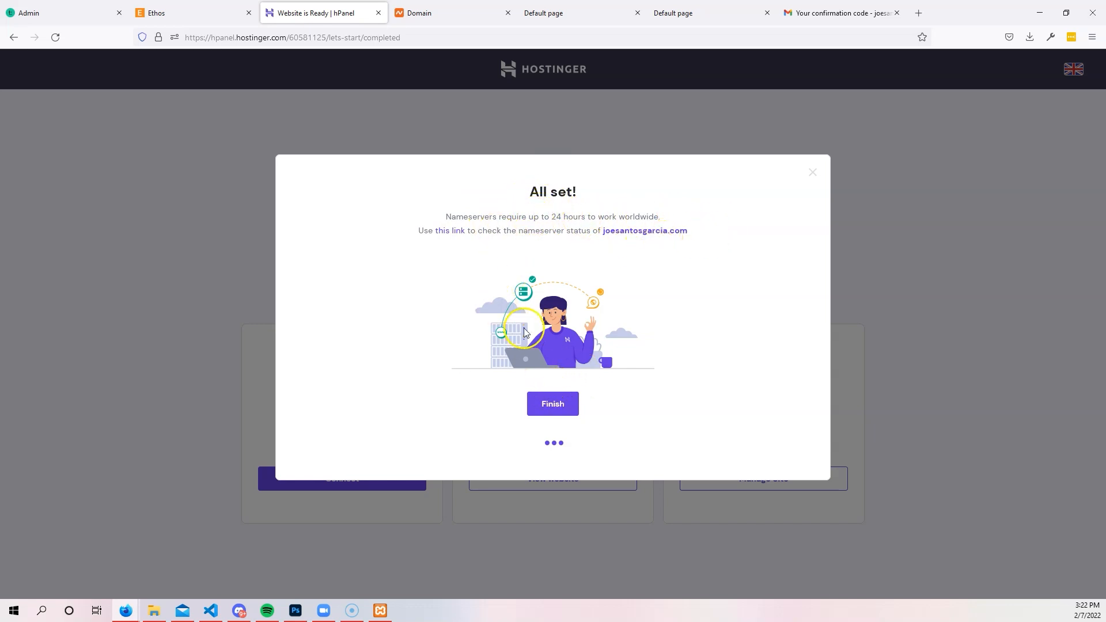
click(559, 406)
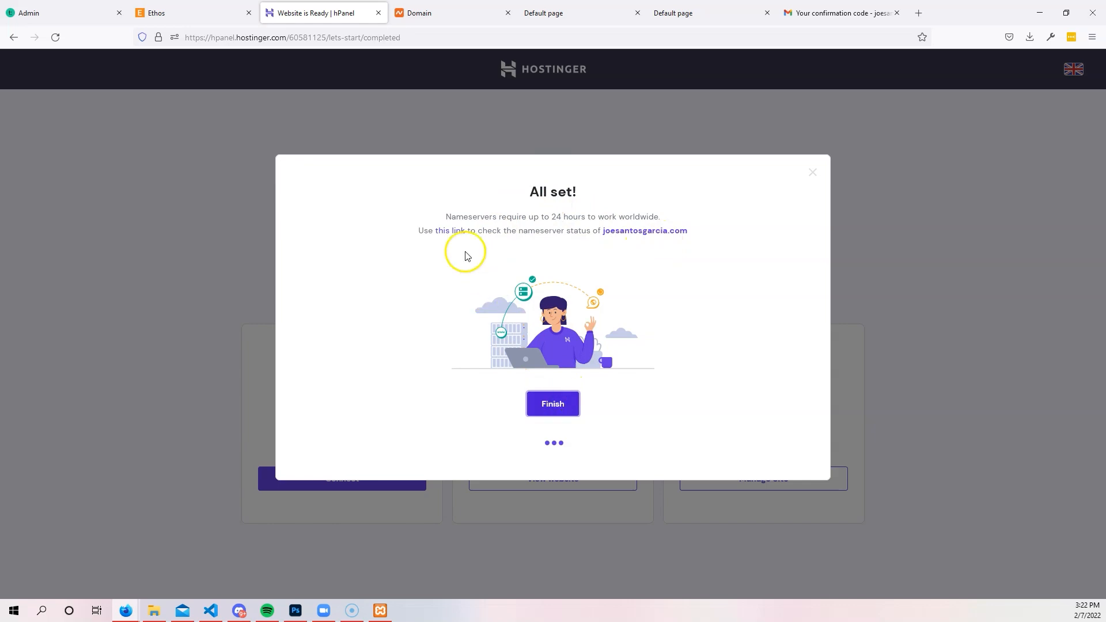
click(455, 230)
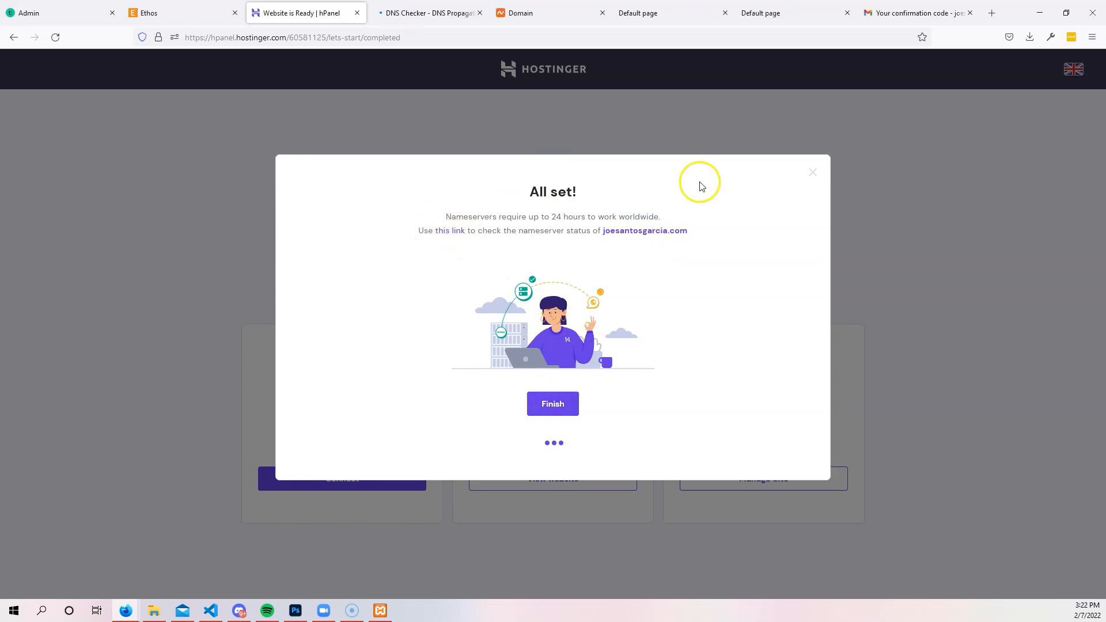
Return to the whatsmydns.net NS results for joesantosgarcia.com, clearing a stray pasted nameserver address.
click(442, 7)
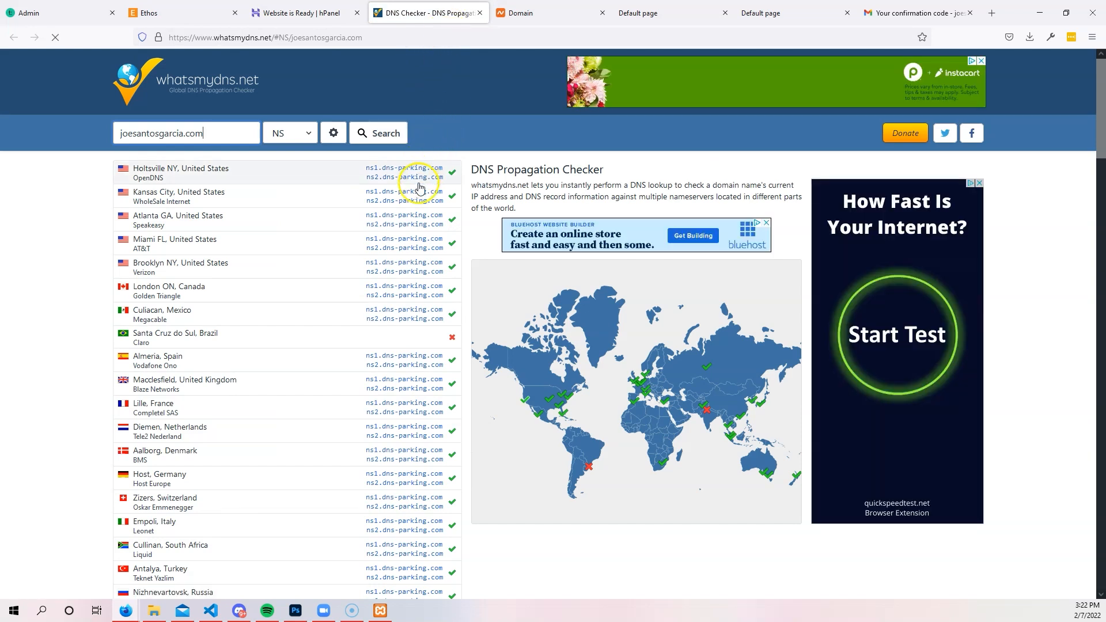
scroll(412, 213, down, 3)
scroll(417, 221, down, 3)
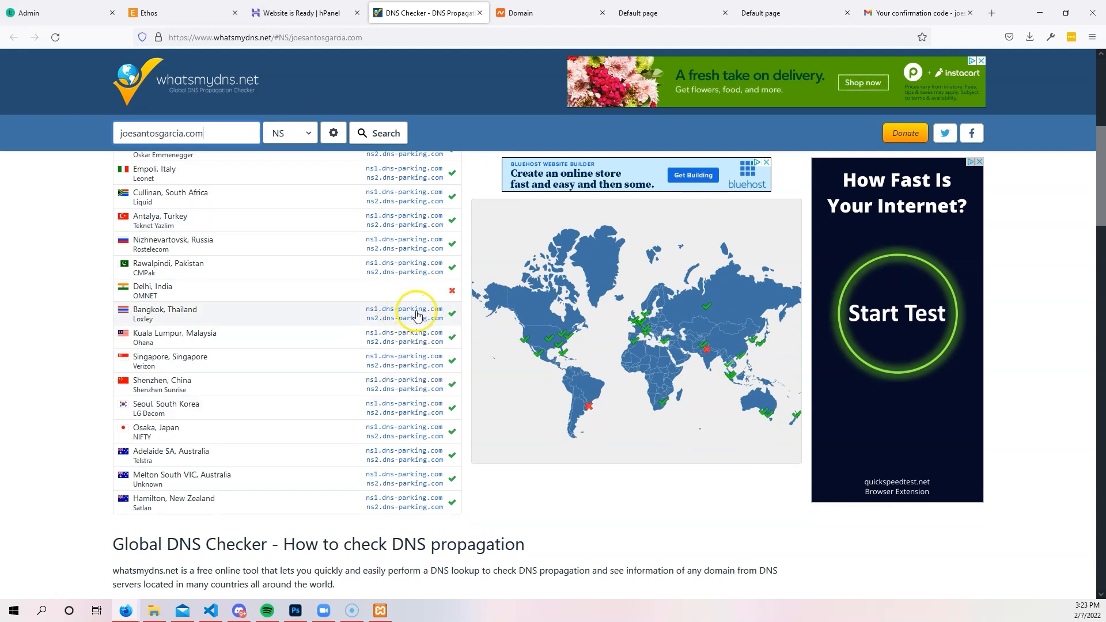
click(442, 37)
key(ctrl+v)
click(50, 154)
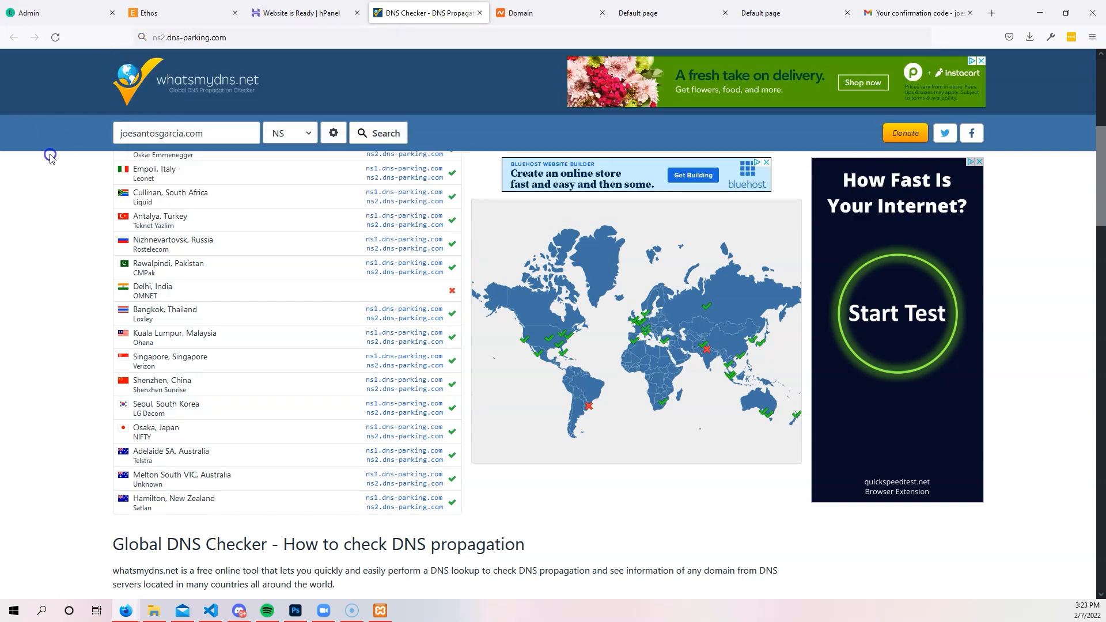
double_click(304, 29)
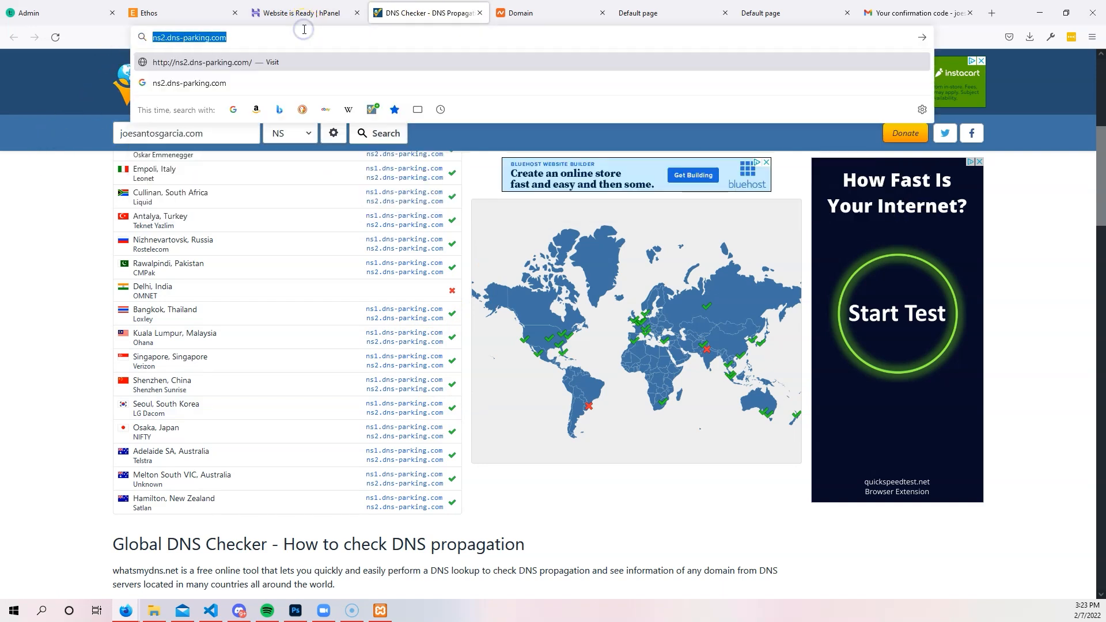
key(BackSpace)
click(14, 218)
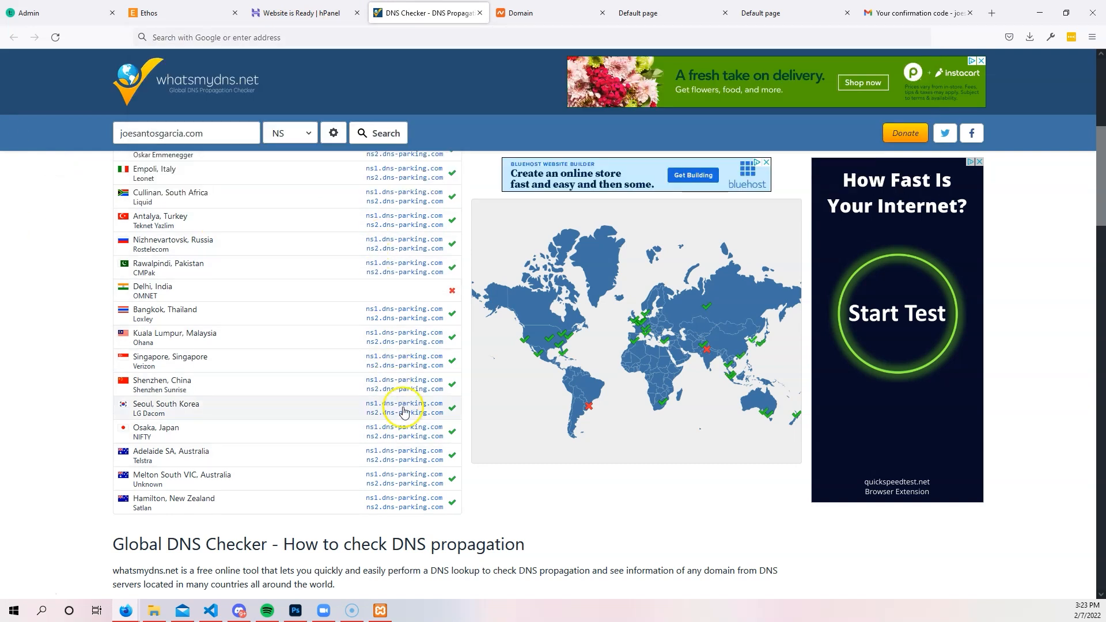
Inspect map locations returning ns1/ns2.dns-parking.com, noting failures in Santa Cruz do Sul and Delhi.
scroll(405, 419, up, 1)
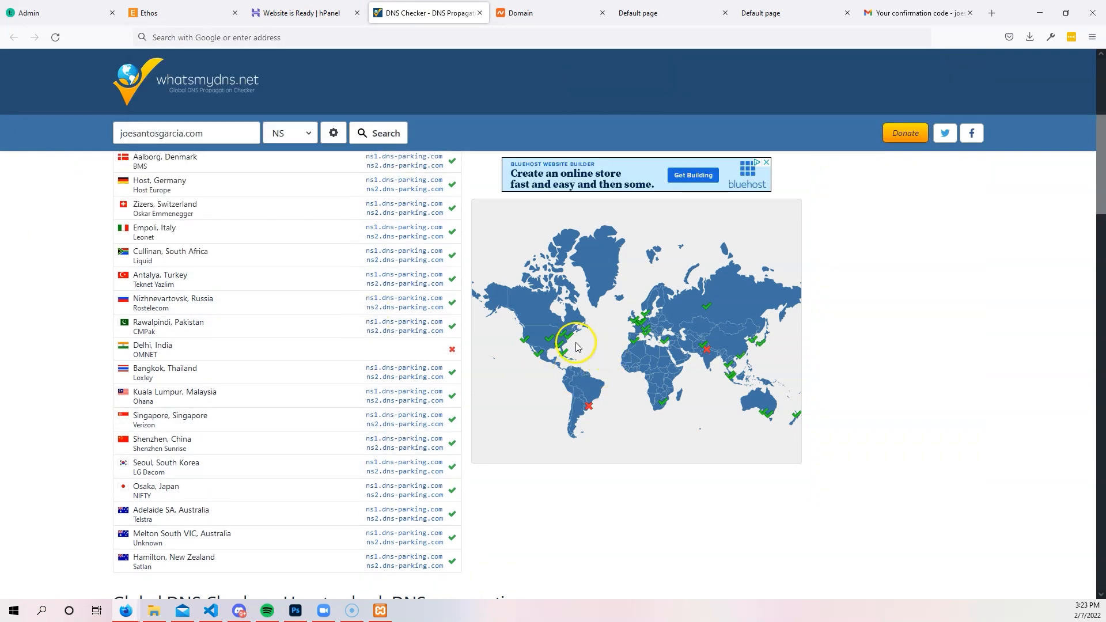
mouse_move(563, 357)
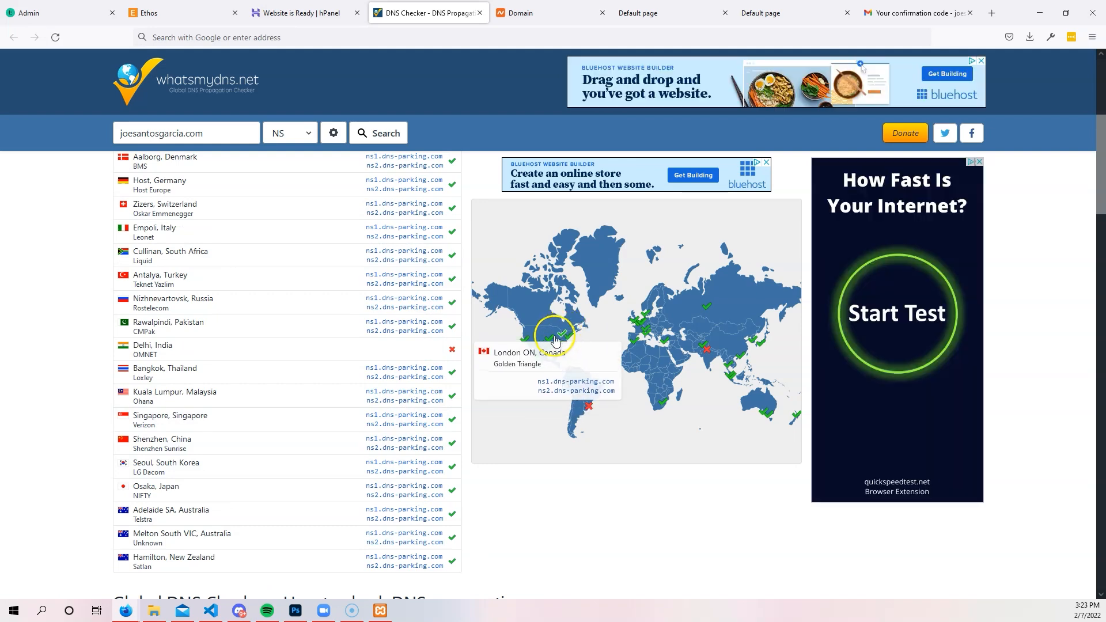
mouse_move(552, 337)
scroll(552, 337, up, 5)
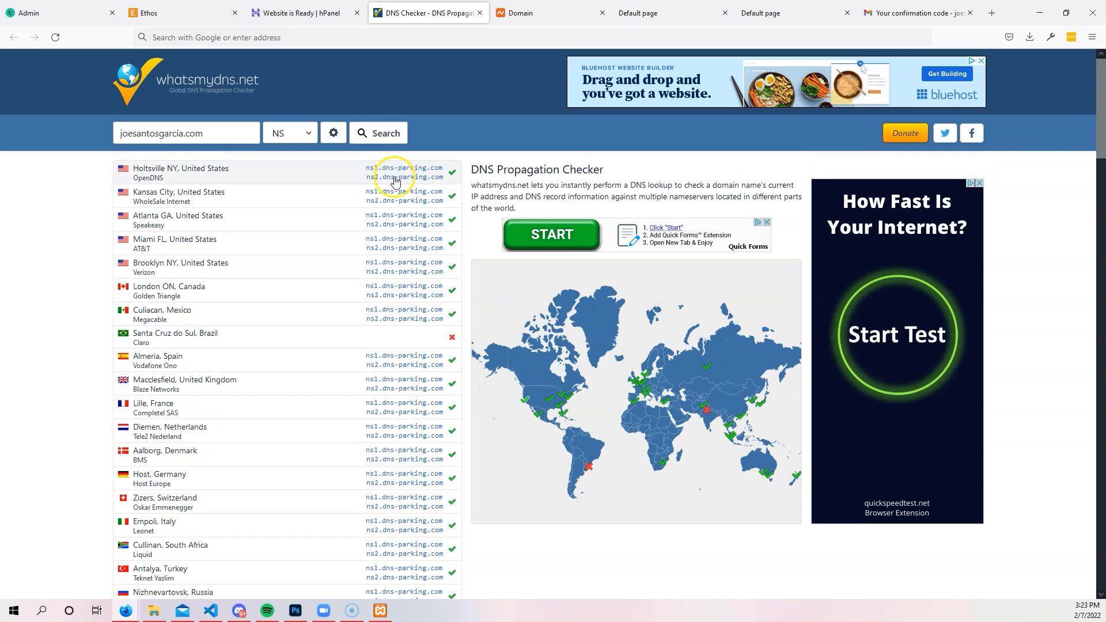
mouse_move(560, 394)
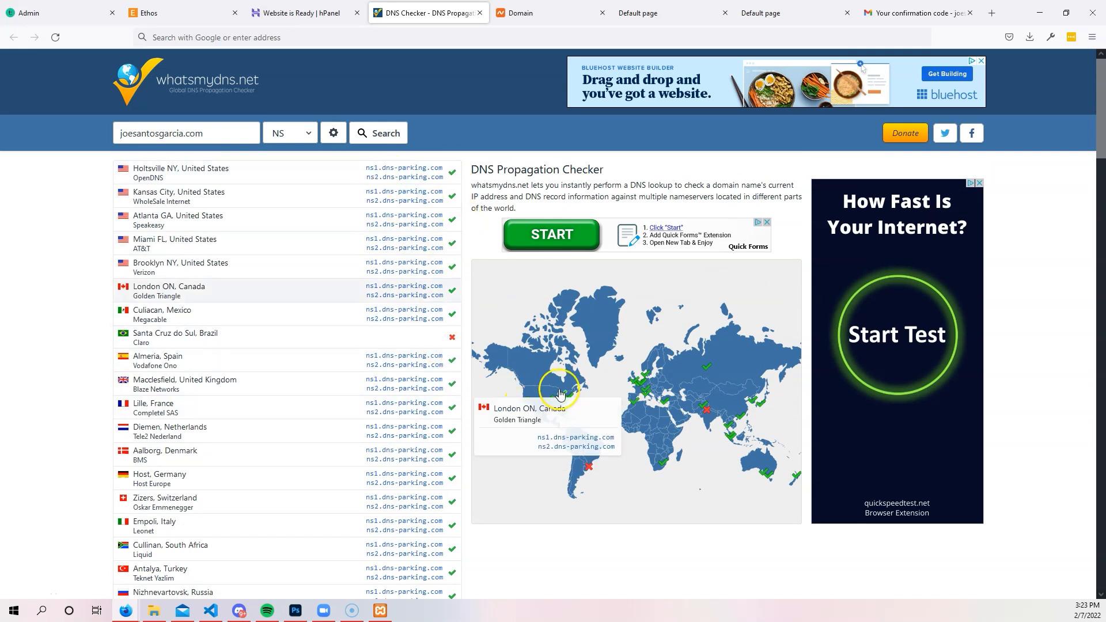
mouse_move(712, 413)
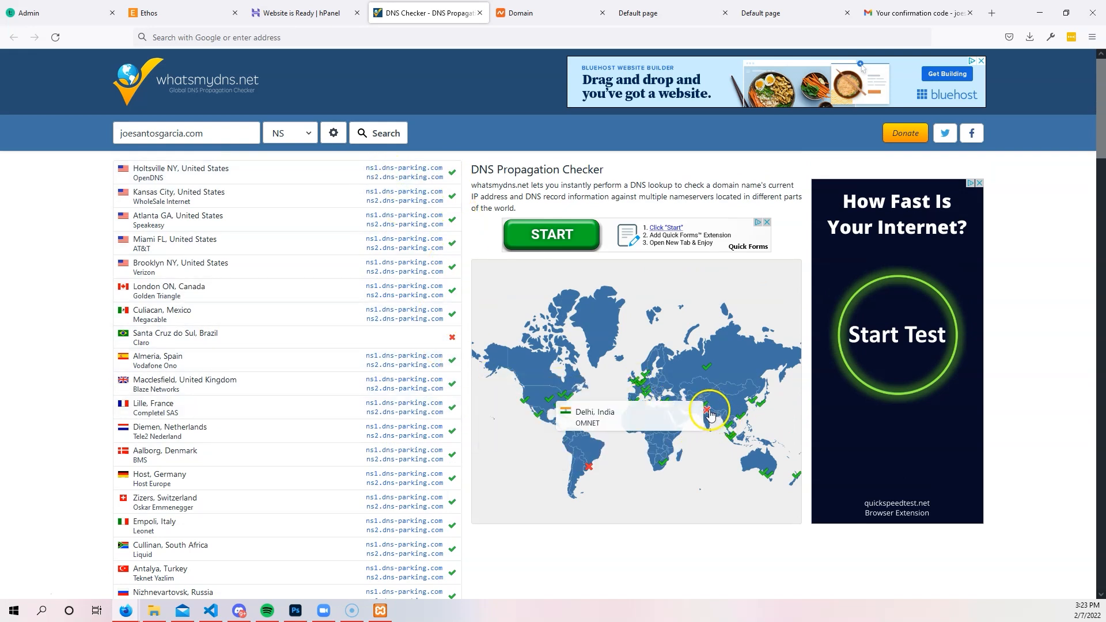
mouse_move(587, 469)
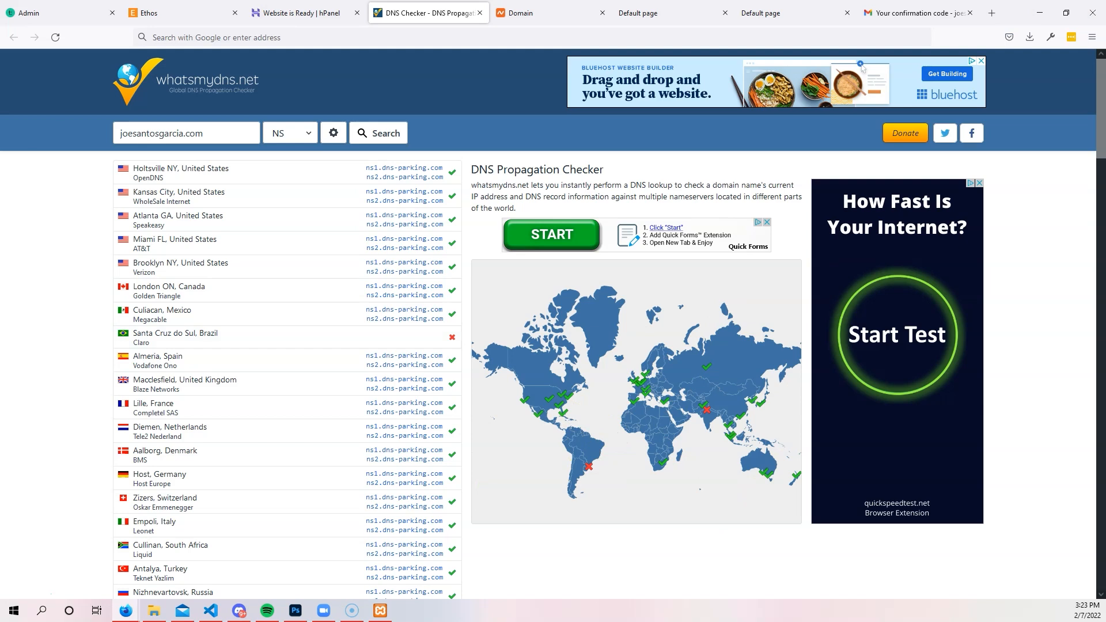
Open Firefox's main menu.
click(1093, 41)
click(1092, 43)
click(1092, 44)
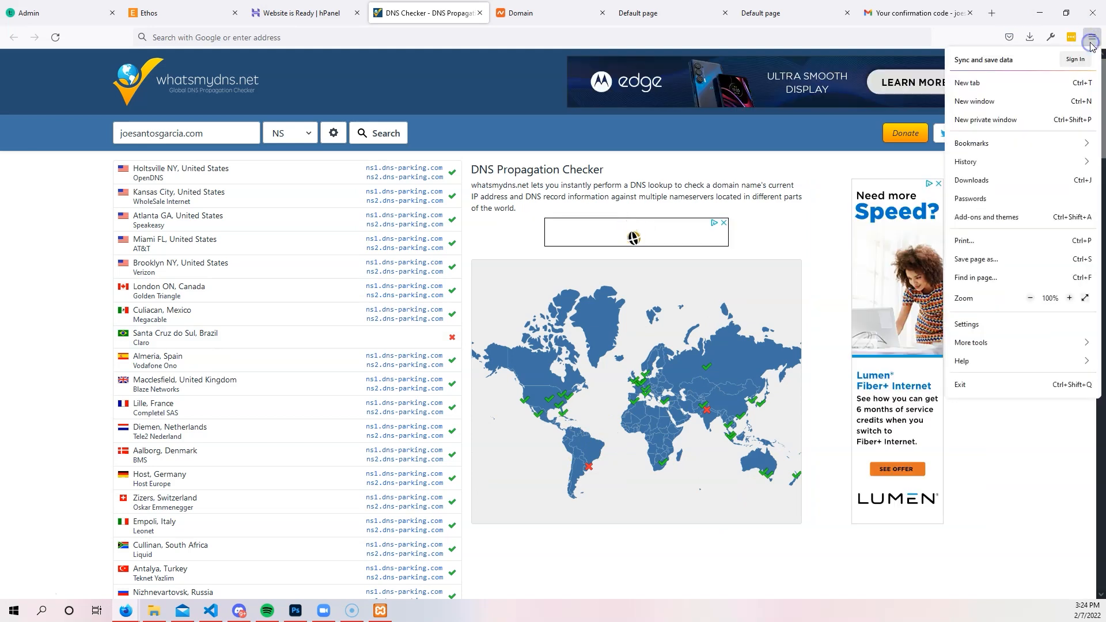
Load joesantosgarcia.com in a private window and see Hostinger's 'Your account has been created!' page.
click(1045, 117)
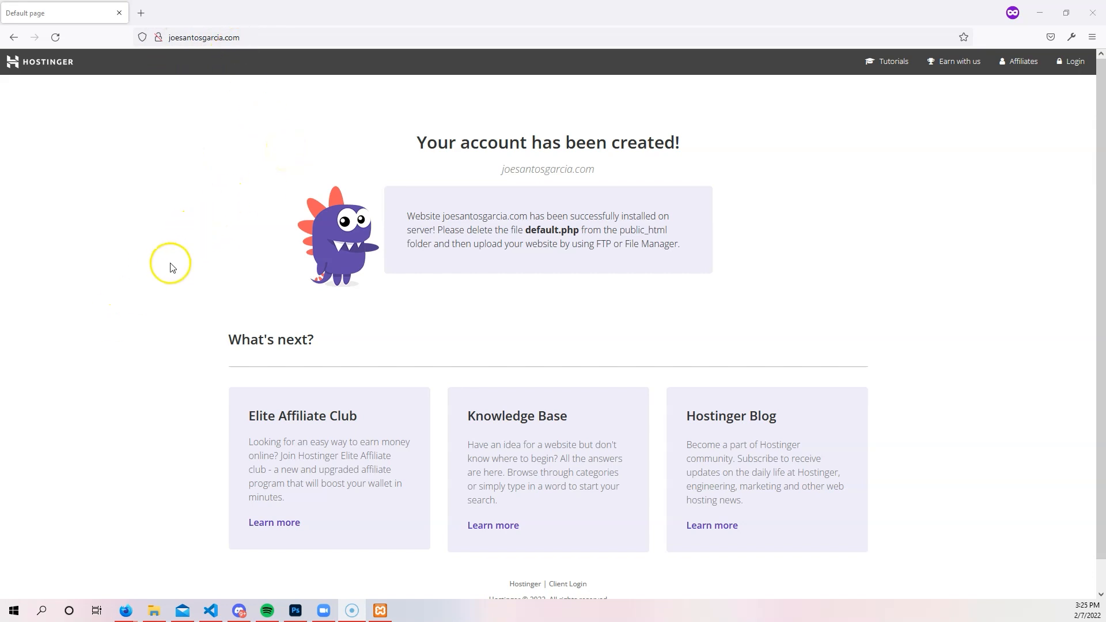
scroll(499, 266, down, 1)
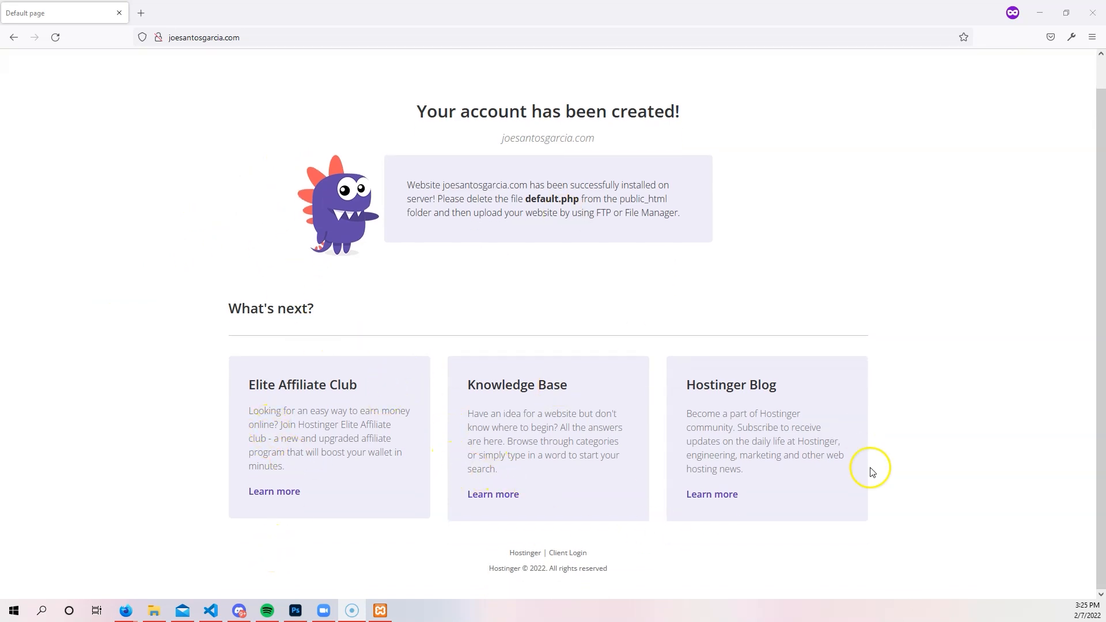
scroll(772, 429, up, 1)
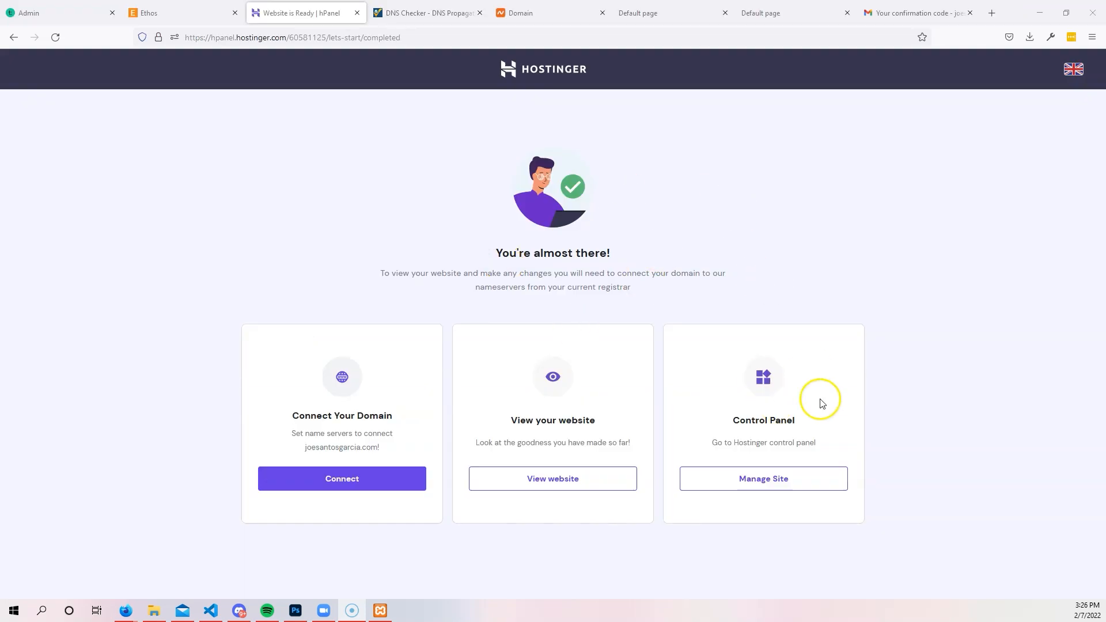
Open the hosting management panel for joesantosgarcia.com.
click(761, 477)
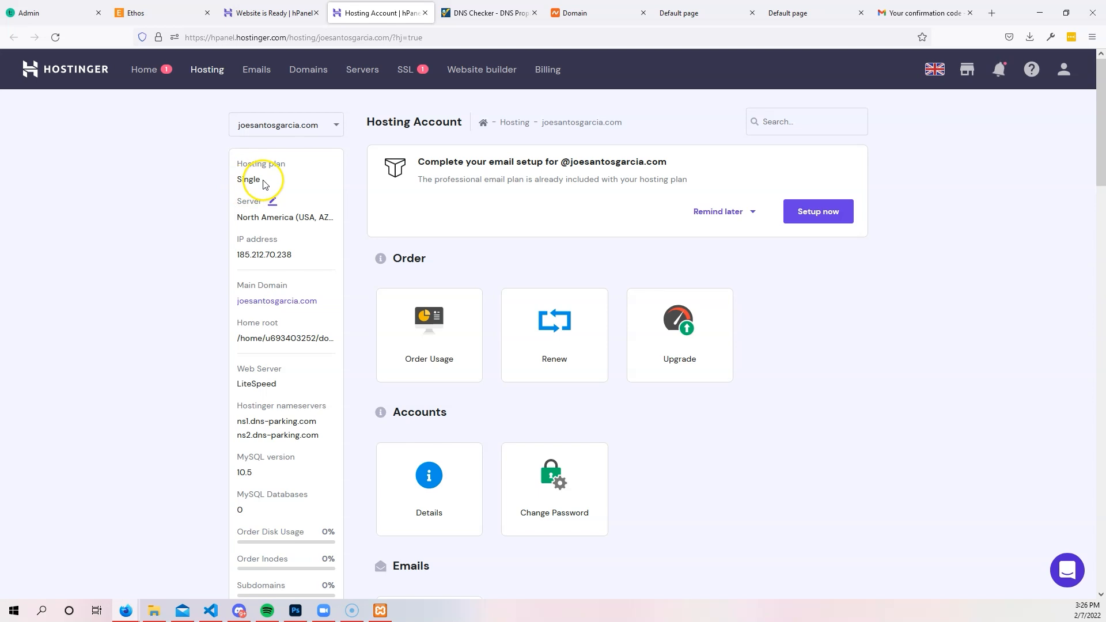
scroll(242, 242, down, 1)
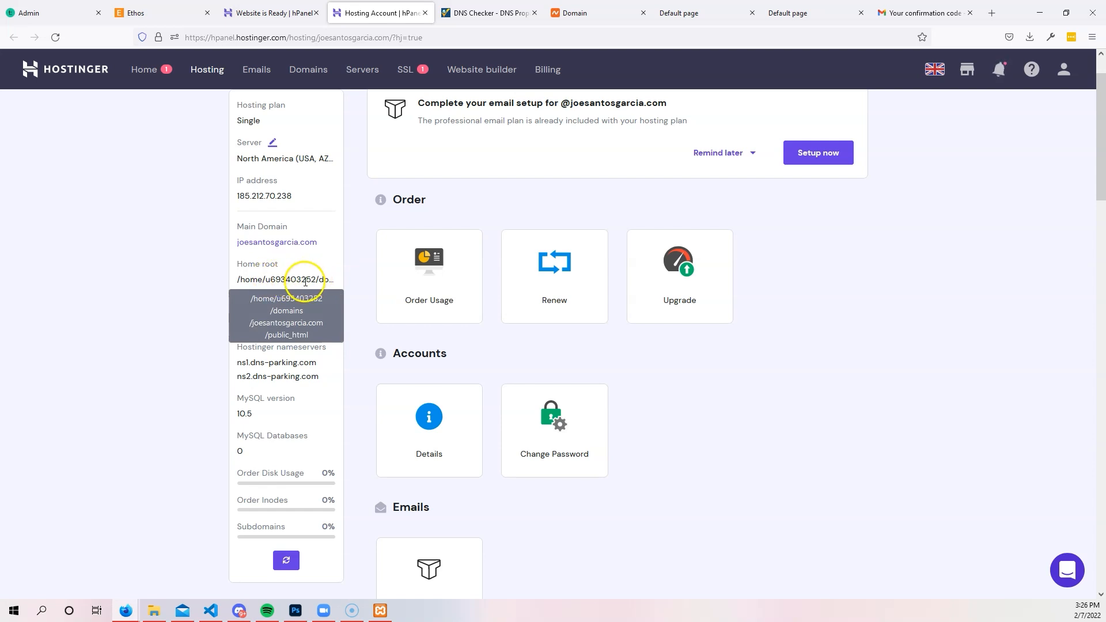
scroll(165, 227, down, 1)
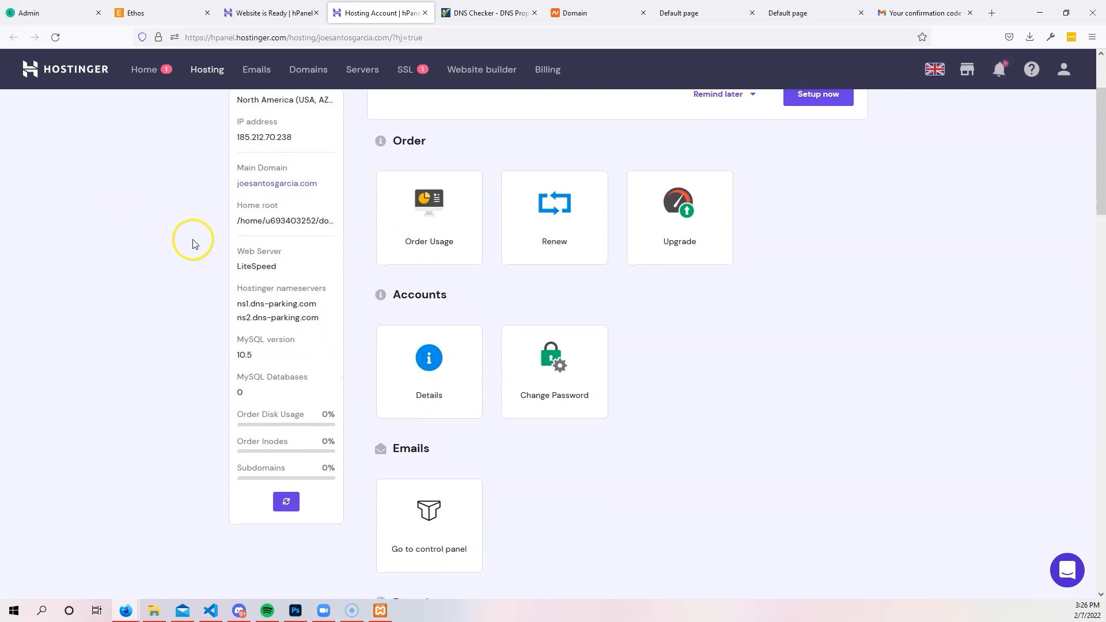
Scroll down to the Files section and open the FTP Accounts page.
scroll(194, 243, down, 1)
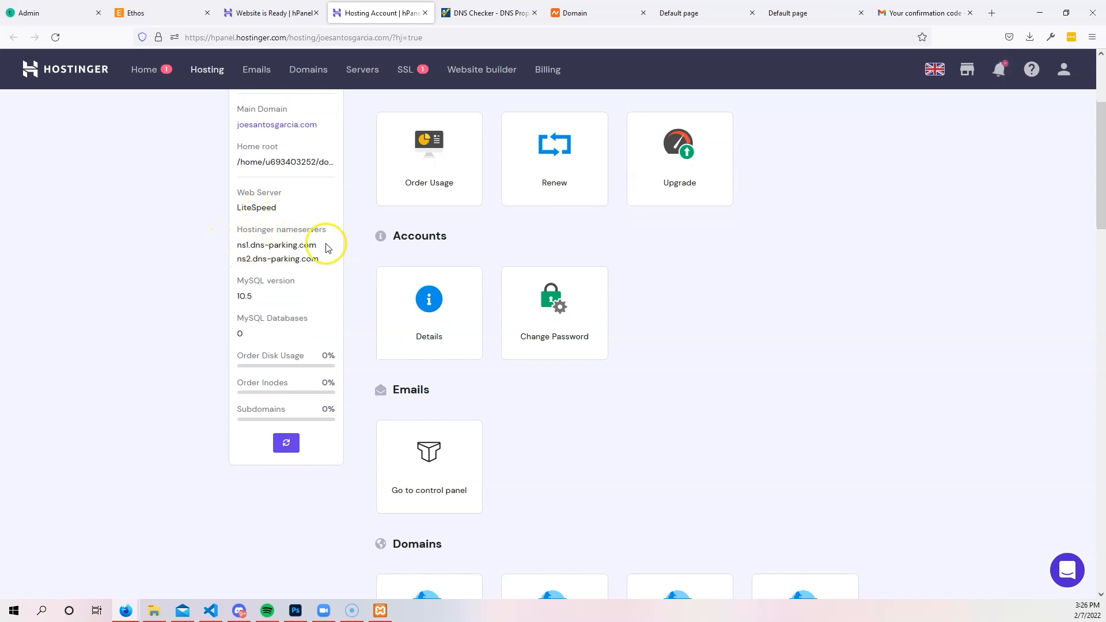
scroll(277, 251, down, 2)
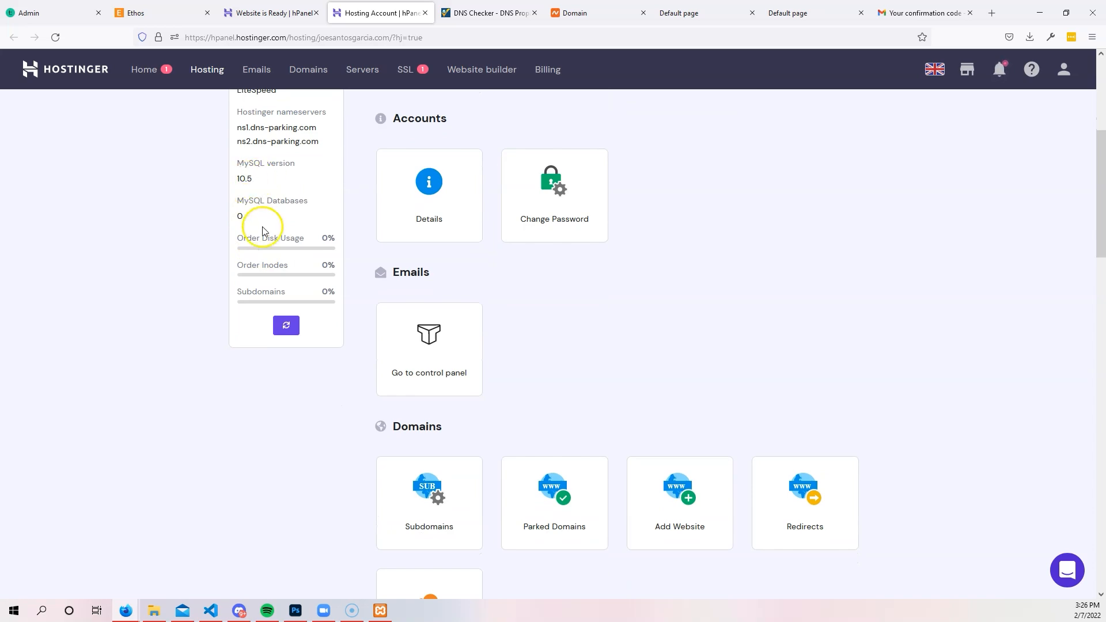
scroll(338, 311, down, 2)
scroll(340, 312, up, 7)
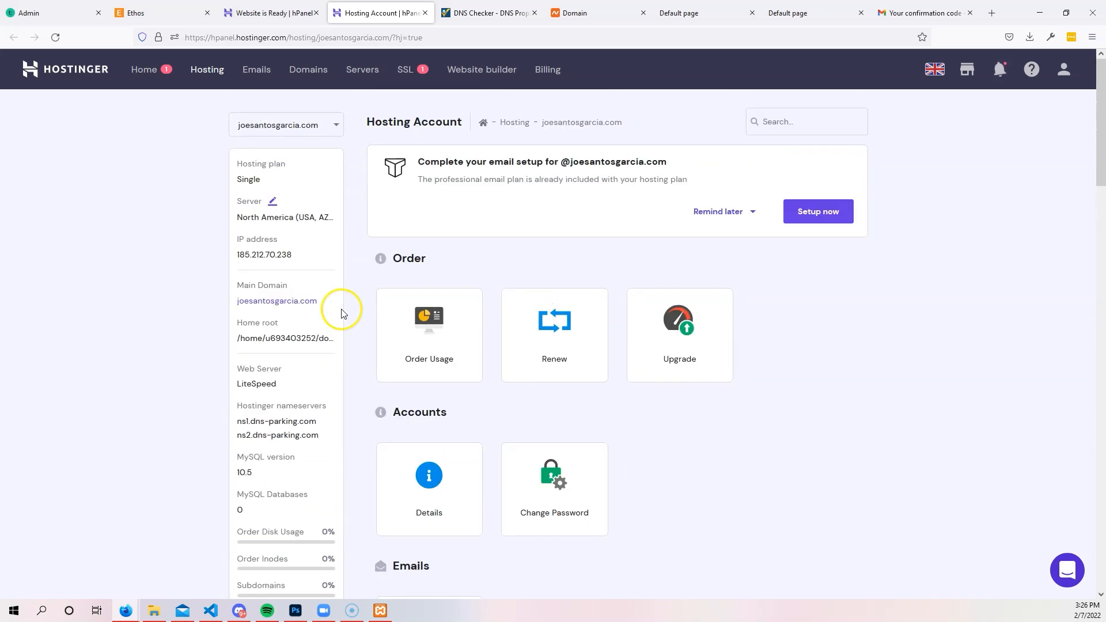
scroll(347, 247, down, 4)
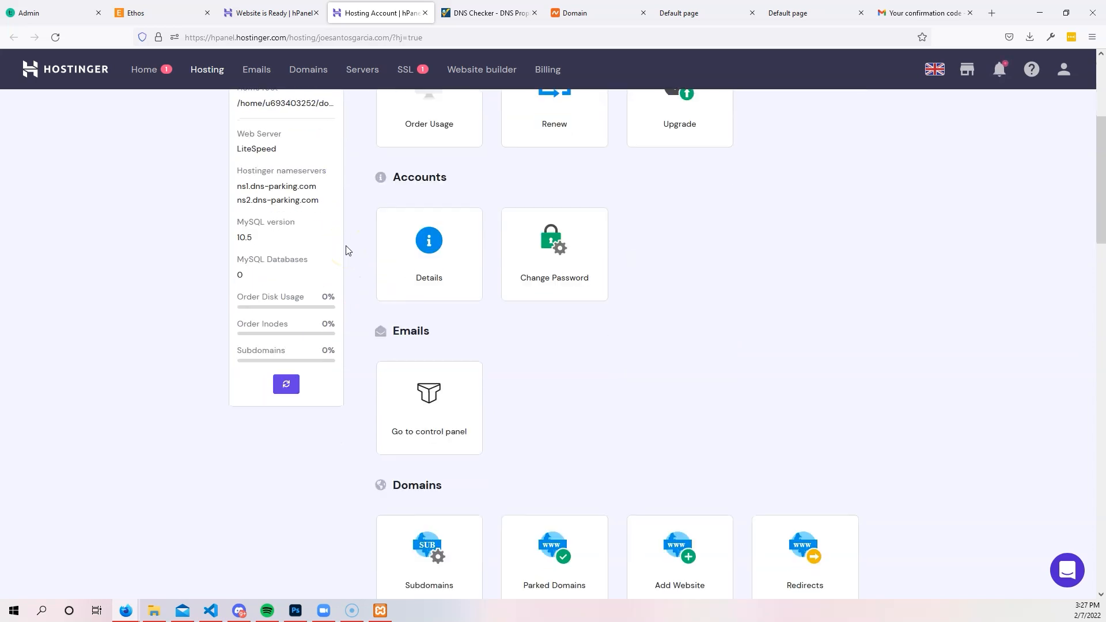
scroll(368, 242, up, 4)
scroll(384, 241, down, 2)
scroll(384, 241, down, 1)
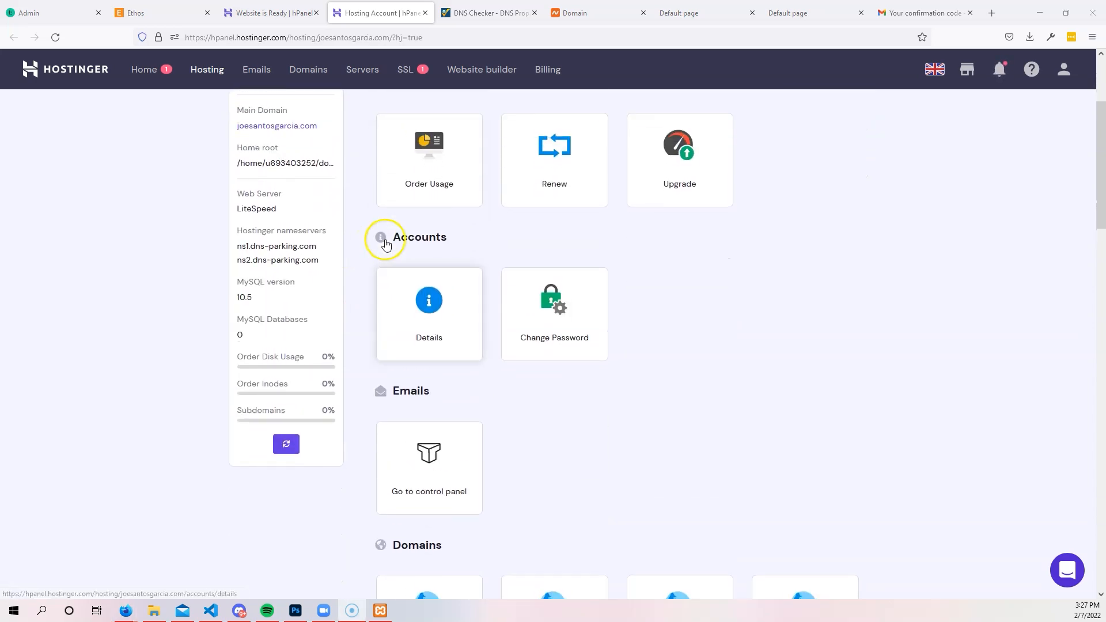
scroll(388, 239, up, 1)
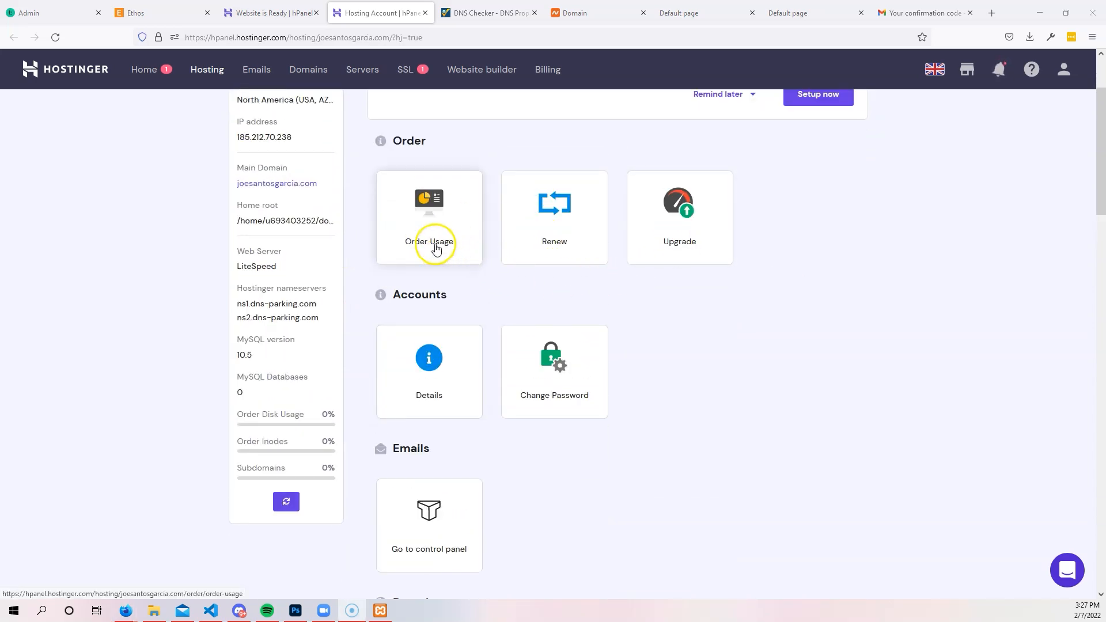
scroll(714, 307, down, 1)
scroll(714, 307, down, 2)
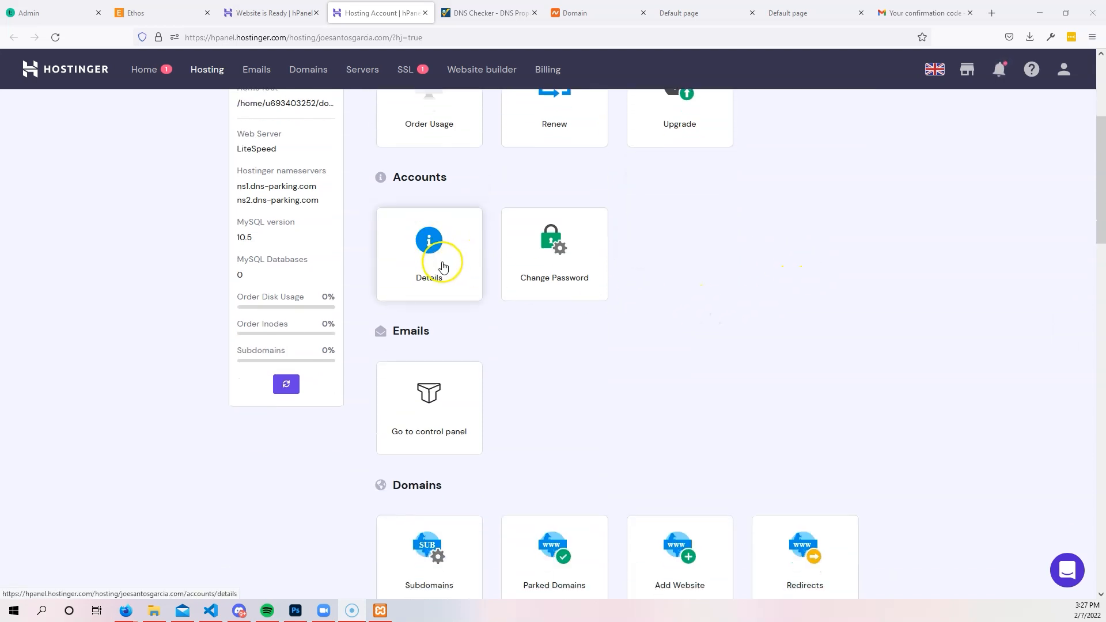
scroll(563, 288, down, 2)
scroll(555, 207, down, 1)
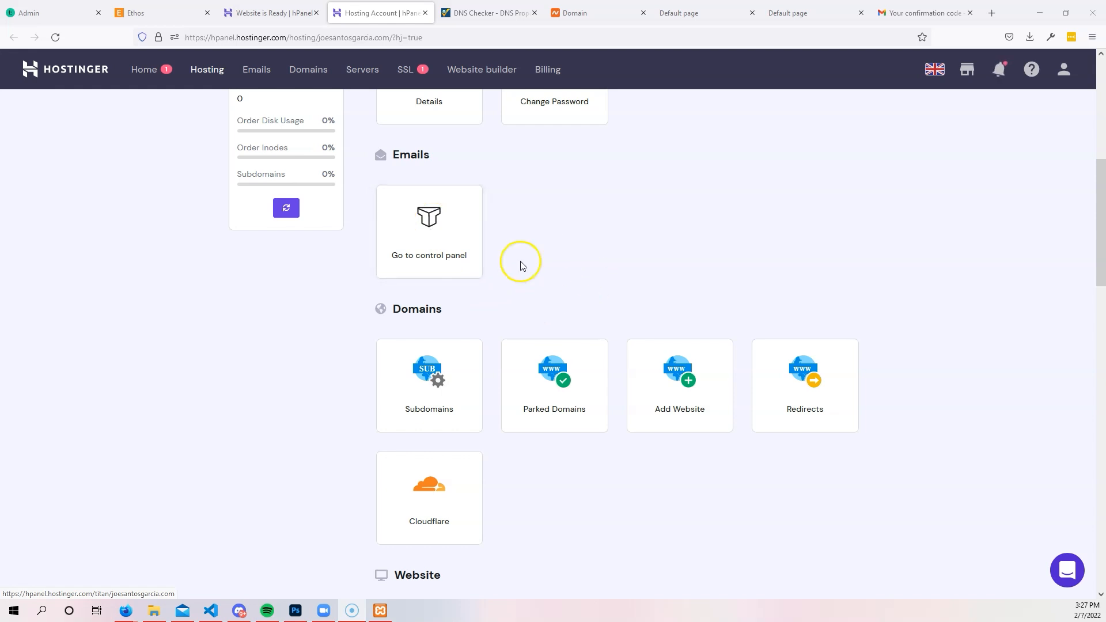
scroll(451, 246, down, 2)
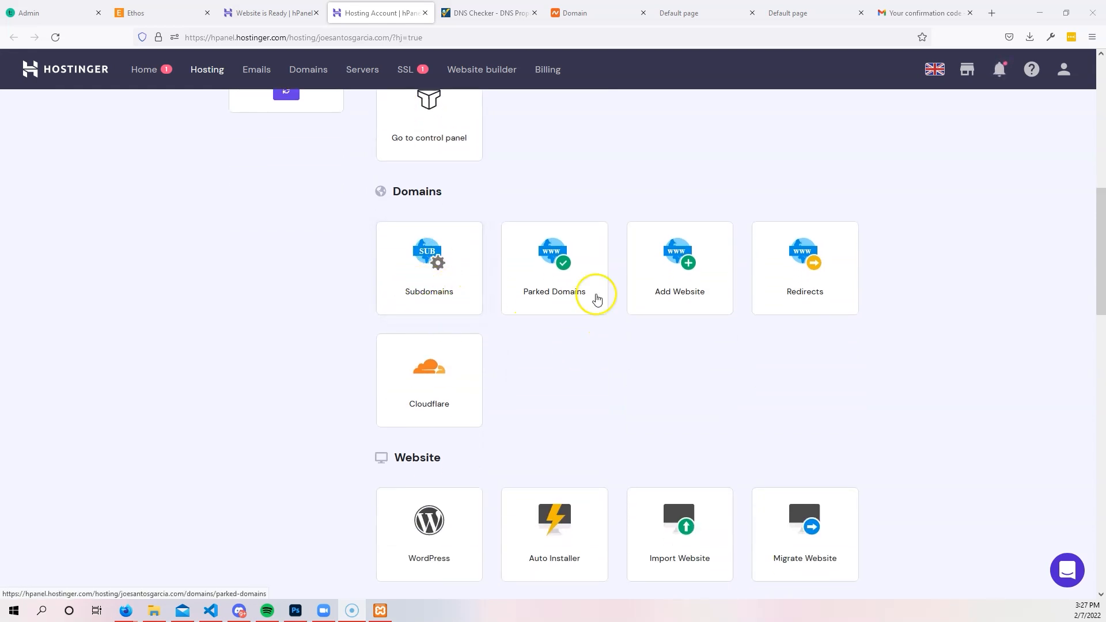
scroll(807, 260, down, 4)
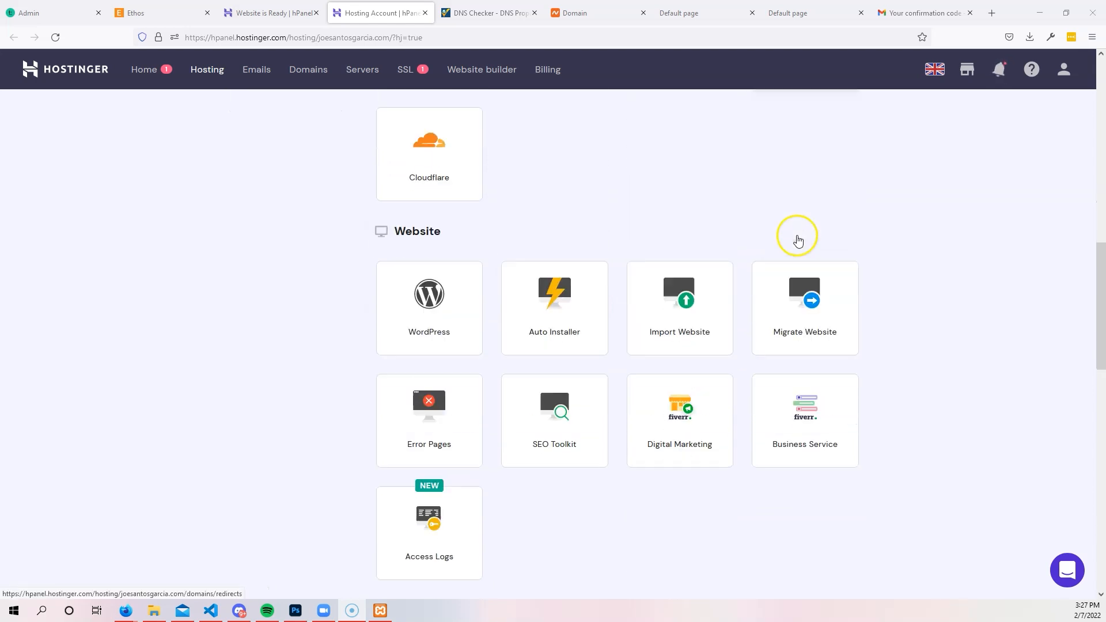
scroll(429, 242, down, 2)
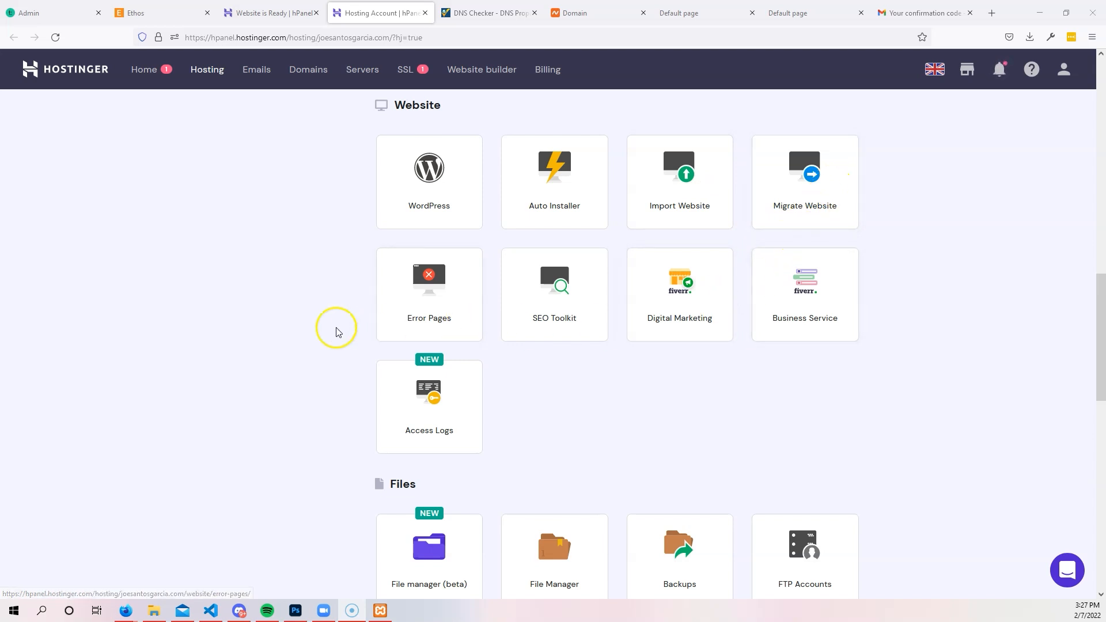
scroll(674, 349, down, 2)
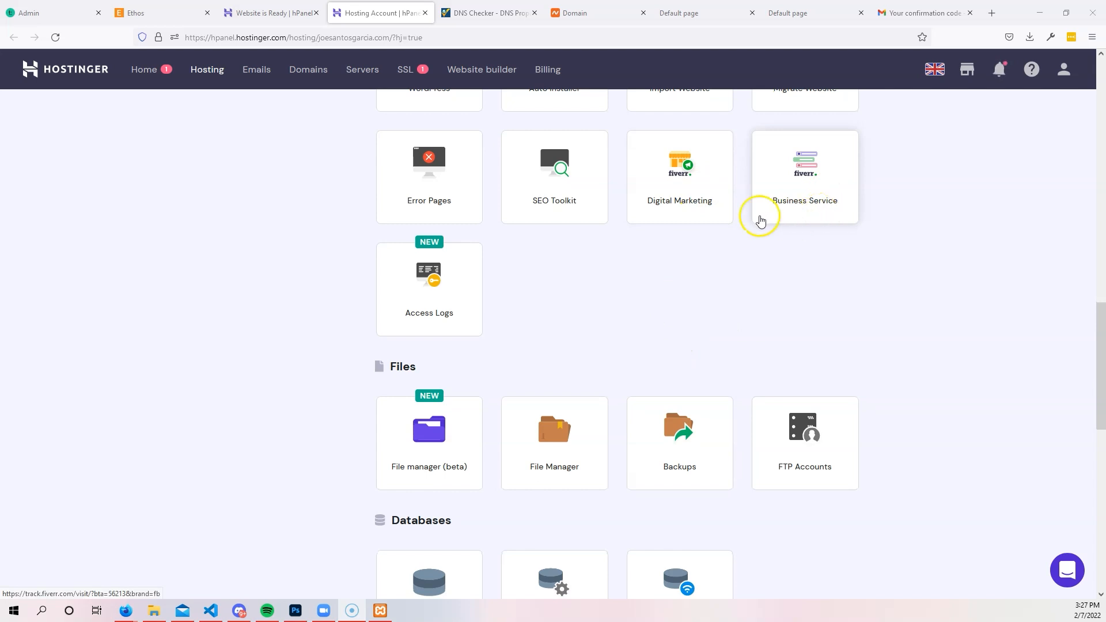
scroll(357, 302, down, 3)
scroll(338, 239, down, 1)
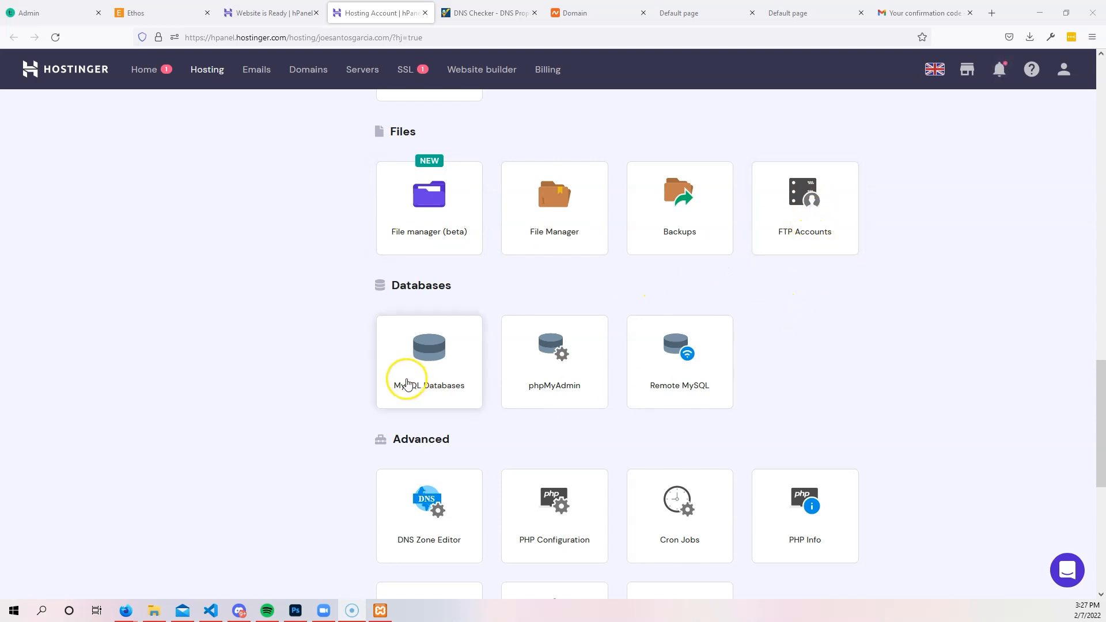
scroll(397, 351, down, 1)
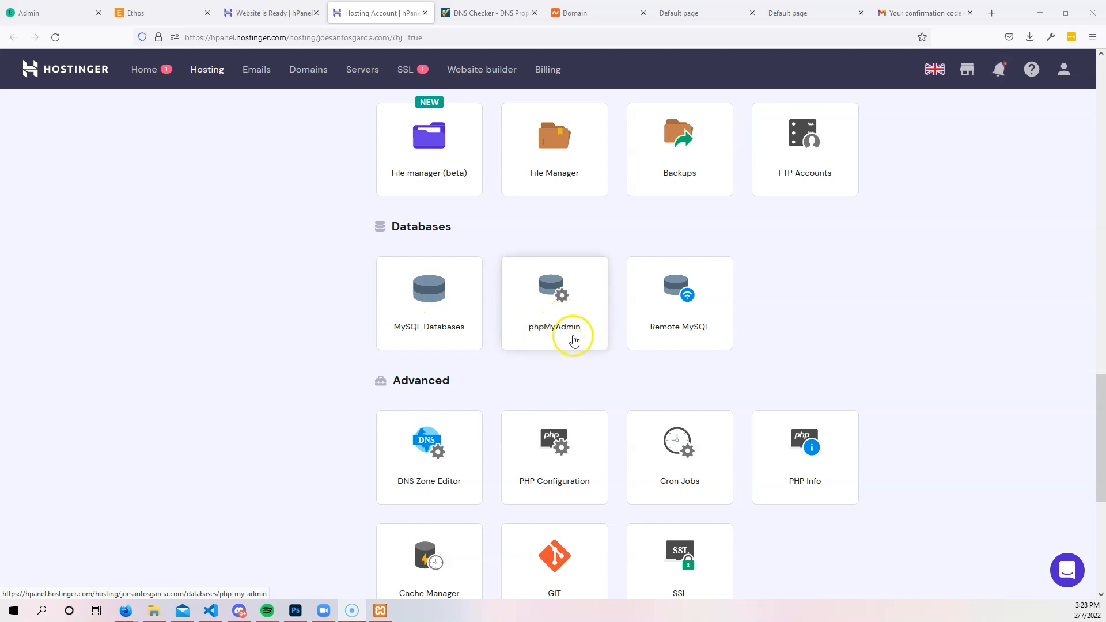
scroll(551, 305, down, 4)
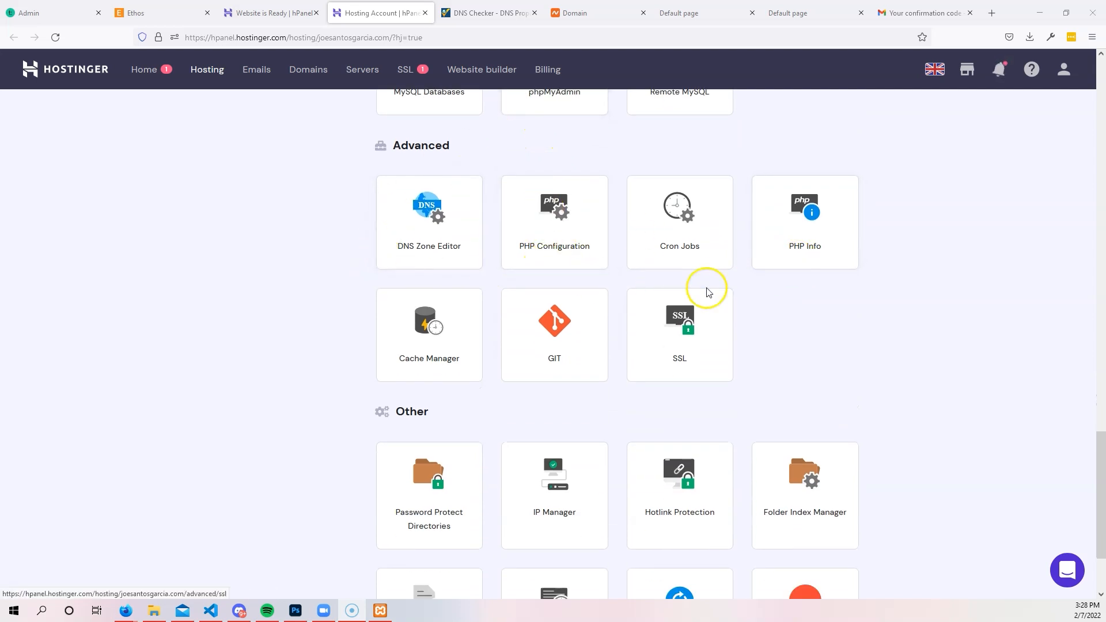
scroll(444, 322, down, 1)
scroll(438, 312, down, 1)
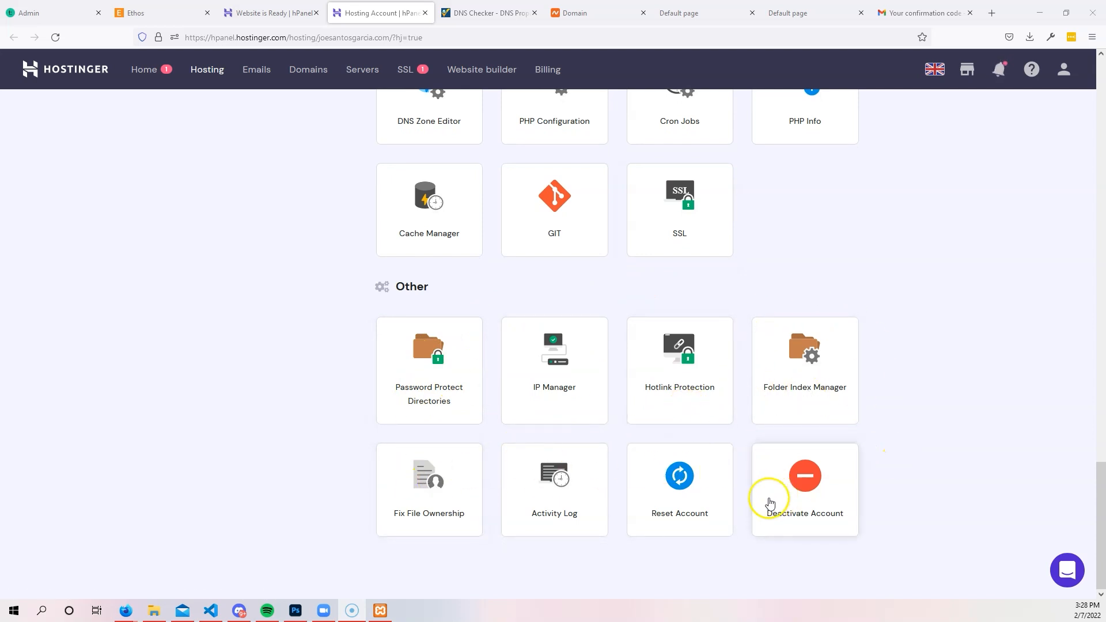
scroll(843, 512, up, 2)
scroll(842, 512, up, 20)
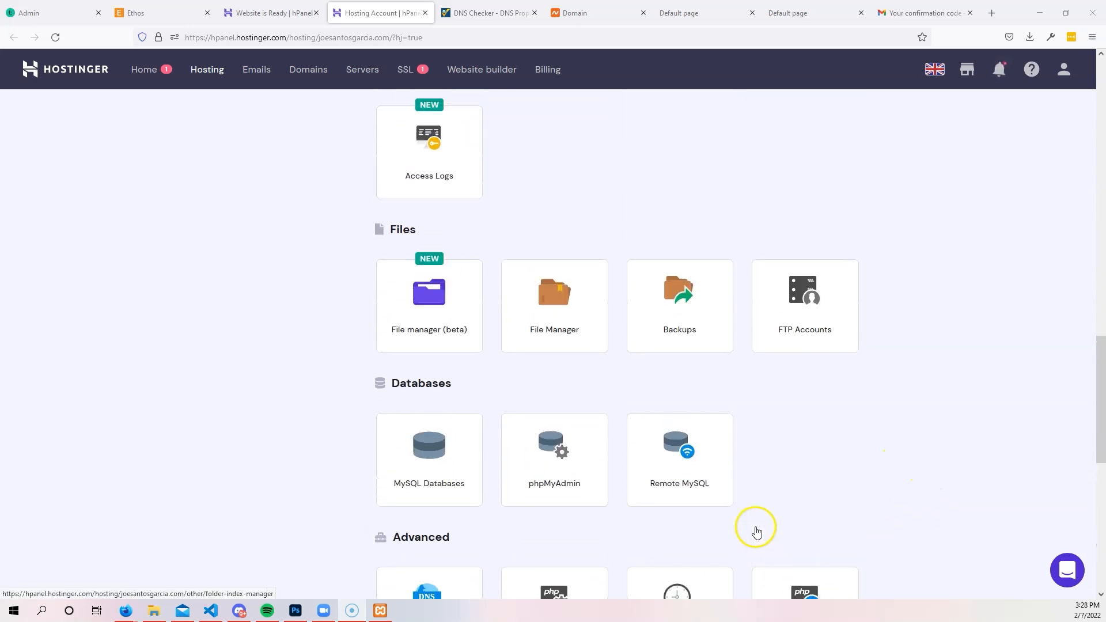
scroll(741, 469, up, 3)
scroll(704, 423, down, 12)
scroll(665, 374, down, 4)
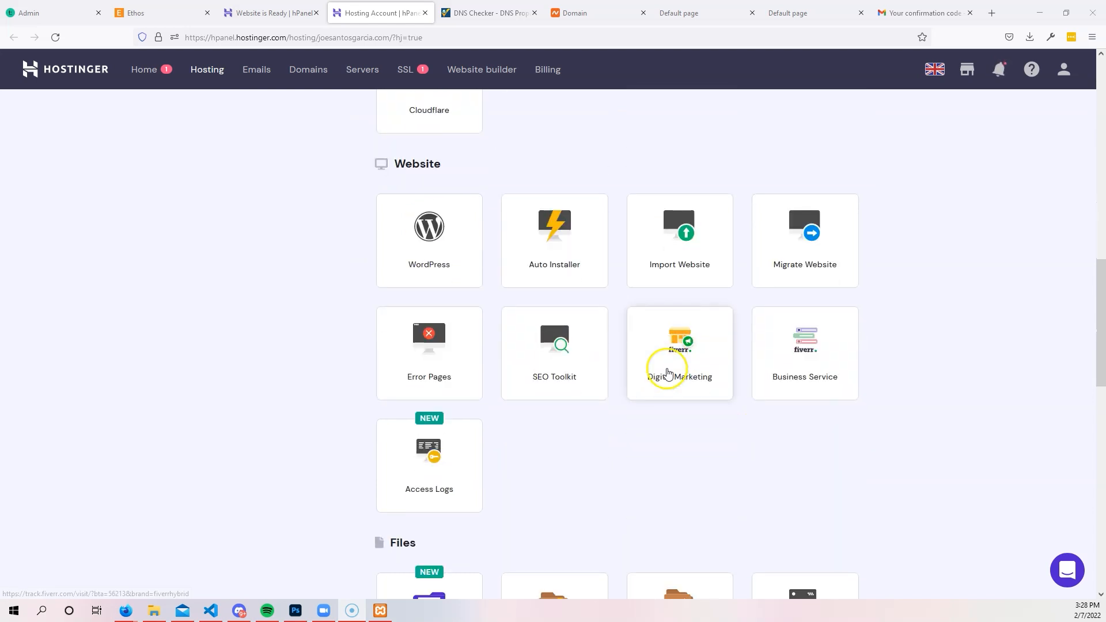
scroll(637, 285, down, 3)
scroll(749, 357, down, 2)
click(802, 370)
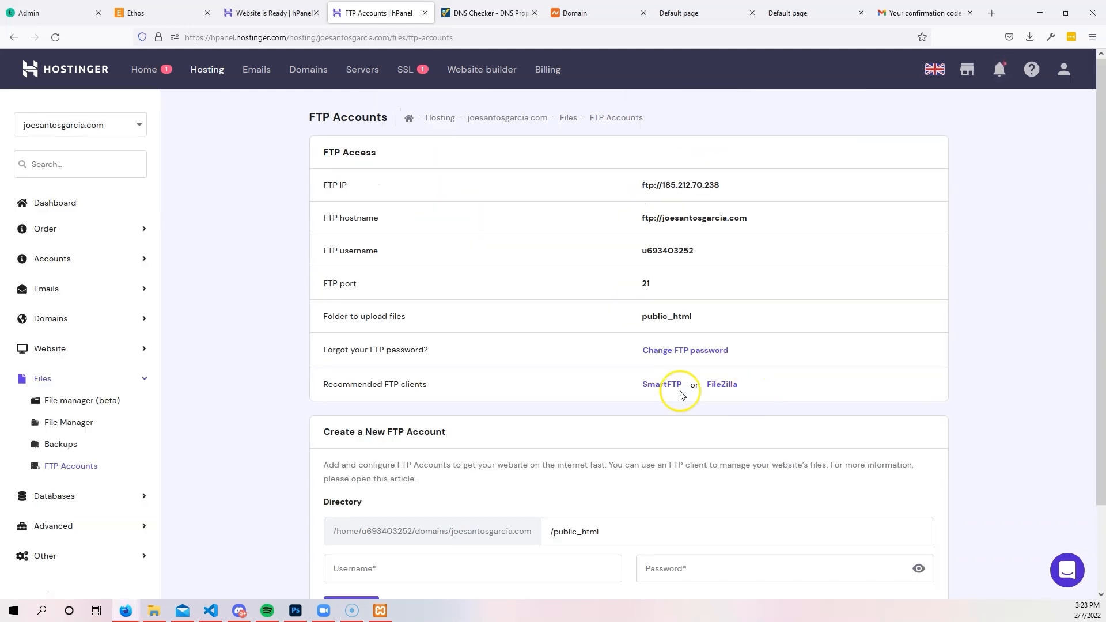
Select the existing FTP username in the access details and scroll to the Create a New FTP Account form.
scroll(407, 311, down, 1)
scroll(536, 296, up, 1)
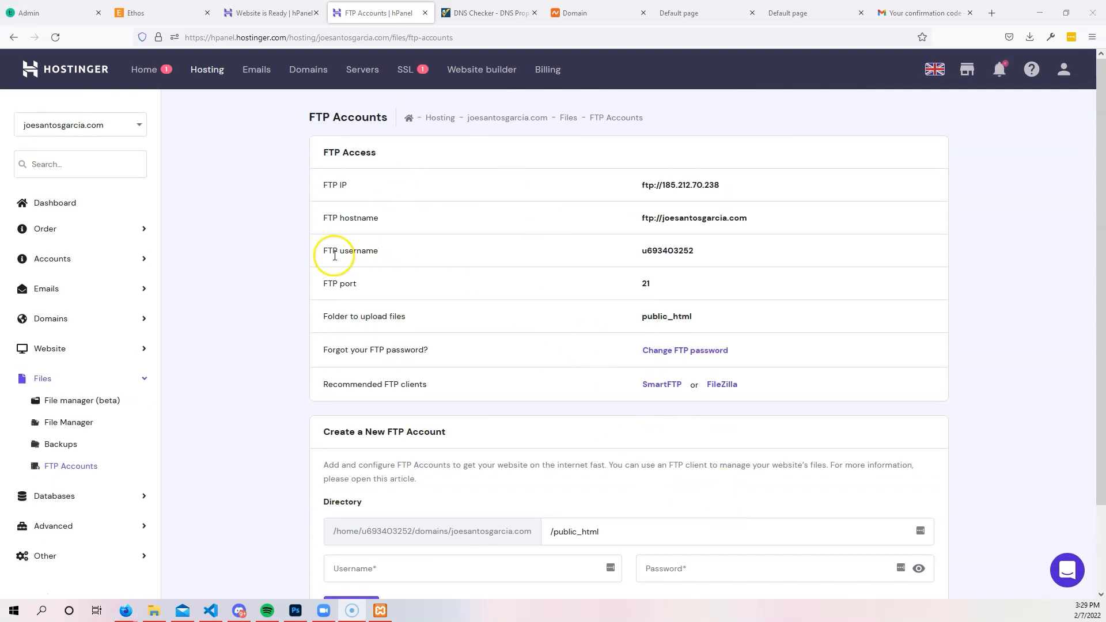
drag(644, 249, 812, 249)
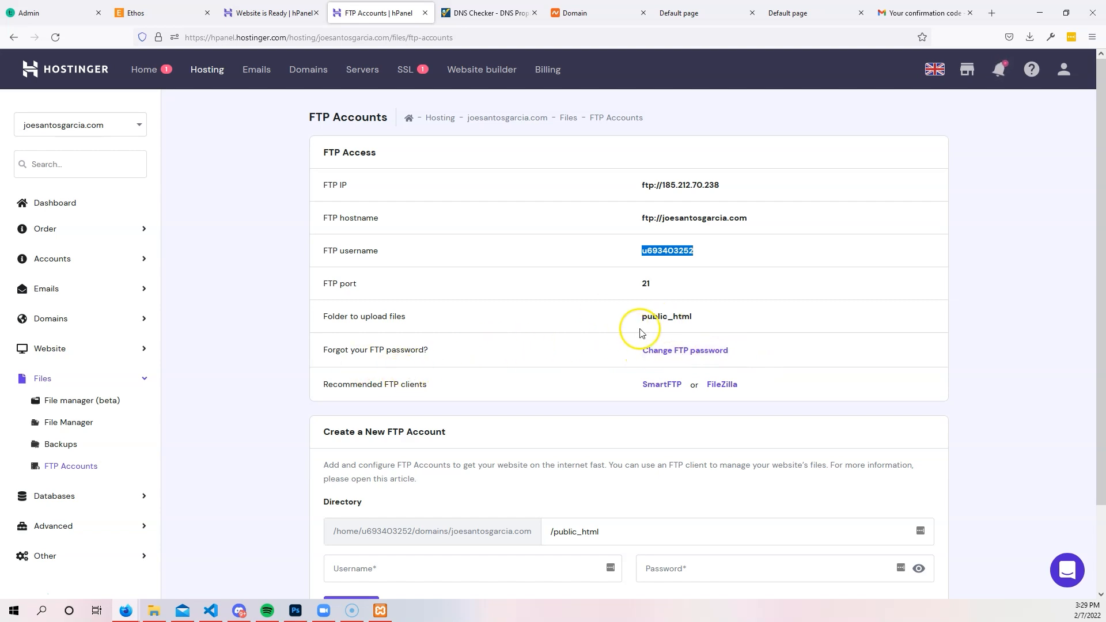
scroll(427, 466, down, 3)
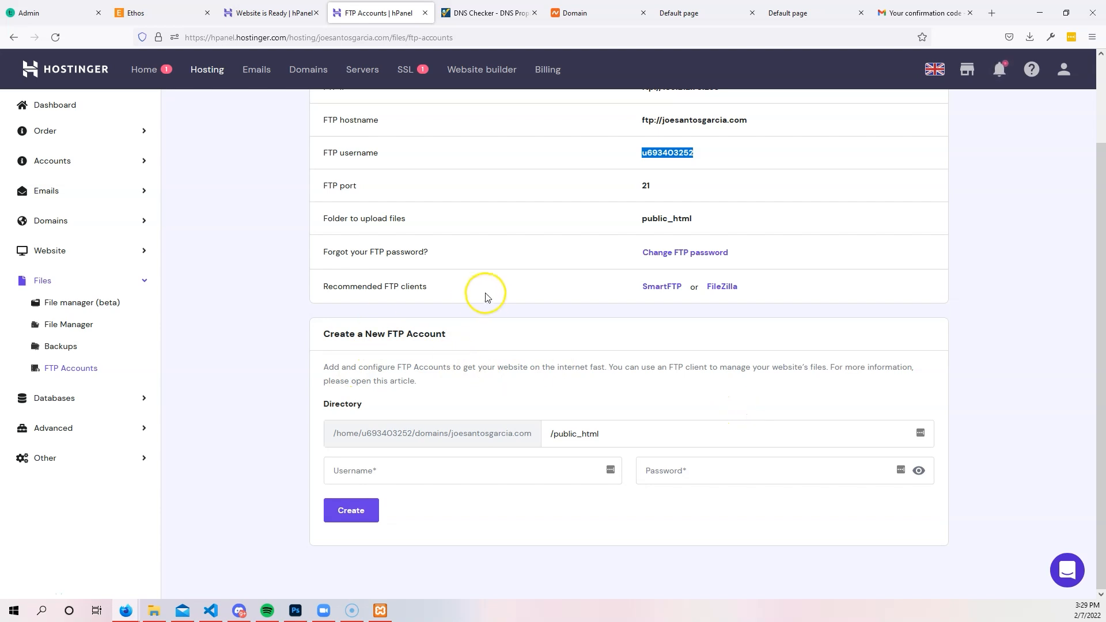
Create a new codingphase FTP account on /public_html, entering its username and password.
click(449, 467)
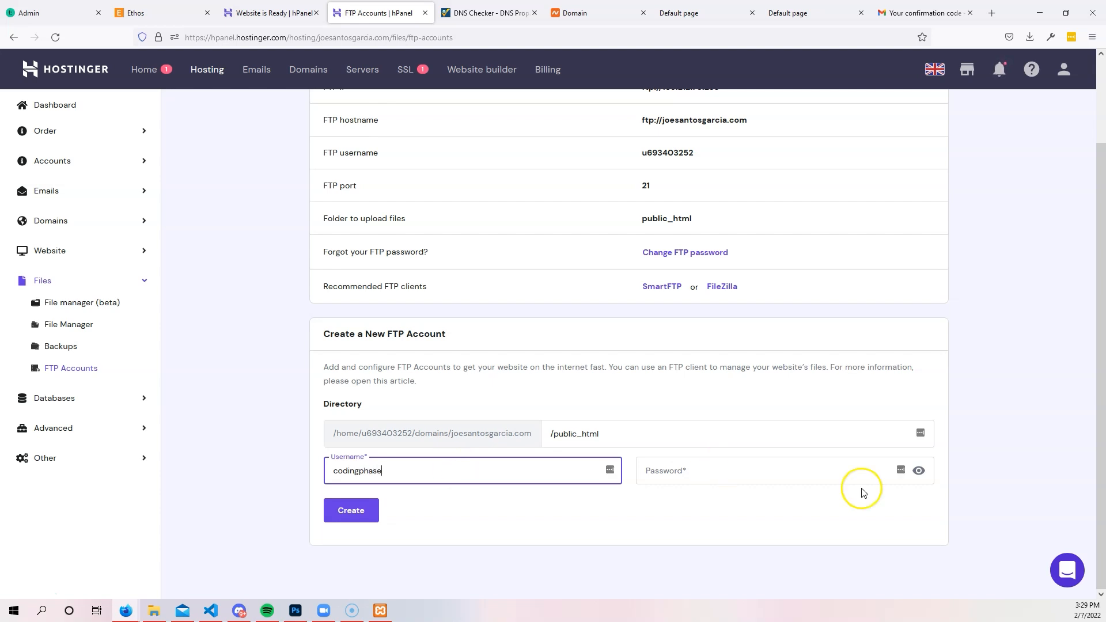
click(797, 470)
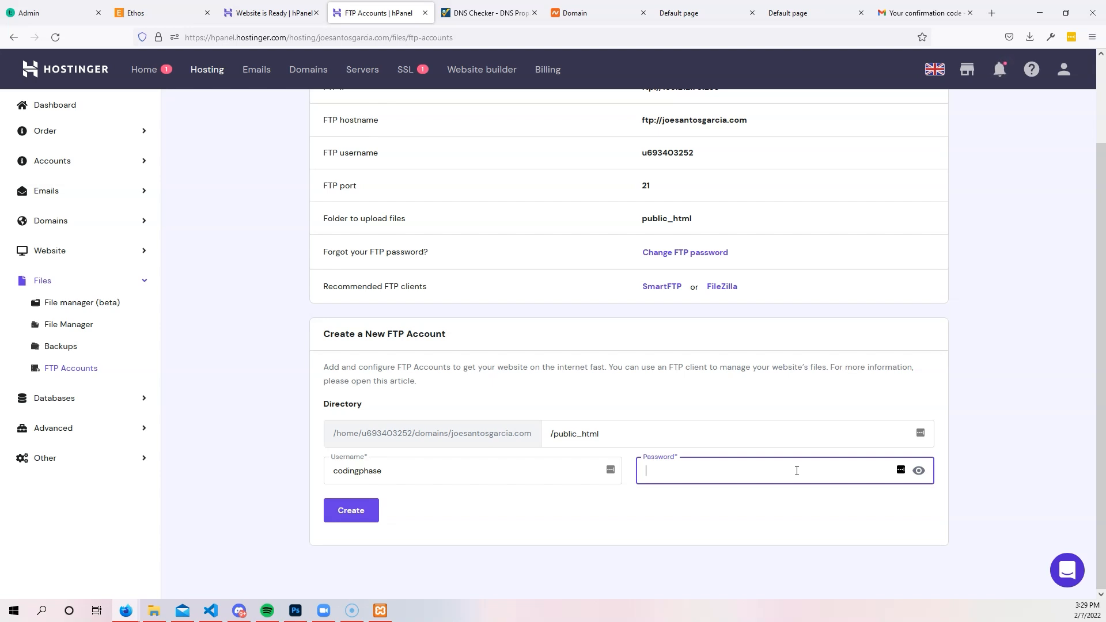
text(••)
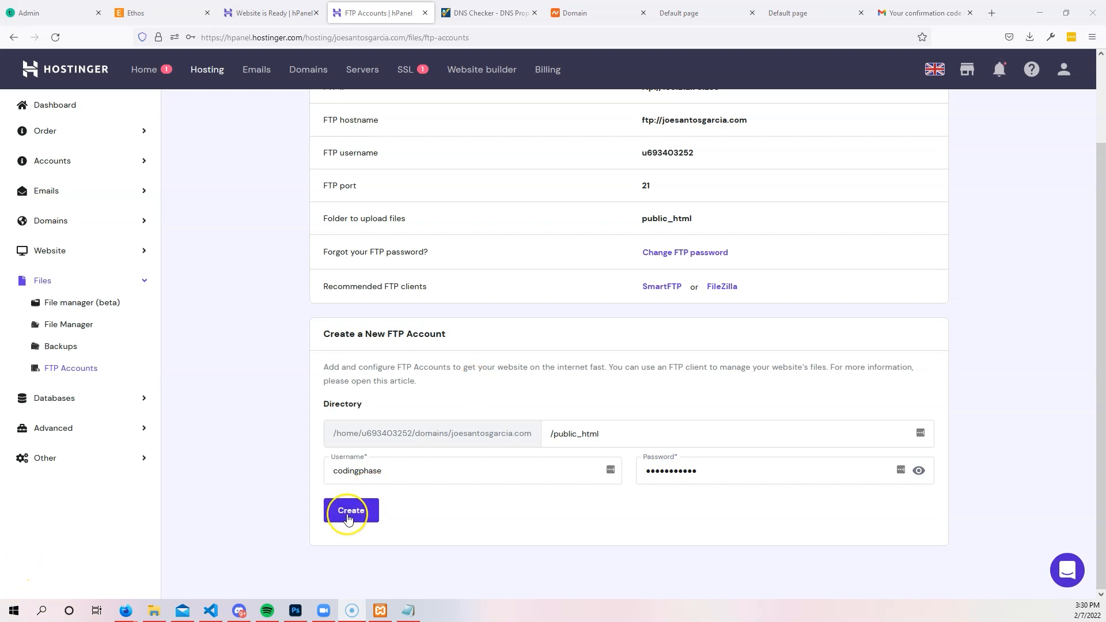
click(348, 516)
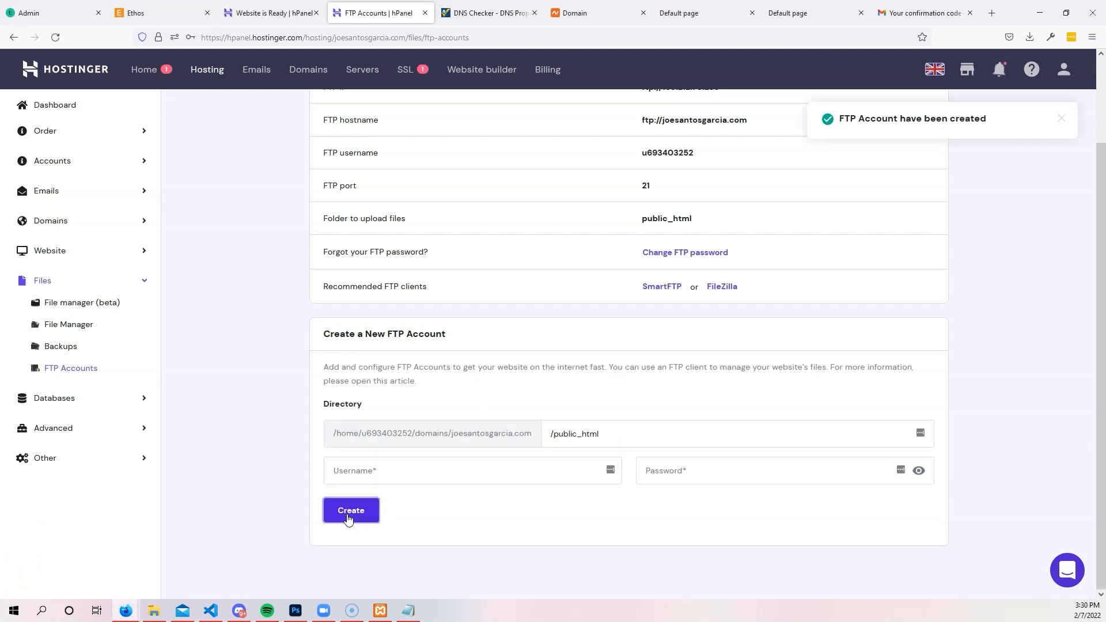
Select the new FTP username in the accounts table, then return to the FTP access details.
scroll(416, 378, down, 2)
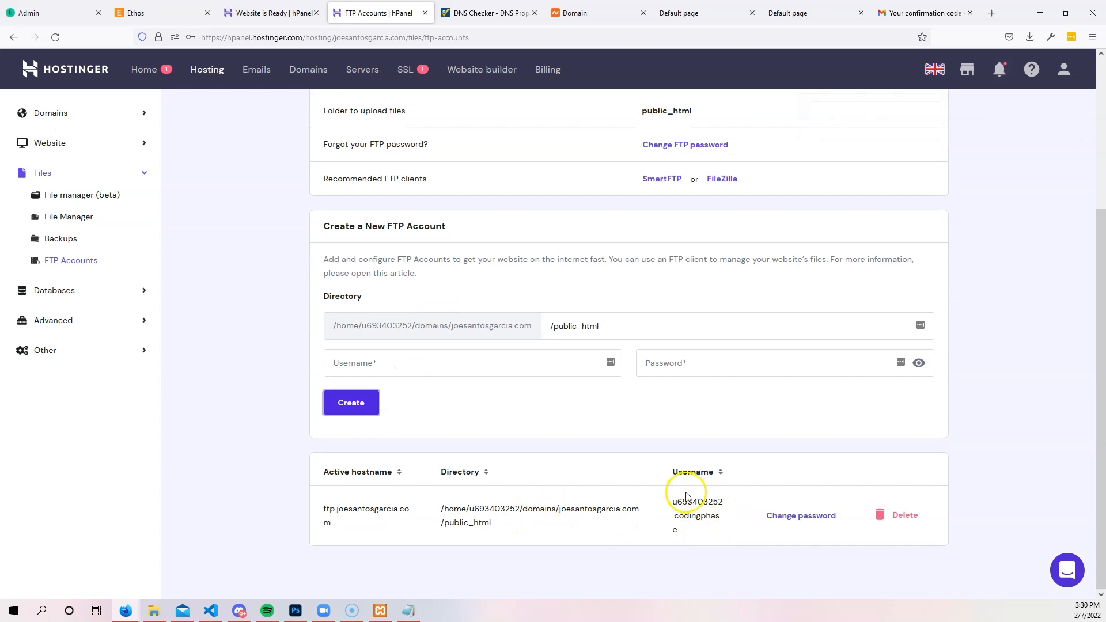
drag(673, 502, 691, 542)
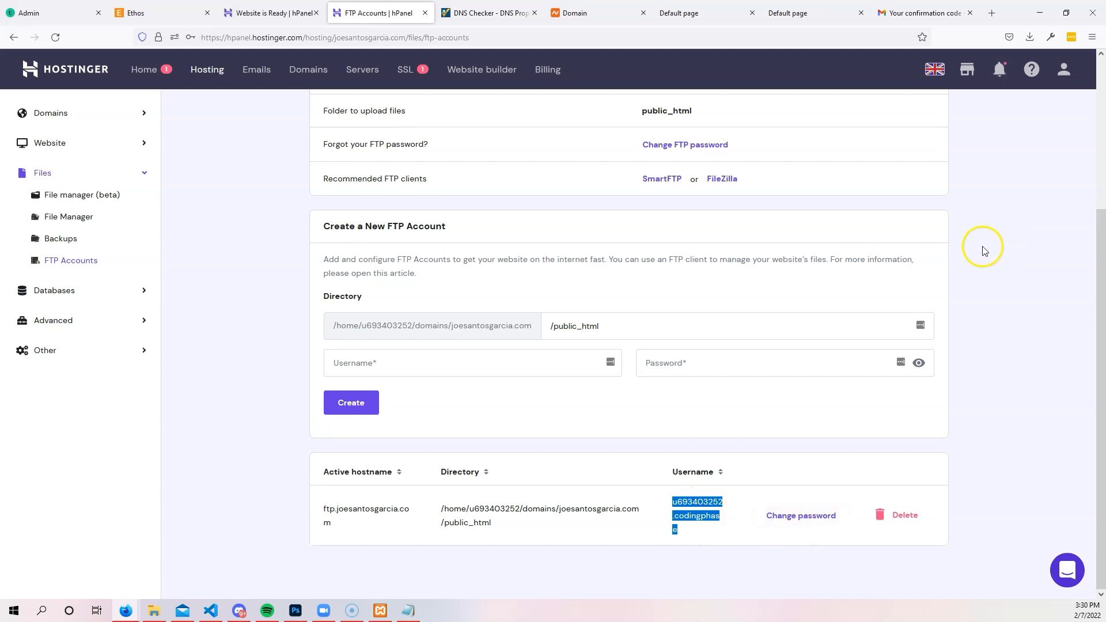
scroll(519, 322, up, 3)
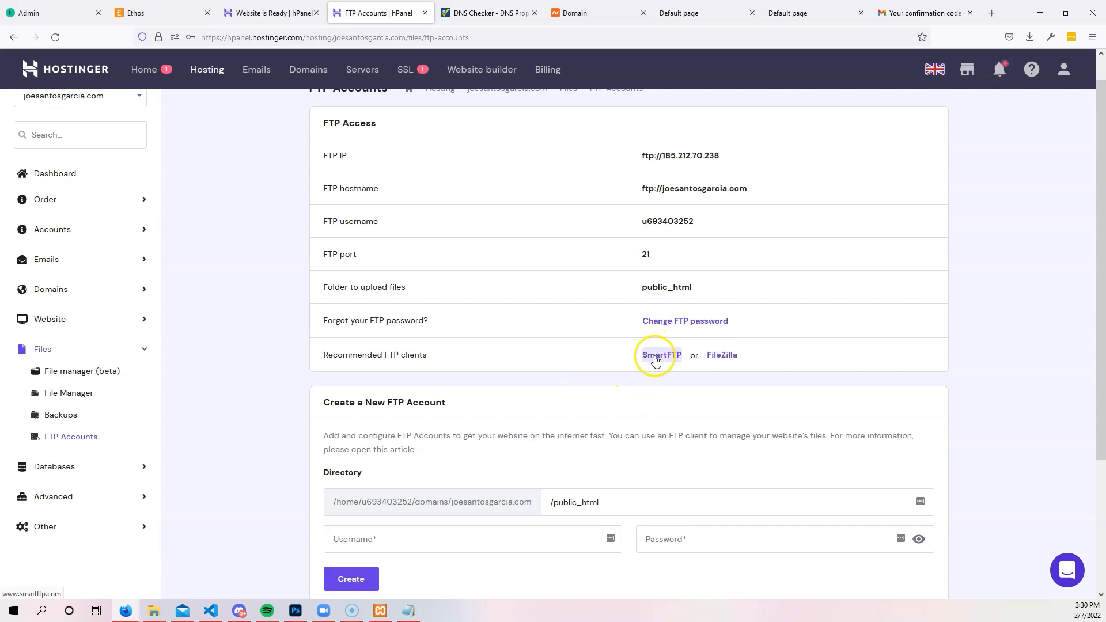
Open filezilla-project.org in a new tab and download the standard FileZilla 3.57.0 win64 installer.
middle_click(718, 361)
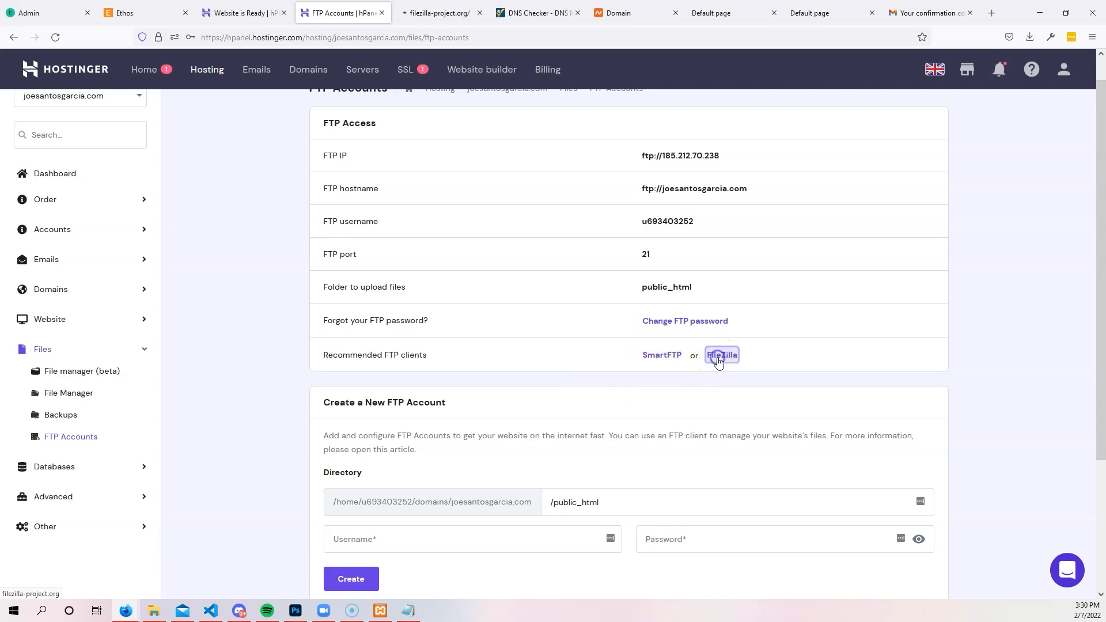
click(453, 8)
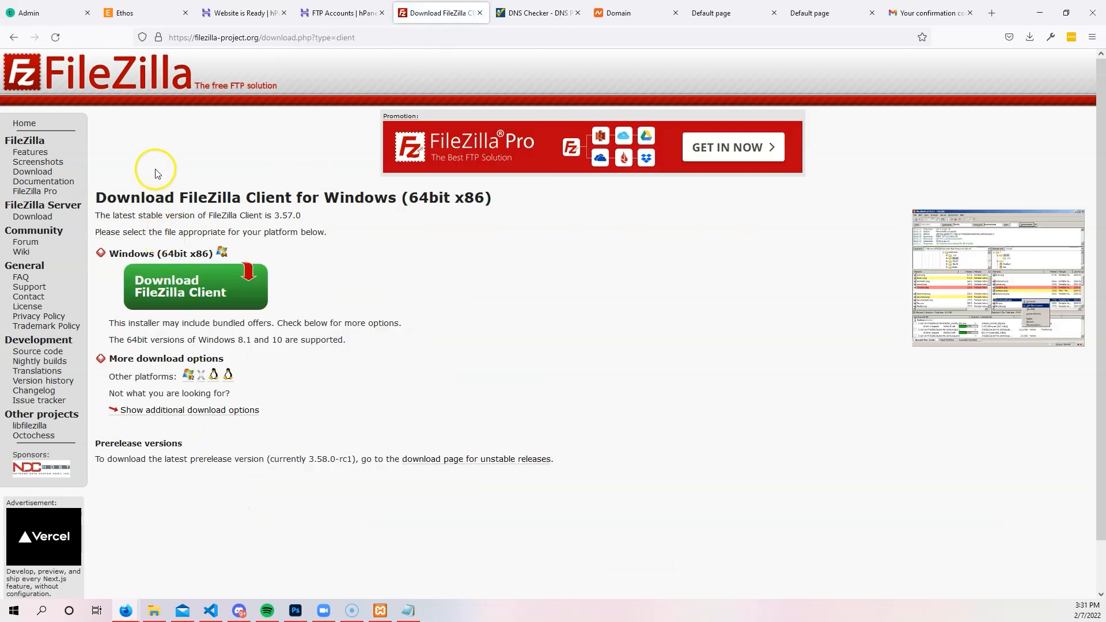
click(164, 290)
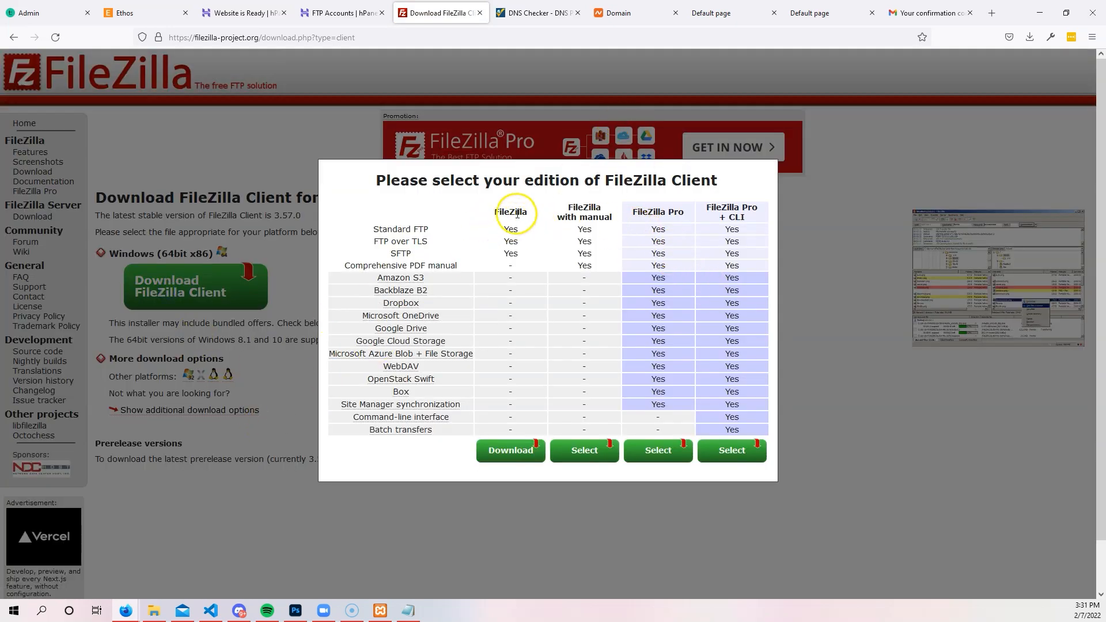
click(511, 450)
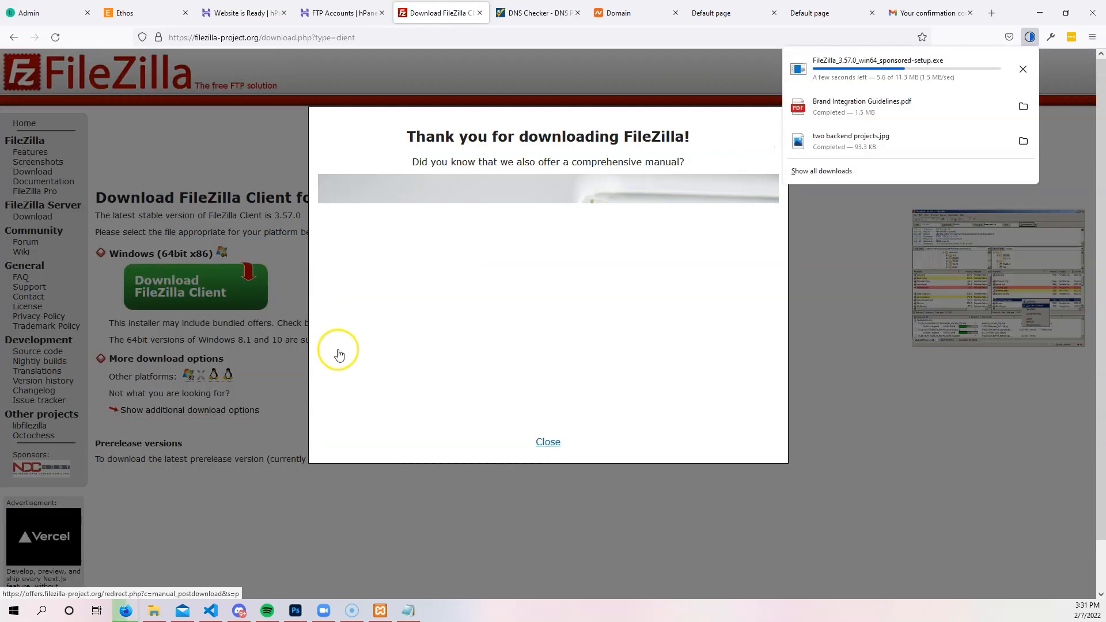
click(543, 440)
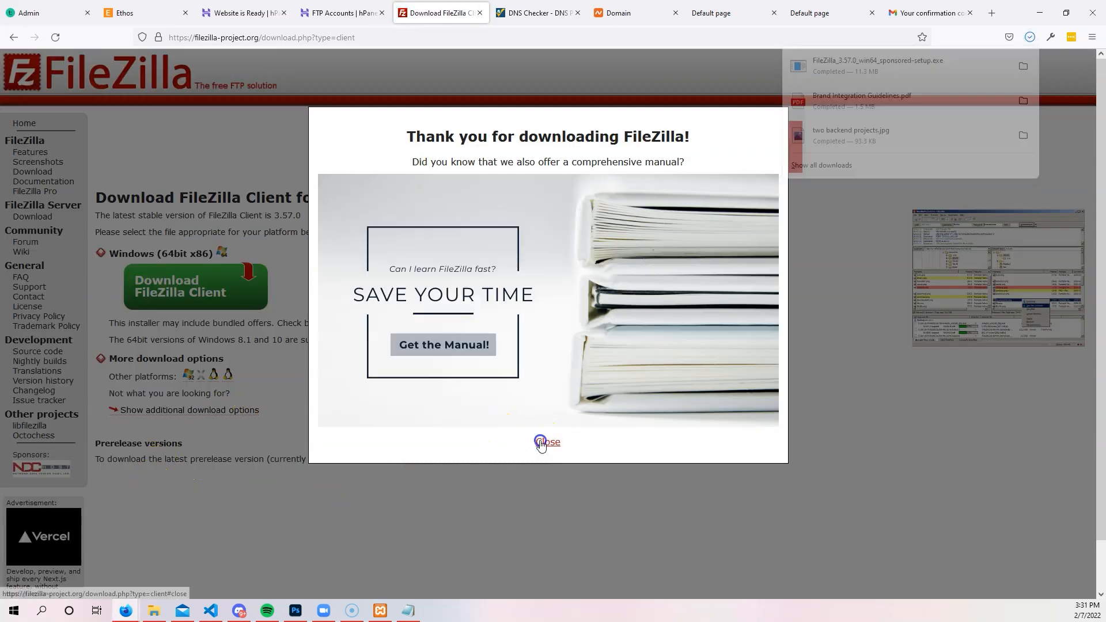
click(545, 441)
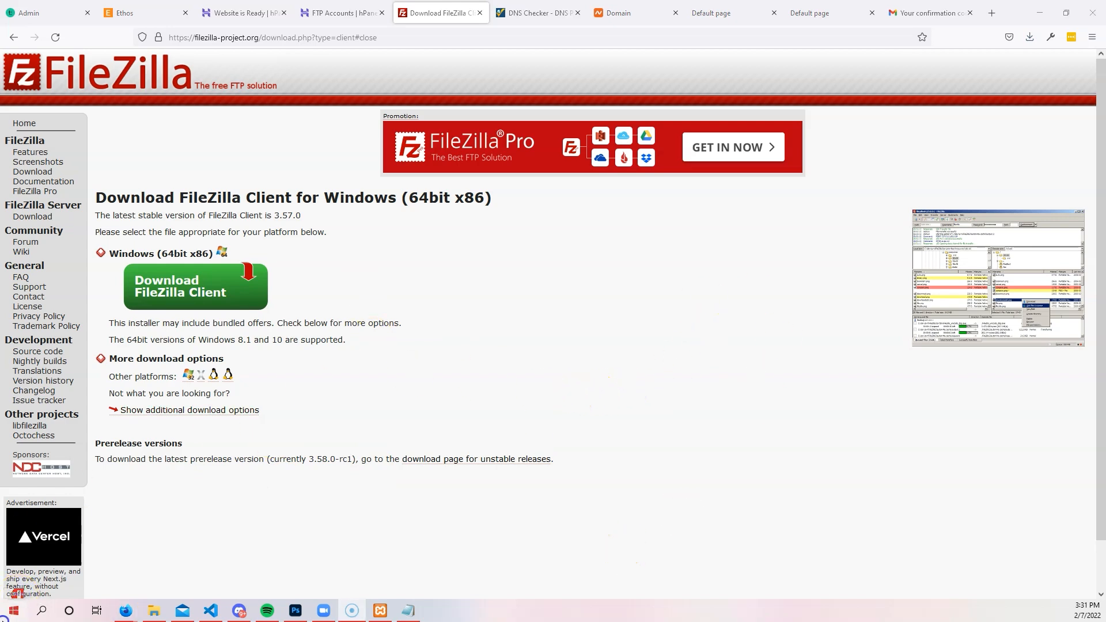
click(13, 611)
Launch the installed FileZilla app with the Windows search entry 'fil'.
text(fil)
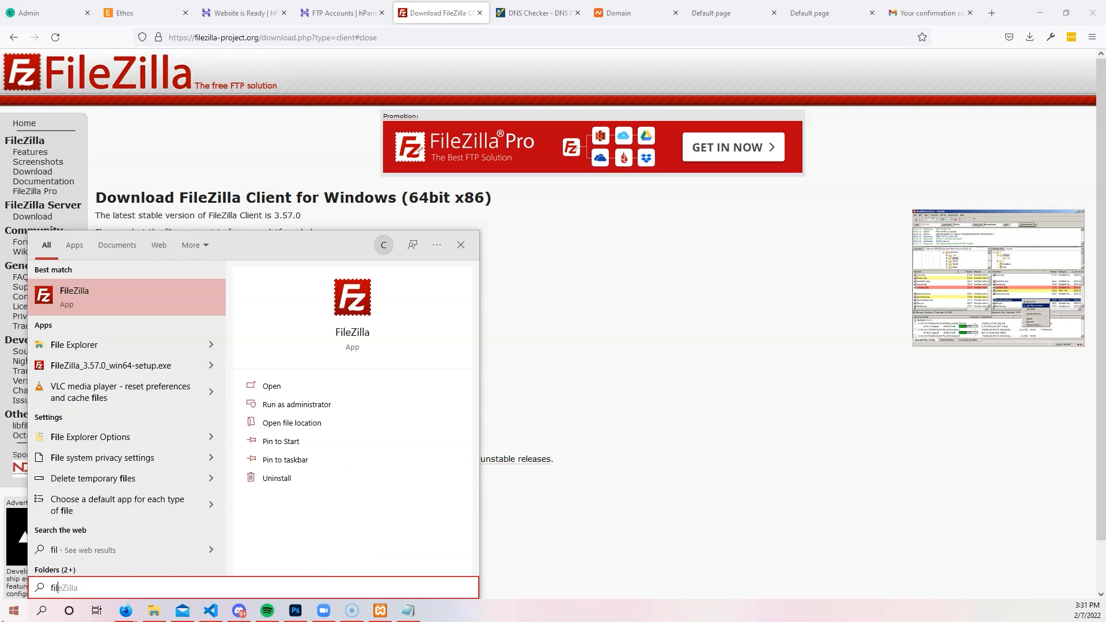
click(116, 297)
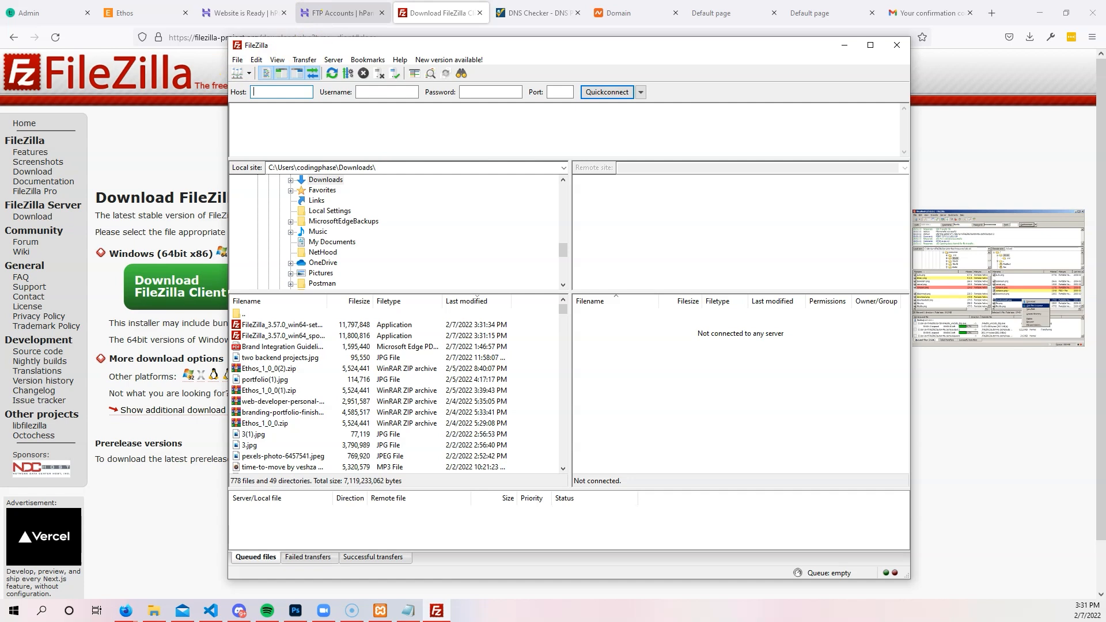
click(323, 13)
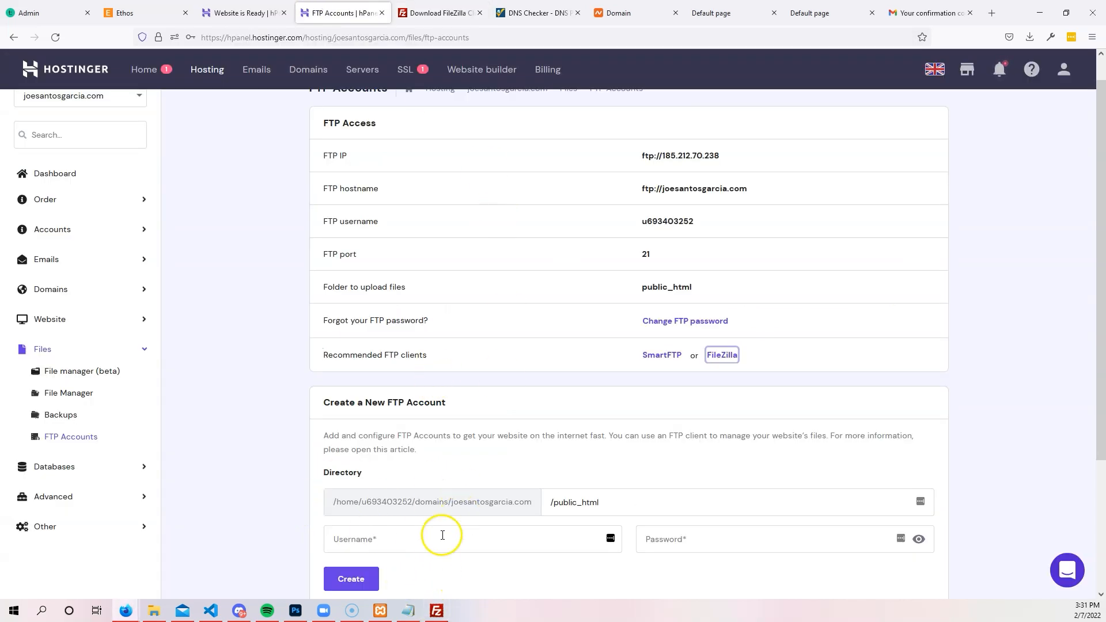
click(437, 610)
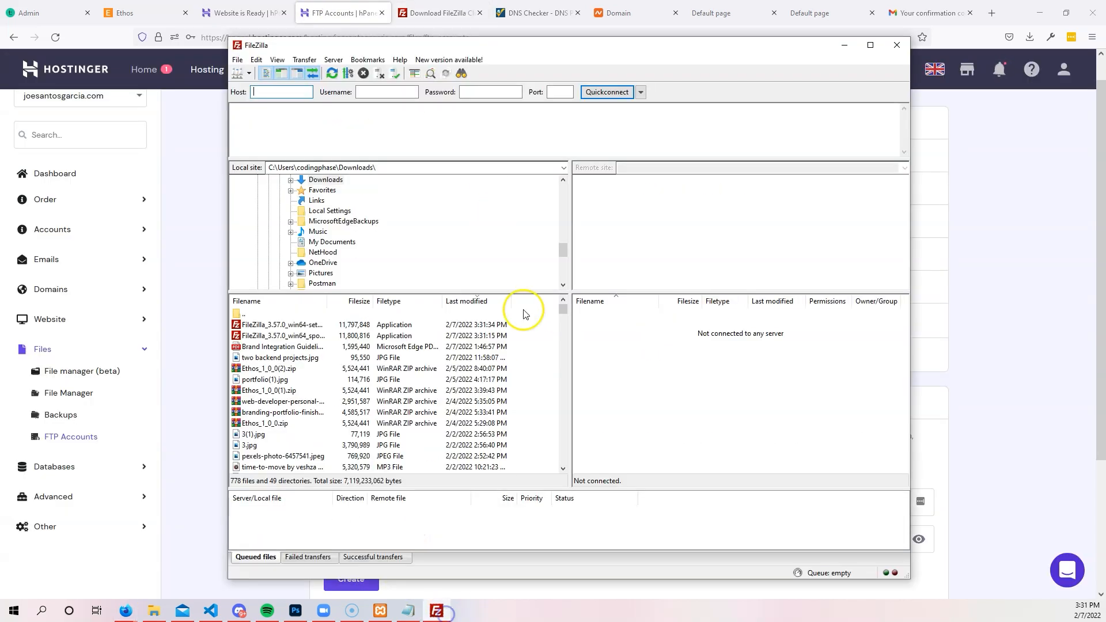
Add a new Site Manager entry named joesantosgarcia.com.
click(237, 59)
click(246, 73)
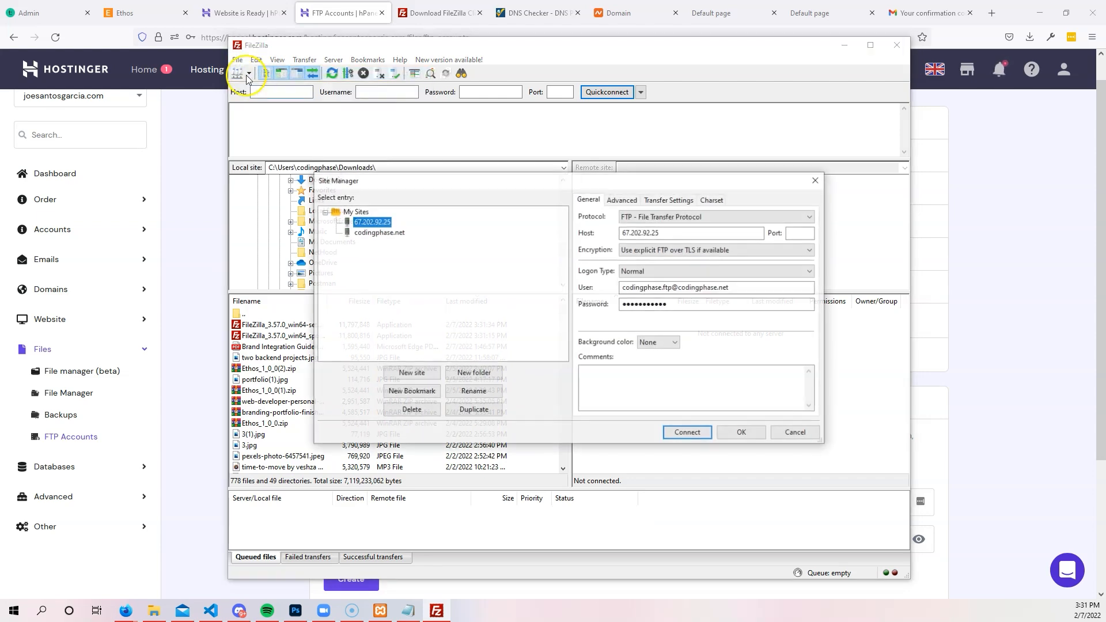
click(409, 374)
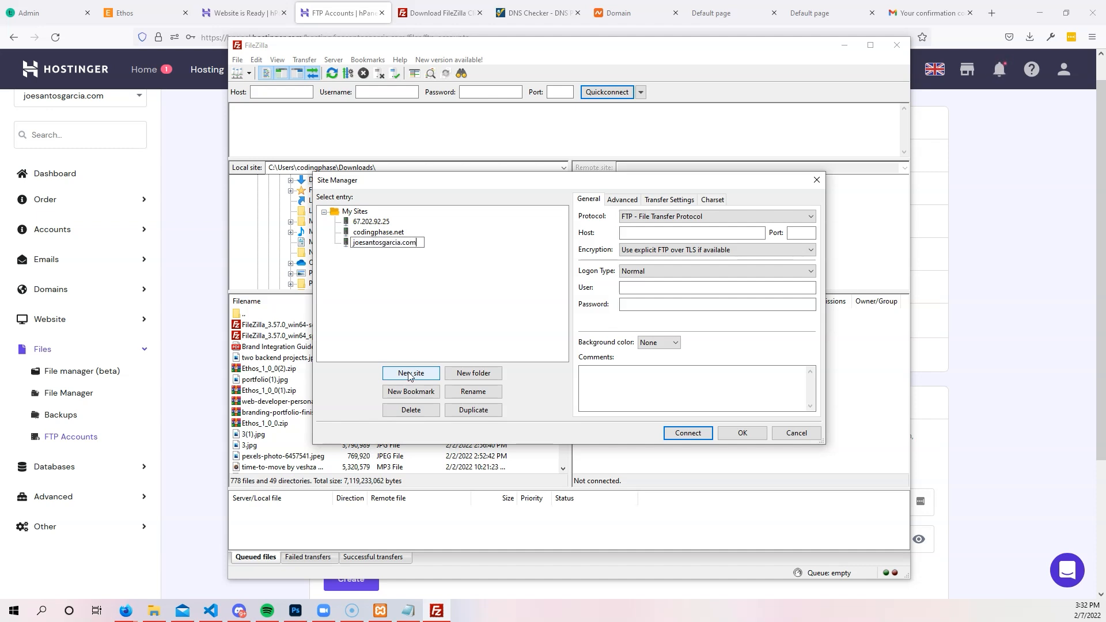
click(665, 235)
Set the site's host to ftp://joesantosgarcia.com and port 21, keeping the default encryption.
click(1000, 237)
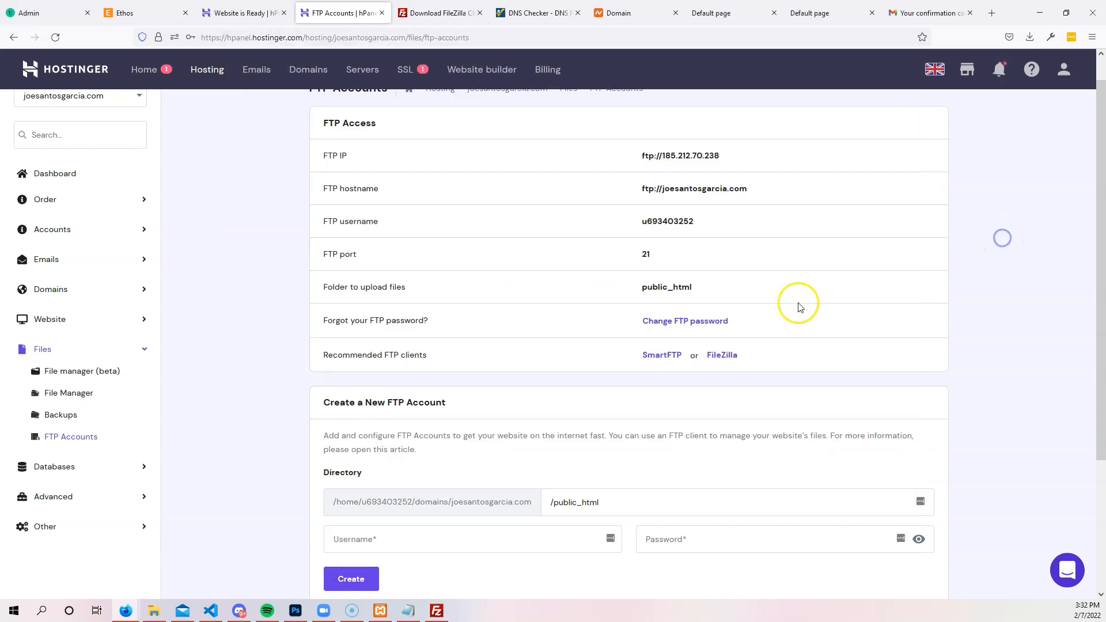
scroll(625, 345, up, 1)
drag(766, 222, 638, 220)
key(ctrl+c)
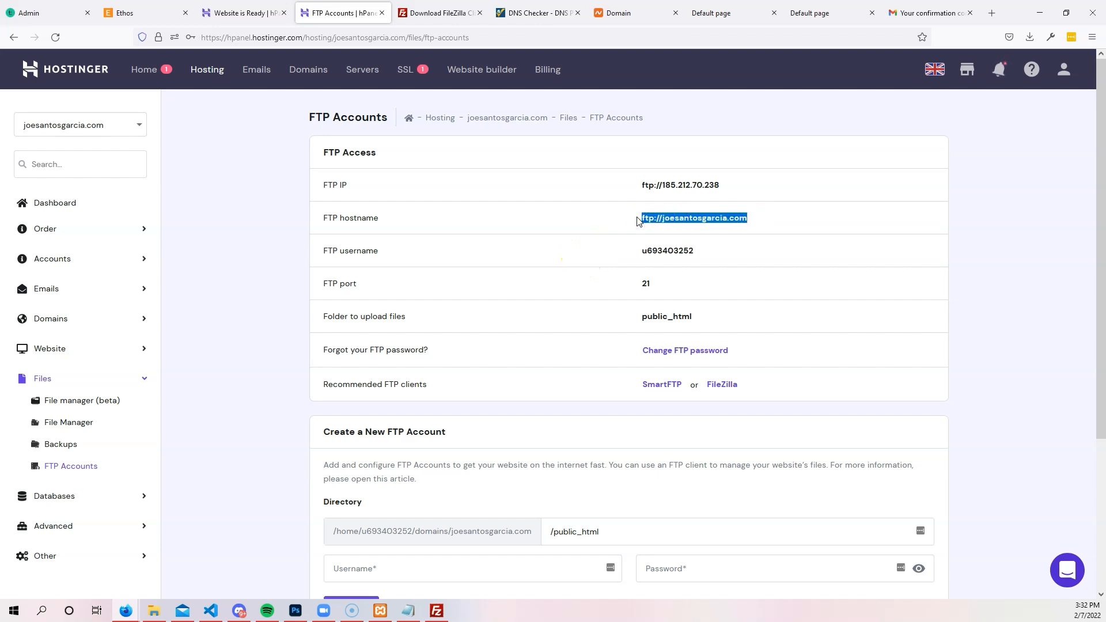
click(437, 611)
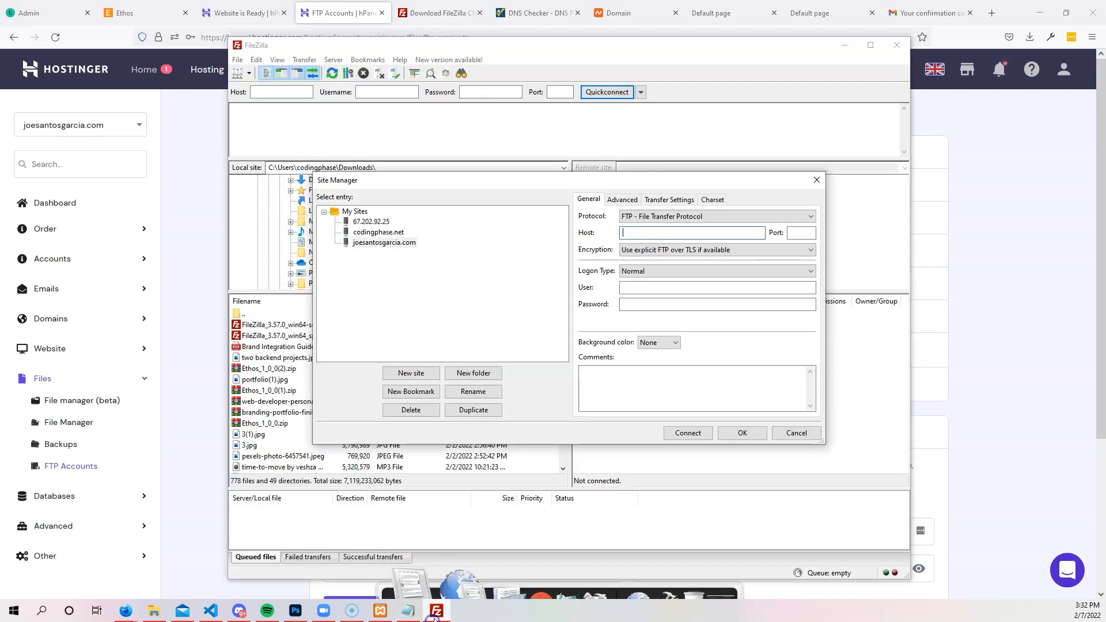
key(ctrl+v)
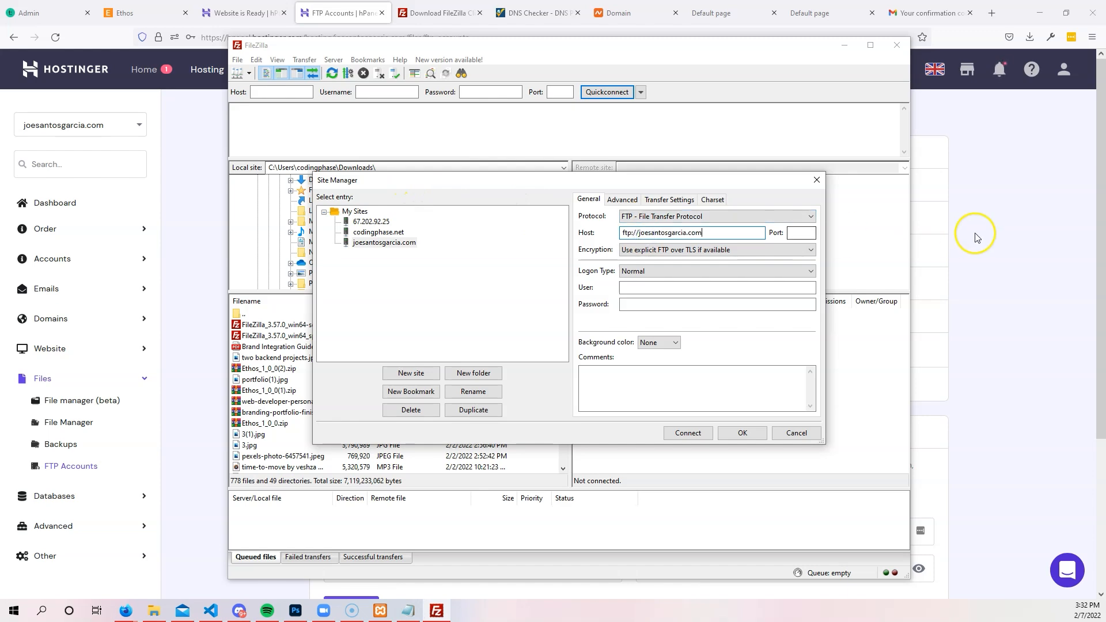
click(976, 237)
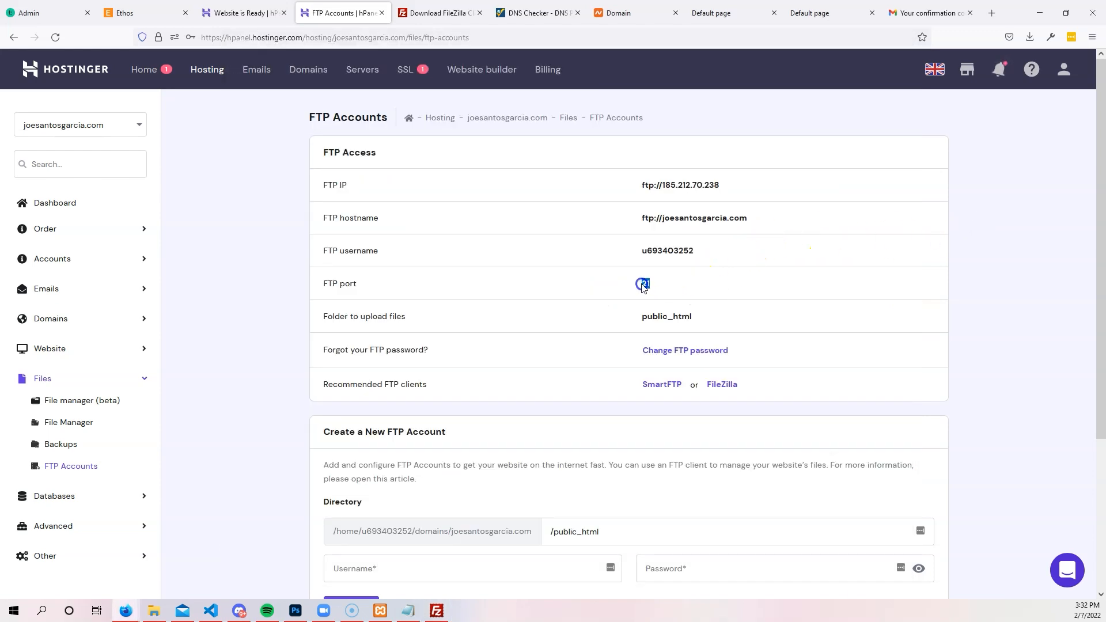
click(437, 610)
click(795, 233)
text(21)
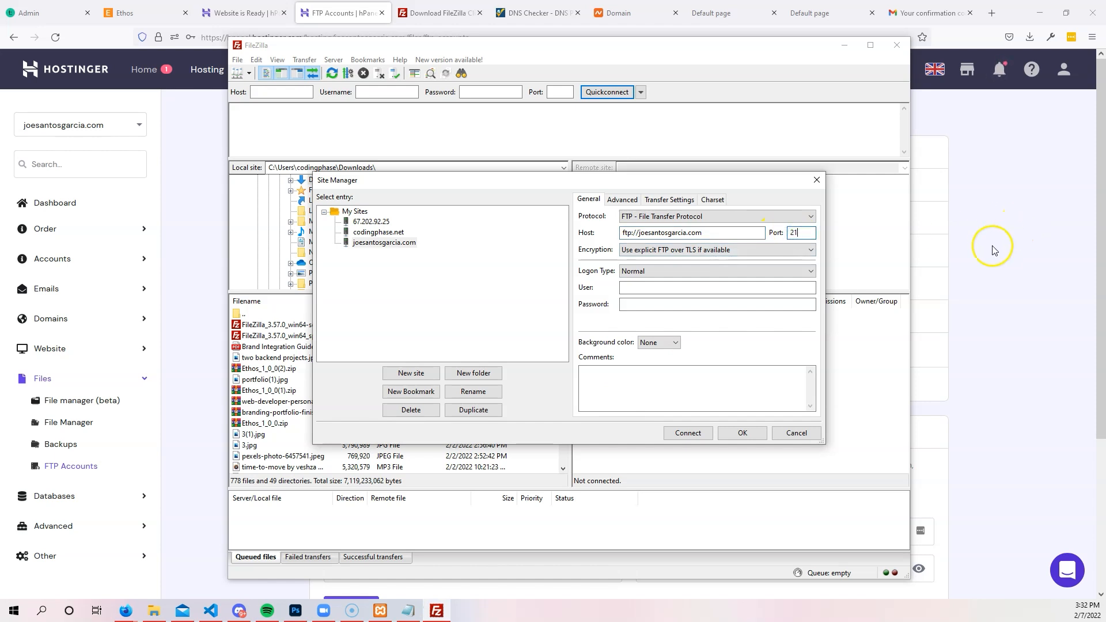
click(750, 251)
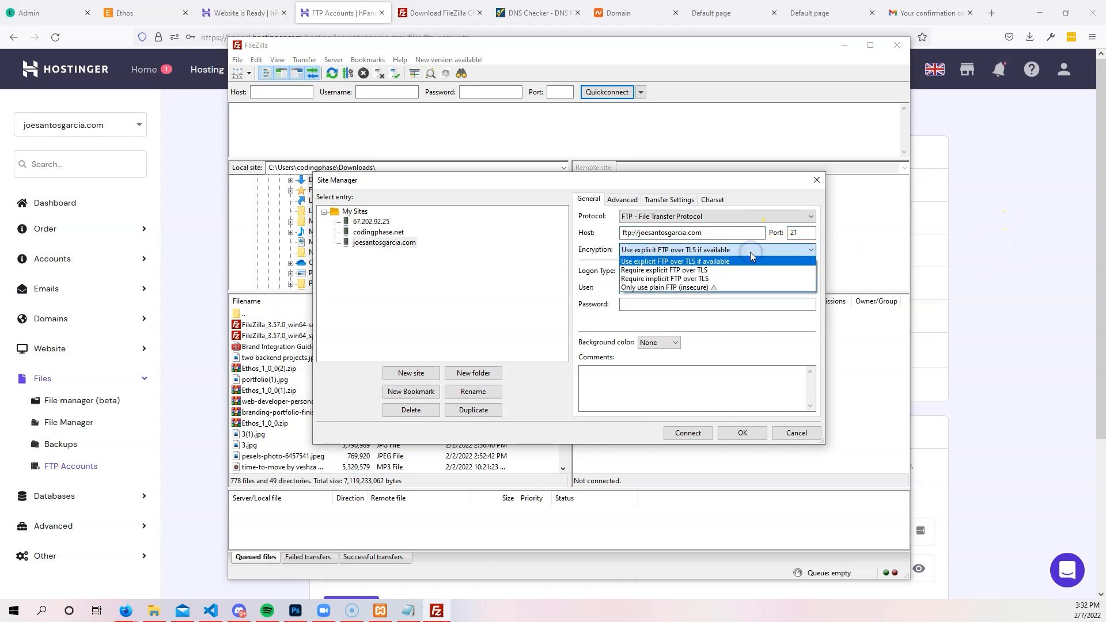
click(751, 253)
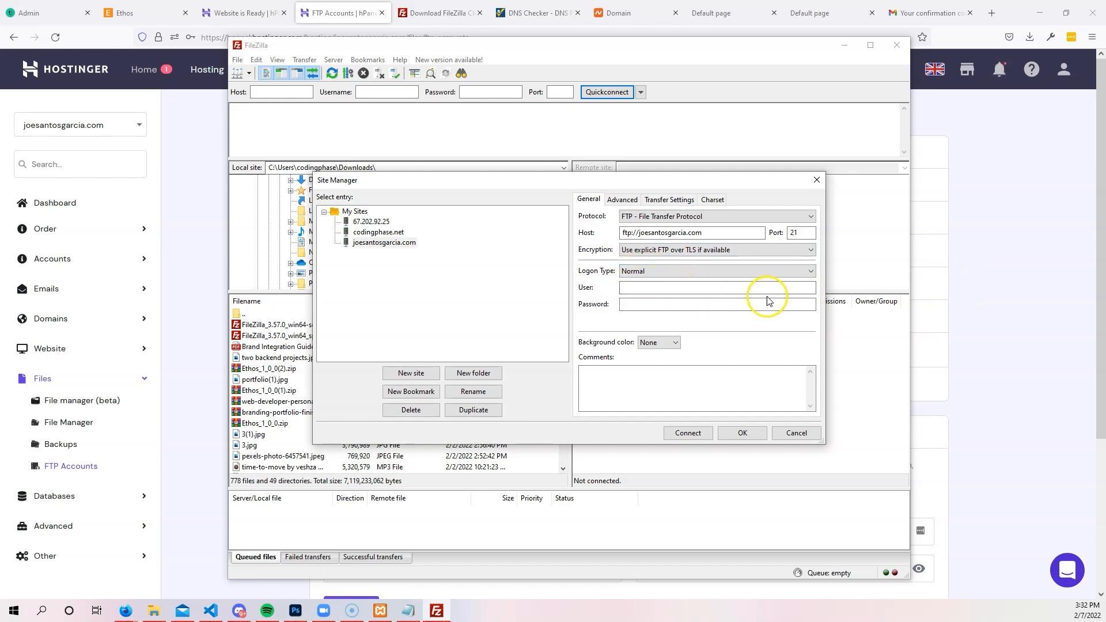
Paste the Hostinger FTP username and password into the site and save it.
click(1019, 247)
scroll(922, 283, down, 3)
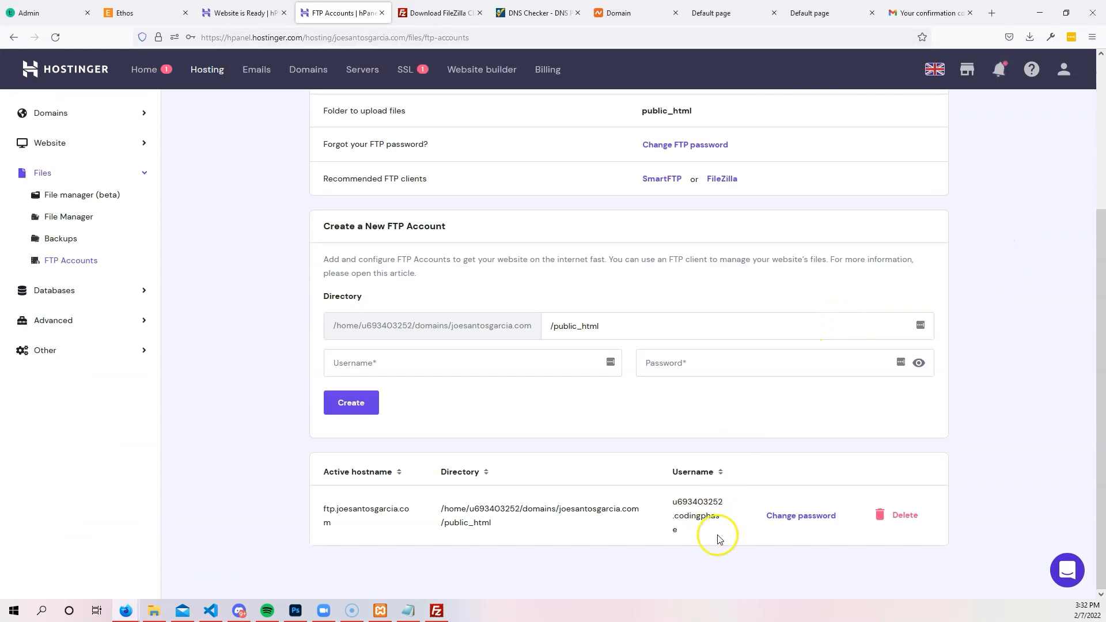
drag(693, 535, 667, 498)
key(ctrl+c)
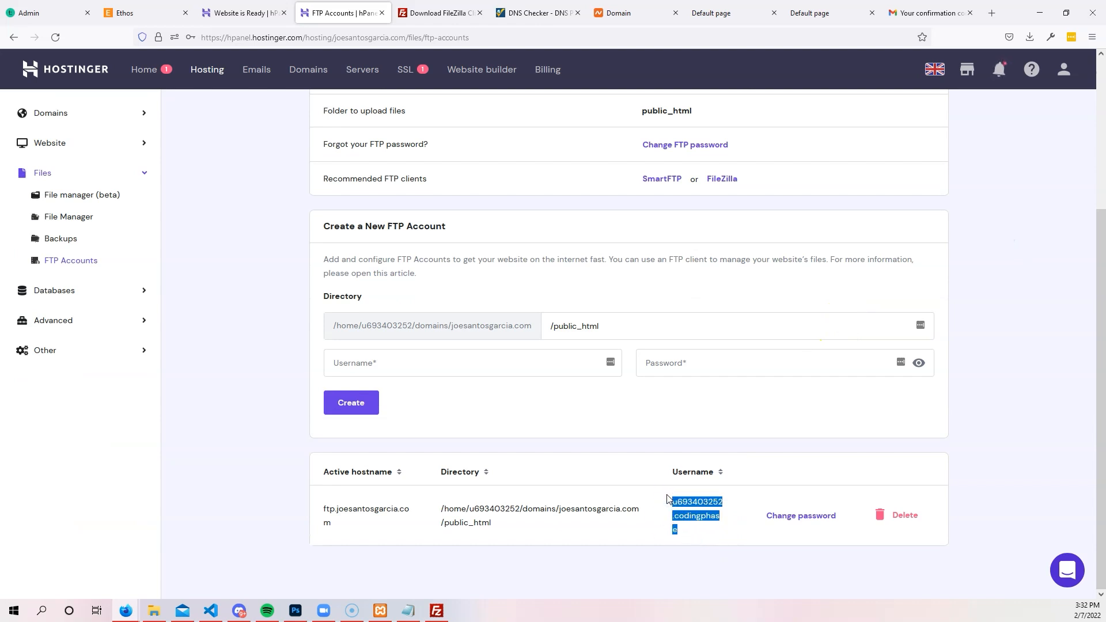
click(437, 609)
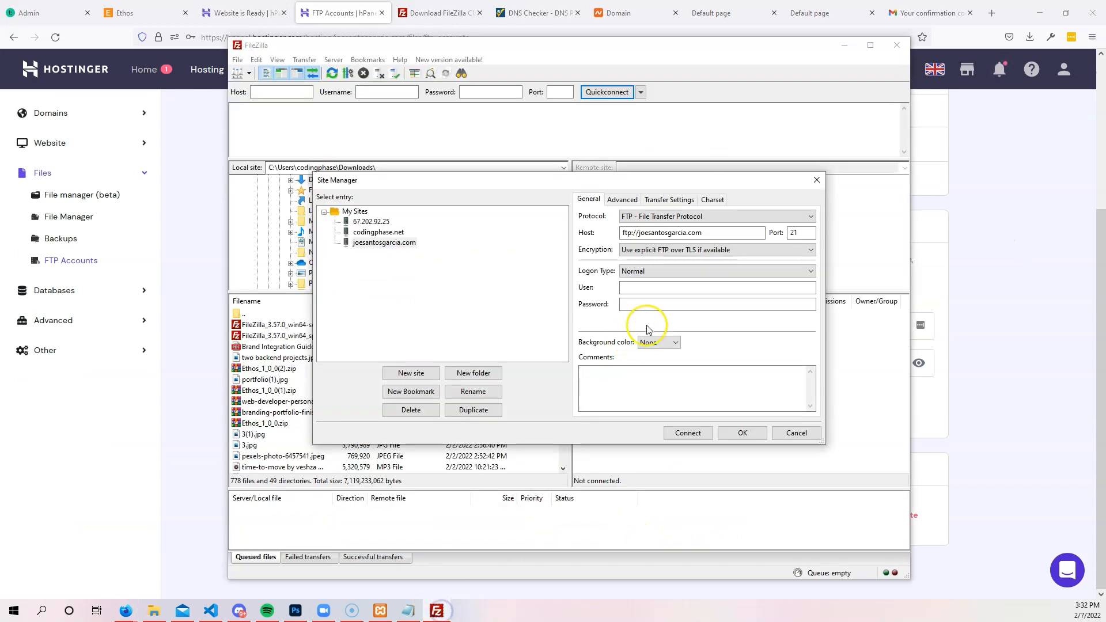
click(646, 288)
key(ctrl+v)
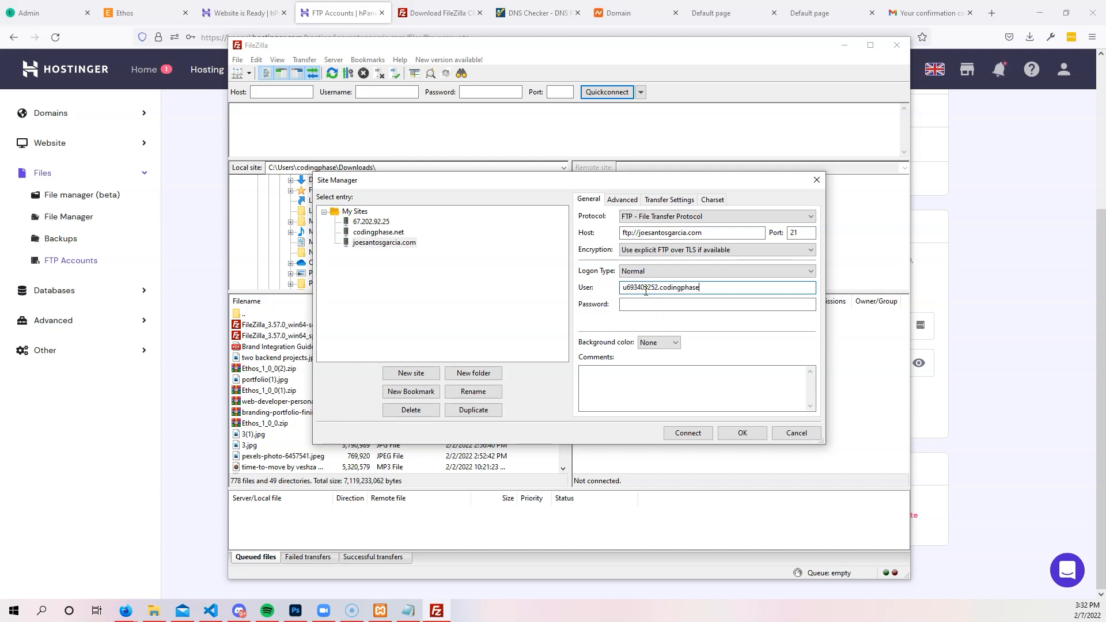
key(alt+Tab)
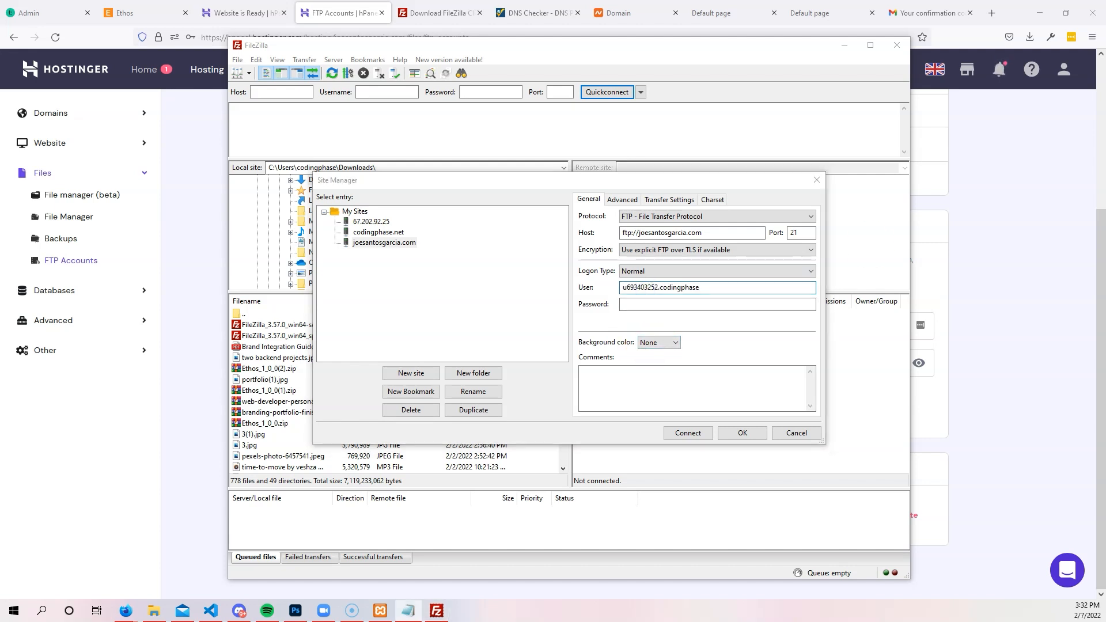
click(768, 301)
key(ctrl+v)
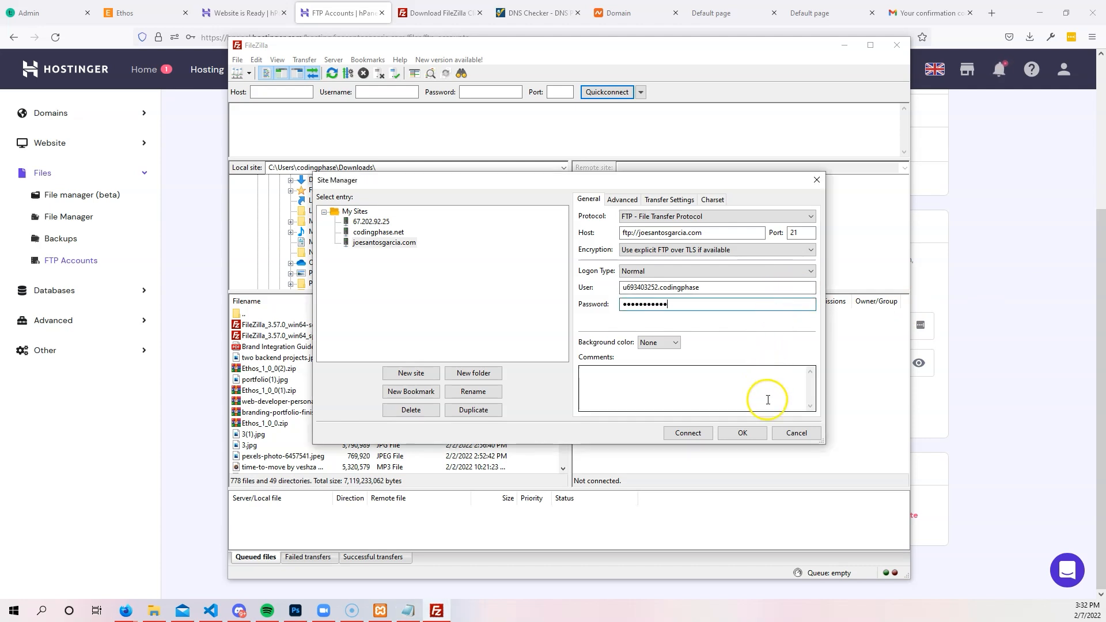
click(759, 436)
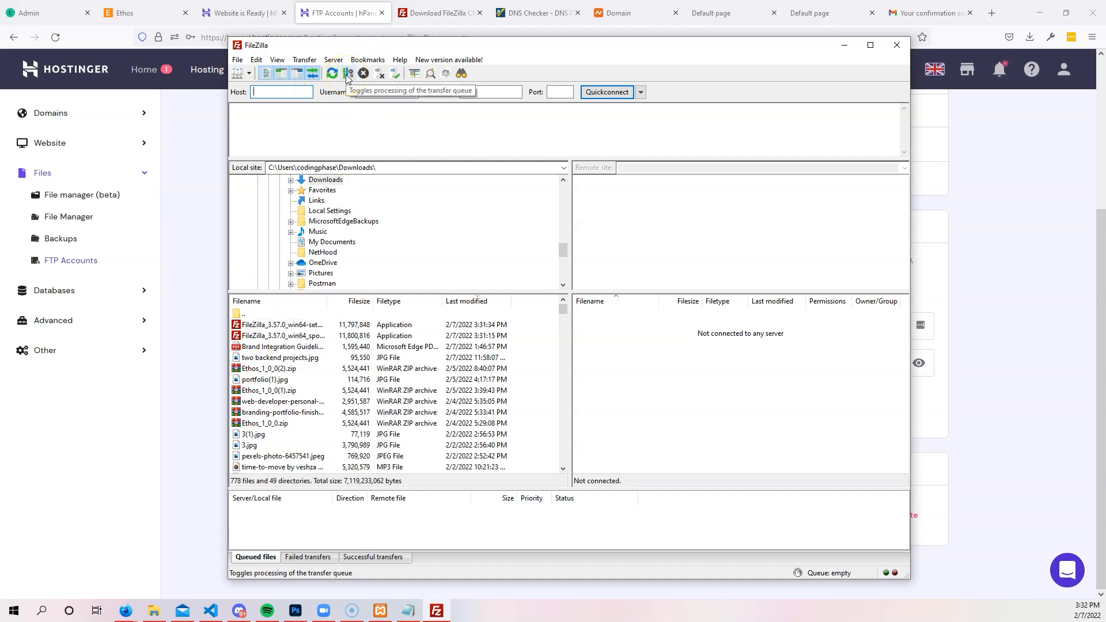
Connect to the saved joesantosgarcia.com site, always trusting its server certificate.
click(238, 61)
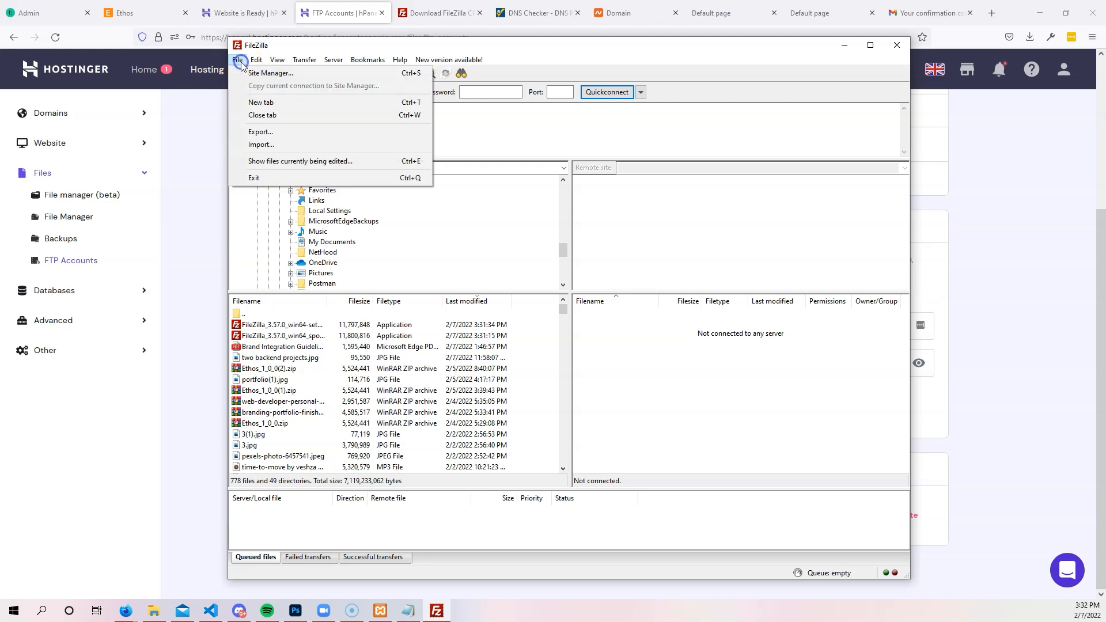
click(252, 74)
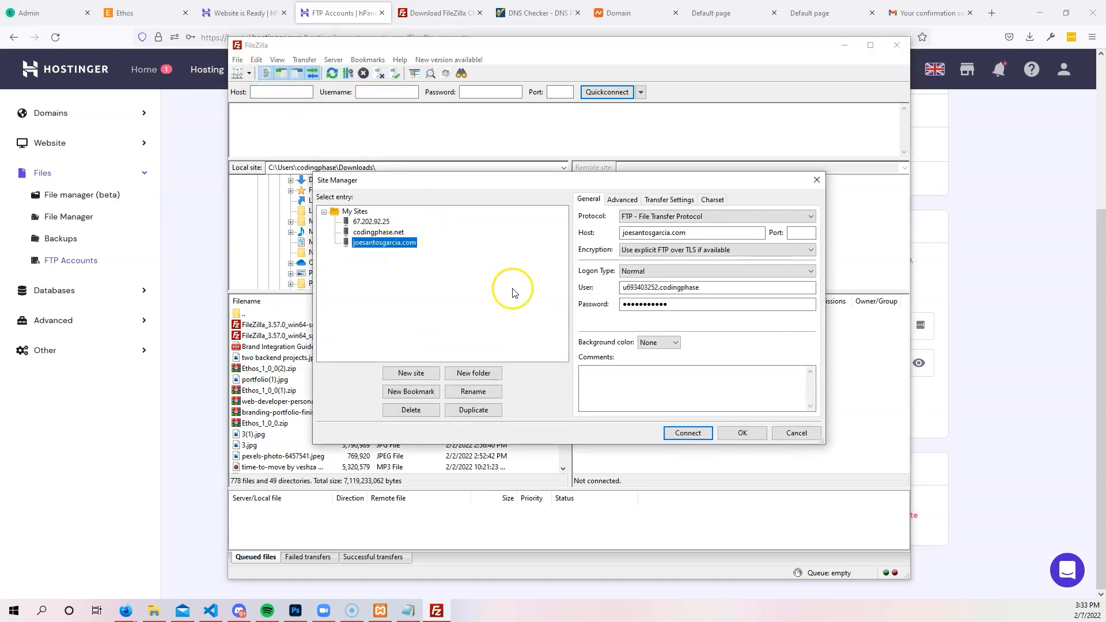
click(685, 436)
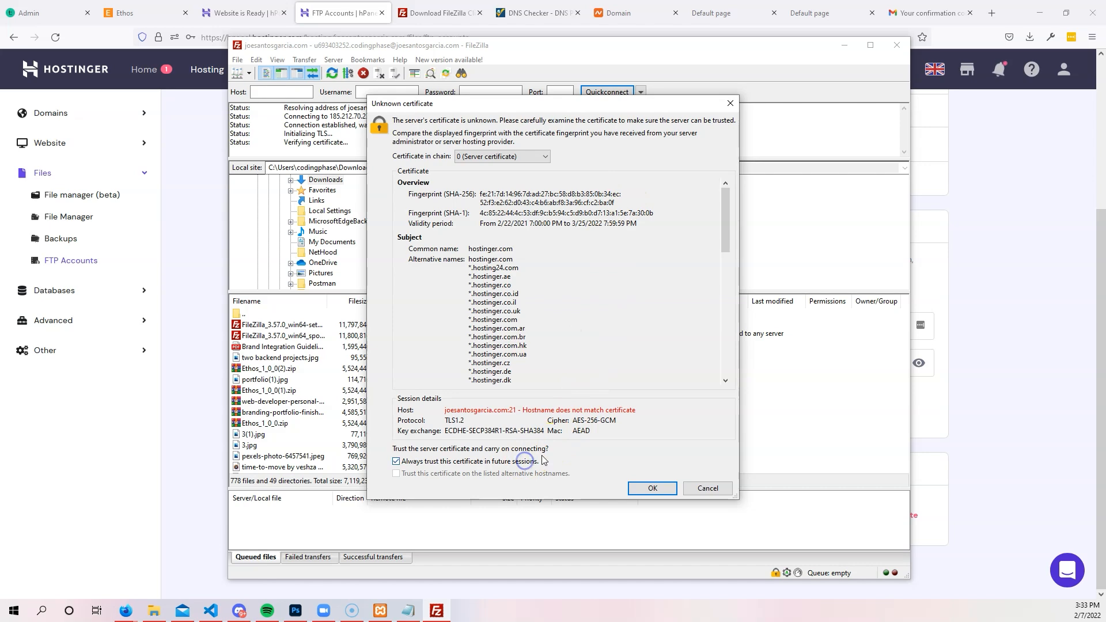
click(652, 488)
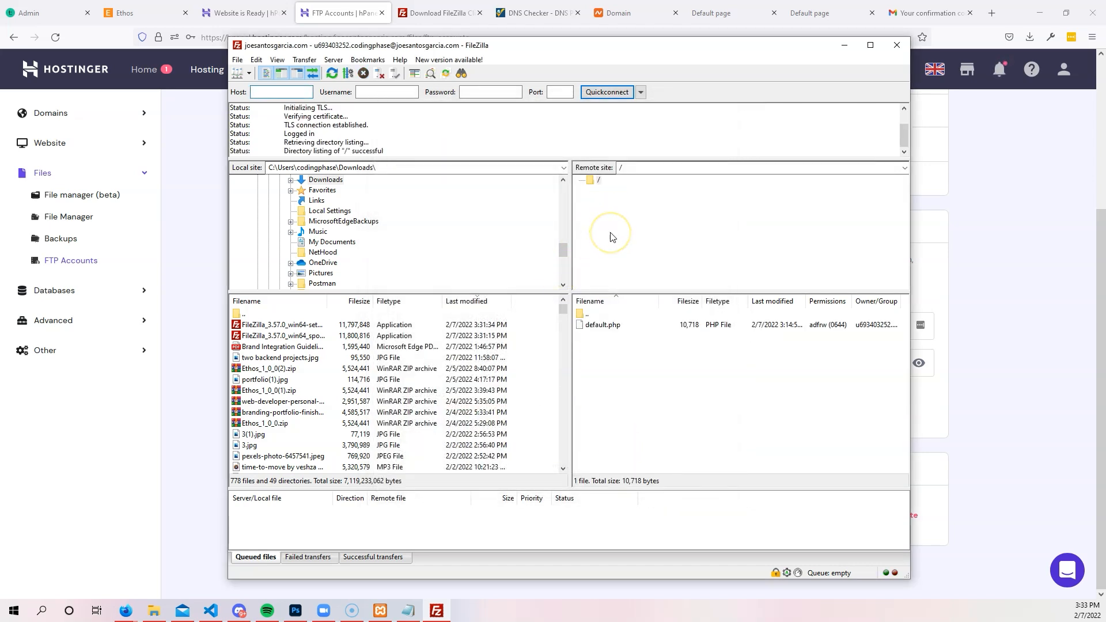
Try moving up on the server, then select default.php in the remote root.
double_click(607, 316)
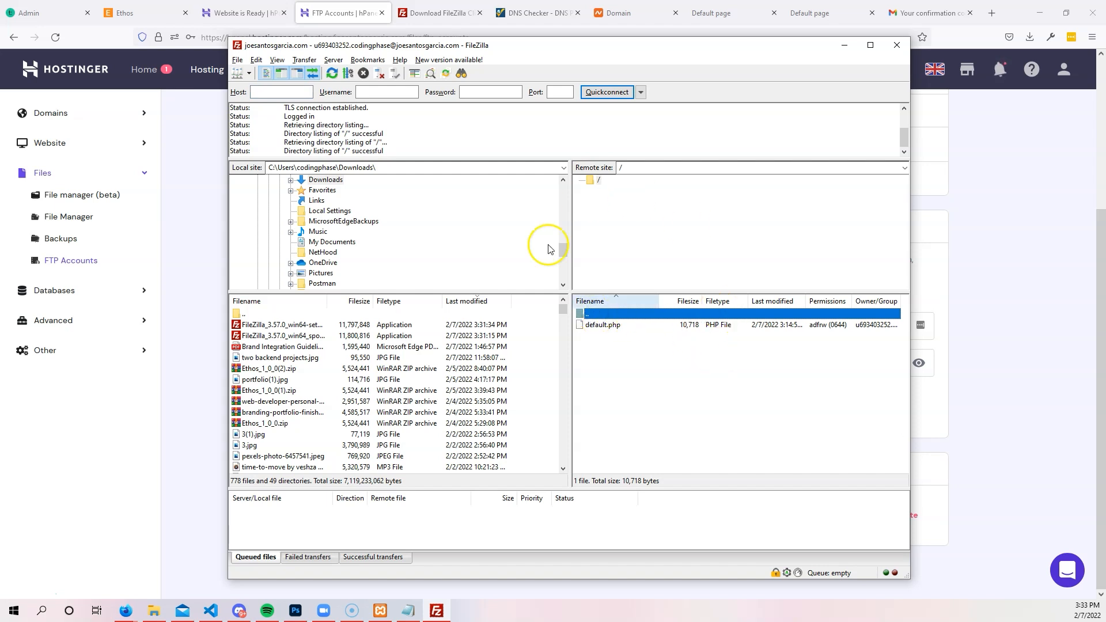
click(638, 353)
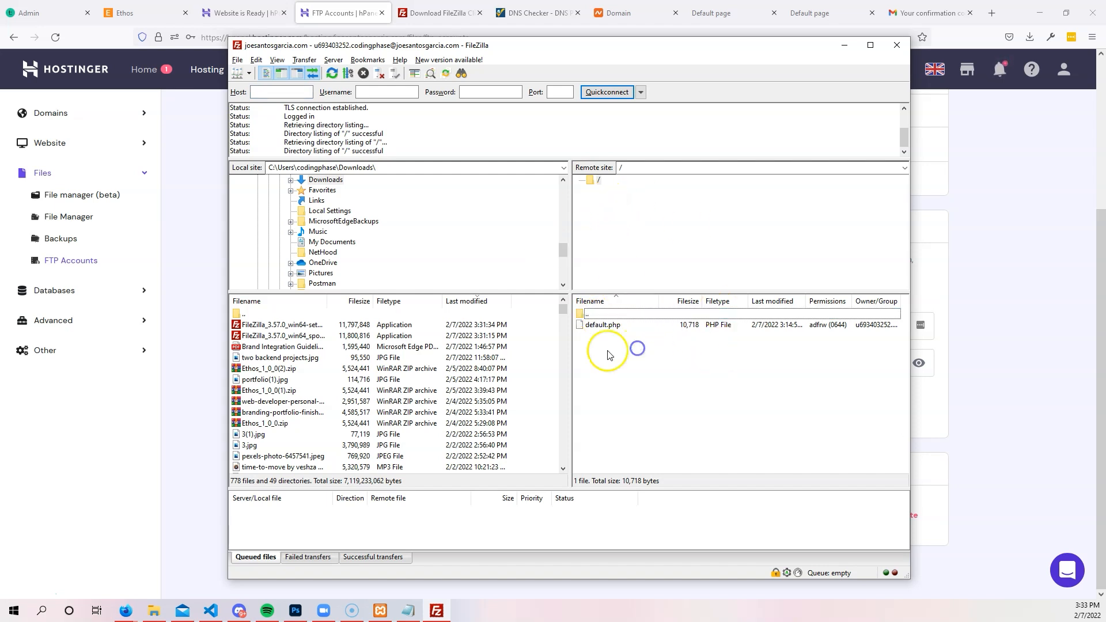
click(605, 326)
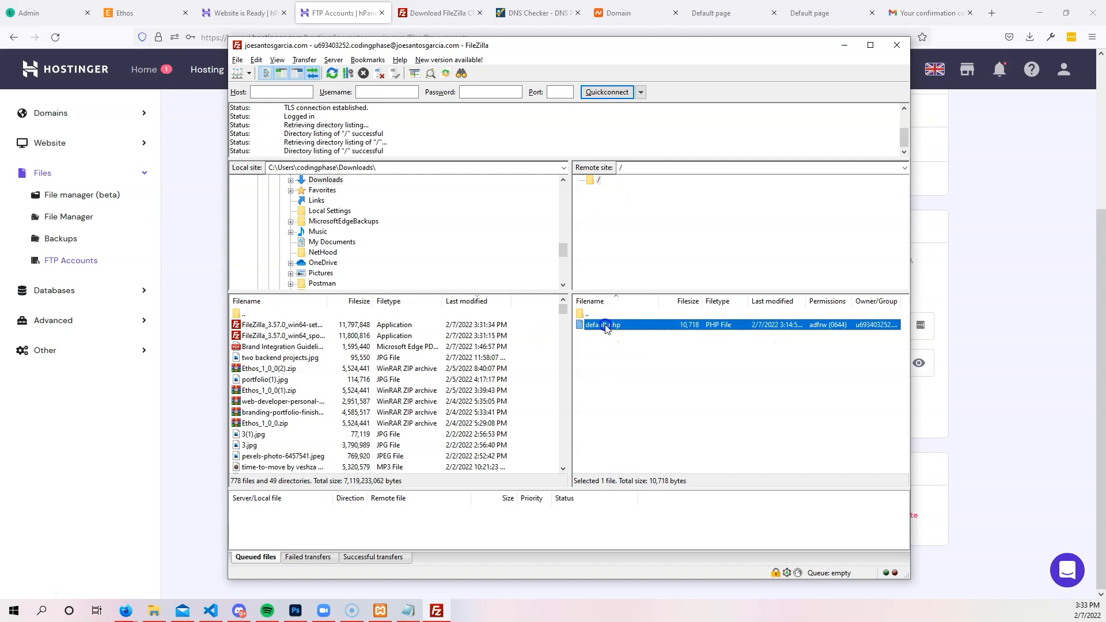
Navigate the local pane up from the home folder to the C: drive.
click(249, 314)
double_click(249, 314)
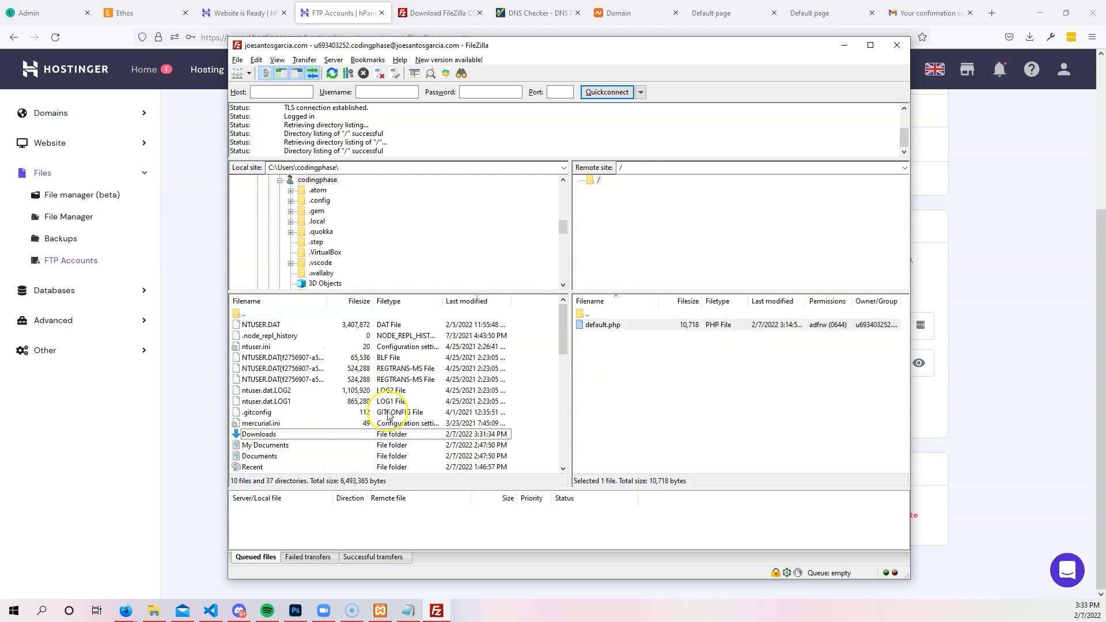
scroll(398, 230, up, 6)
scroll(345, 242, up, 2)
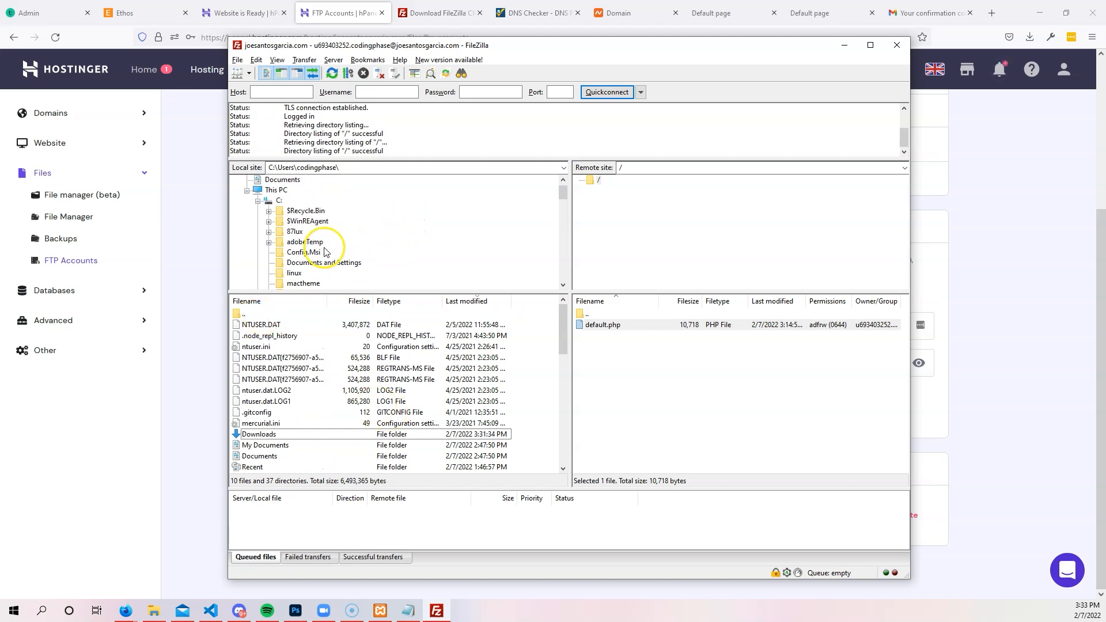
scroll(291, 230, up, 3)
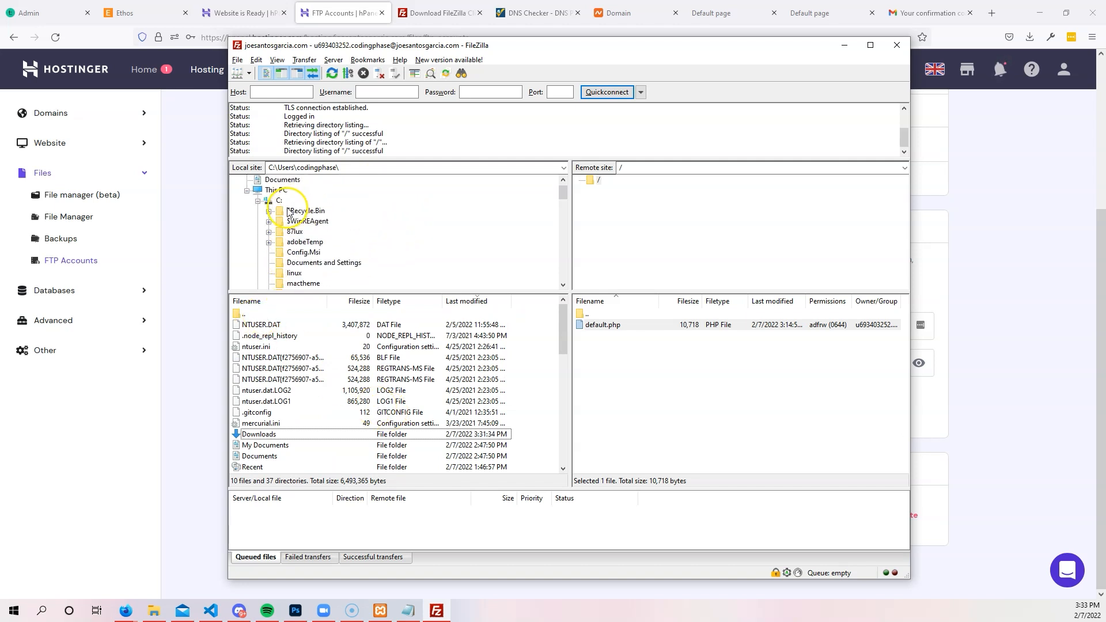
click(257, 210)
click(259, 211)
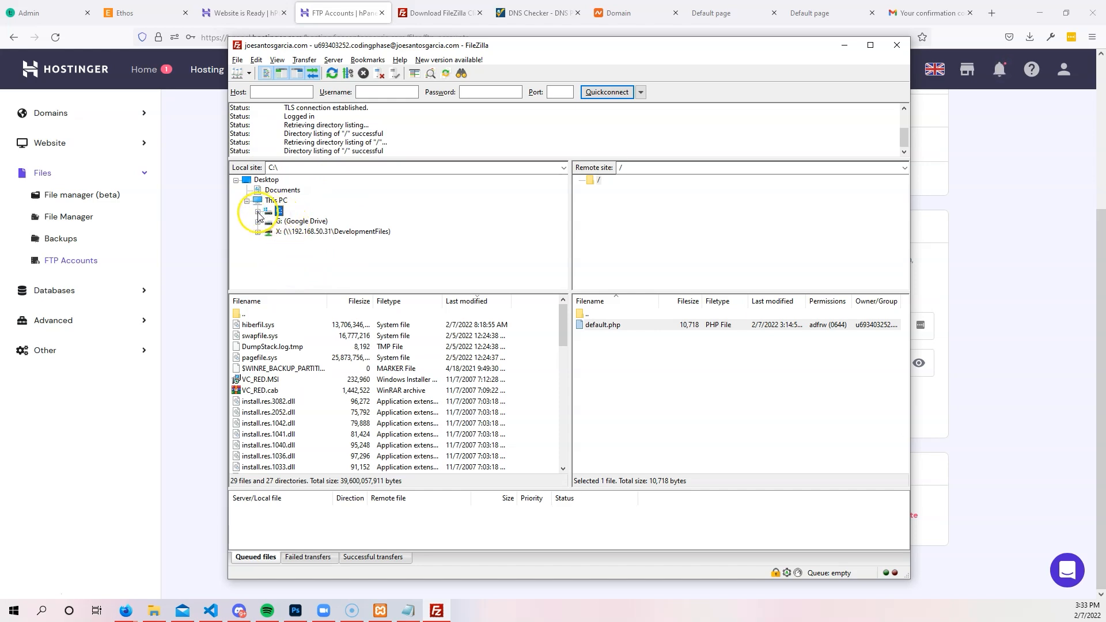
Sort the C: drive's local file list by filename in reverse order.
scroll(407, 358, down, 9)
scroll(357, 363, down, 4)
scroll(279, 358, up, 2)
scroll(277, 362, down, 2)
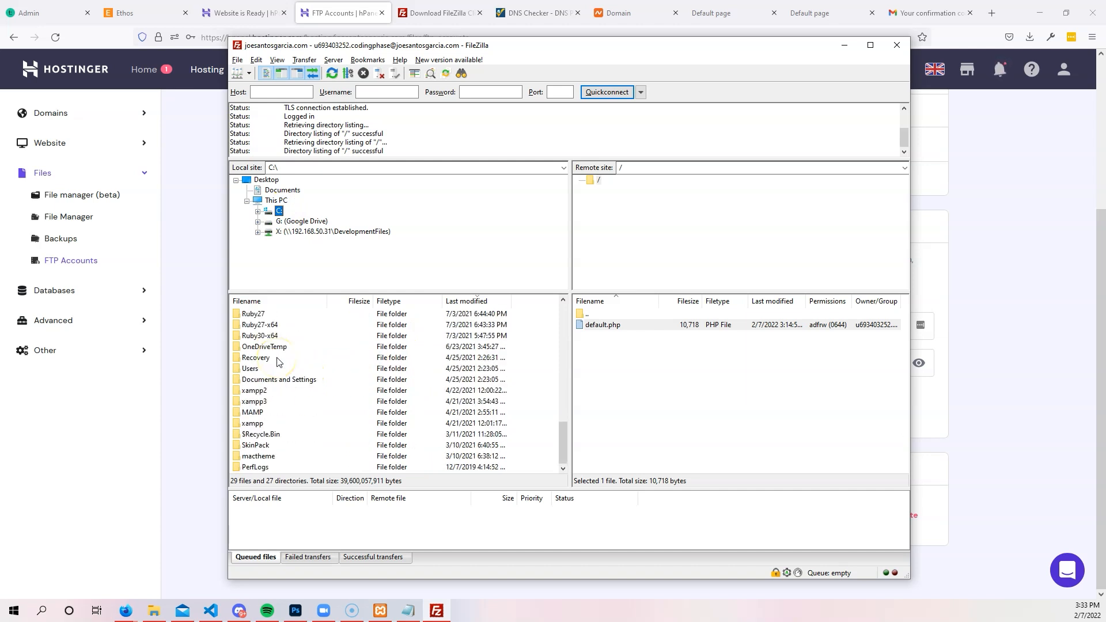
scroll(270, 425, up, 1)
scroll(269, 423, down, 1)
scroll(270, 361, up, 2)
scroll(276, 352, up, 1)
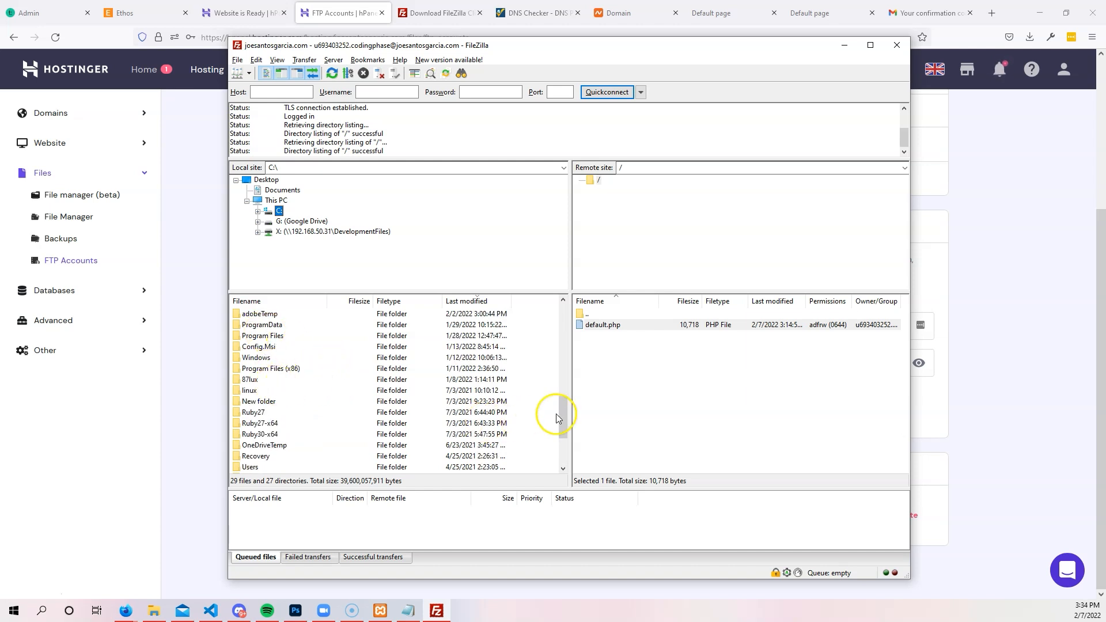
drag(558, 420, 559, 422)
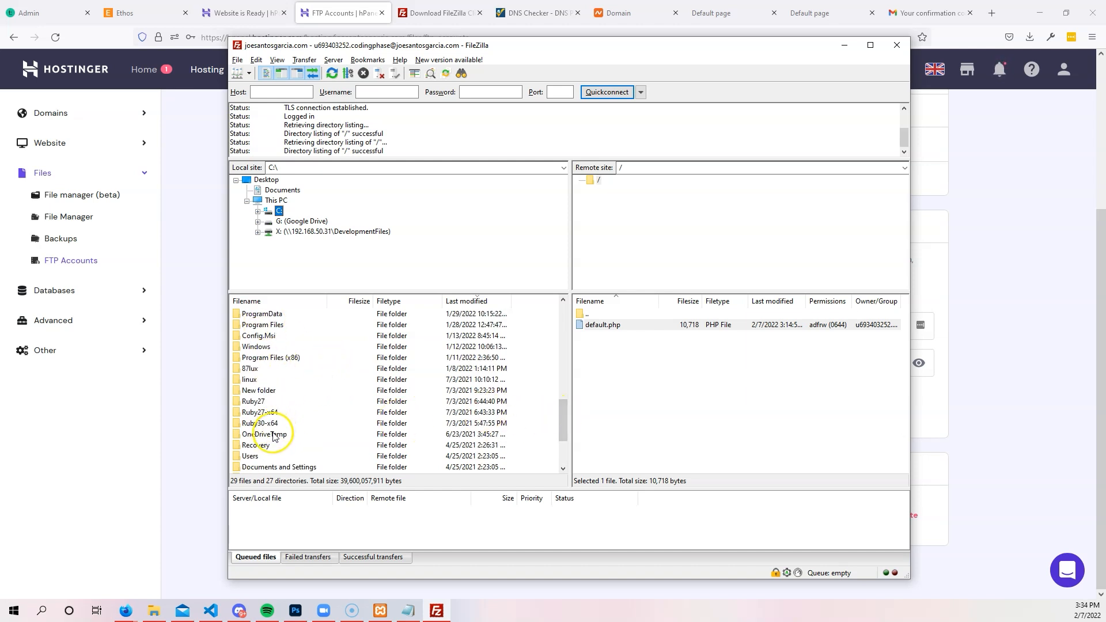
drag(563, 420, 563, 405)
click(281, 357)
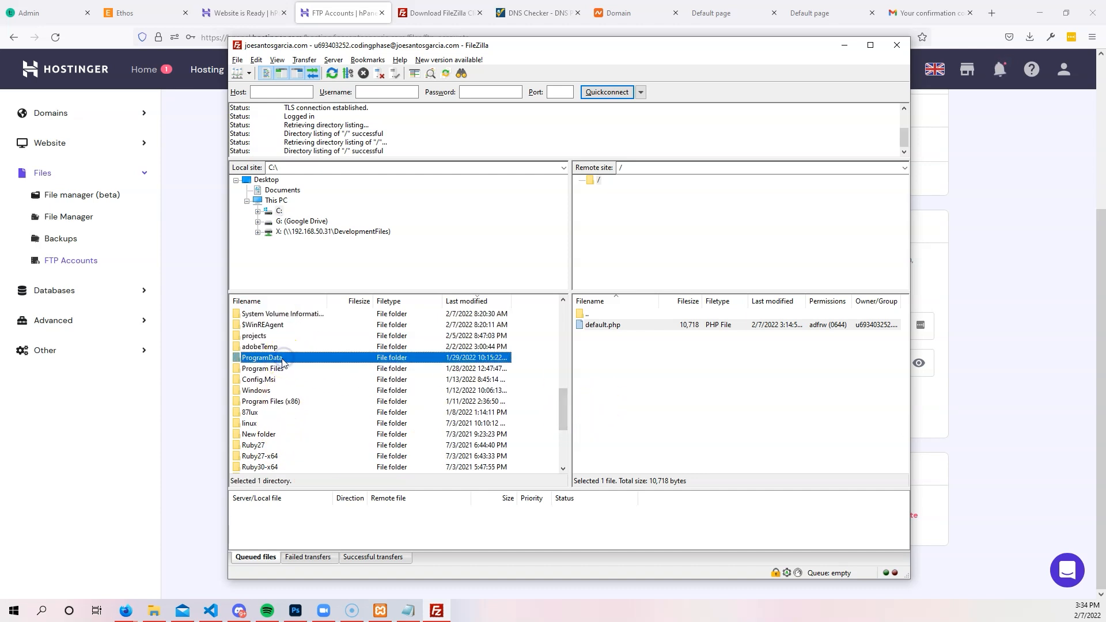
click(288, 302)
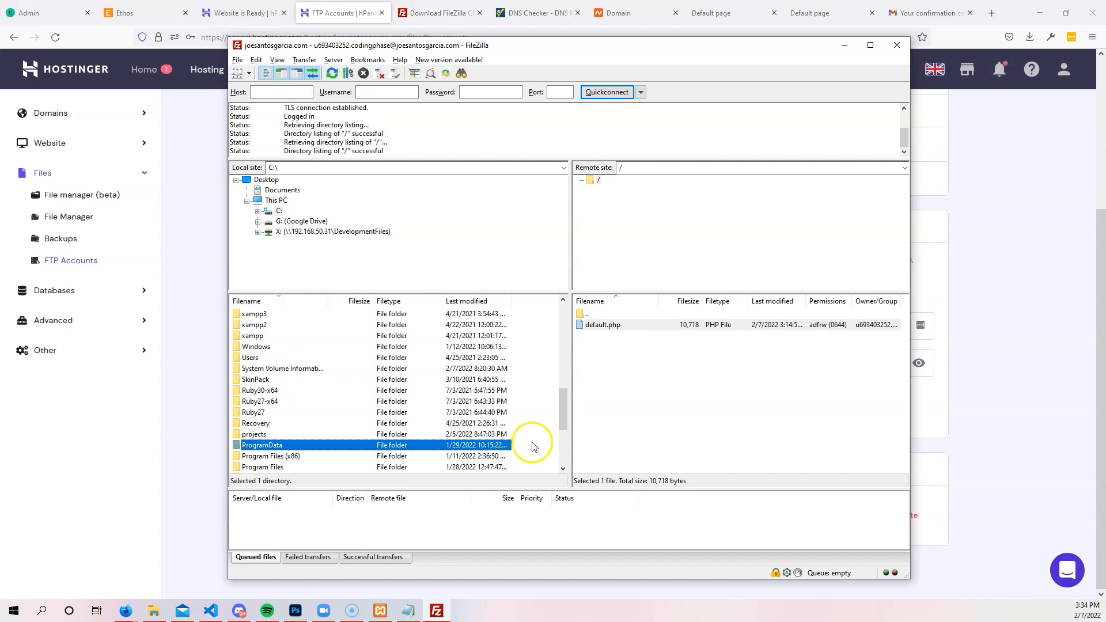
drag(563, 403, 562, 431)
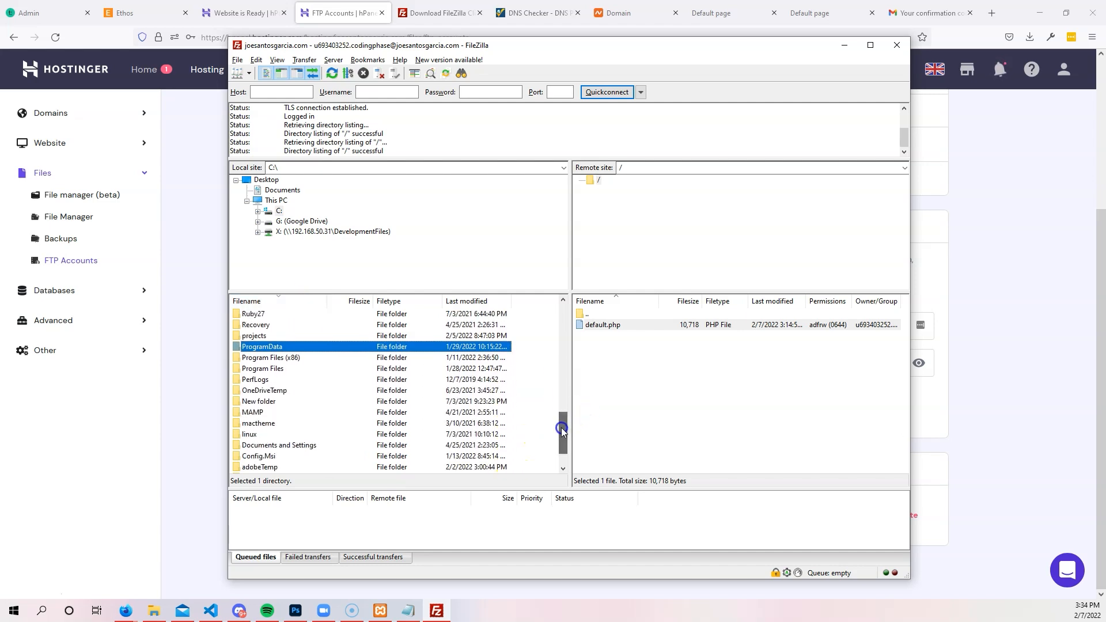
Open C:\projects\, showing its 12 files and 49 folders including php-portfolio.
click(283, 403)
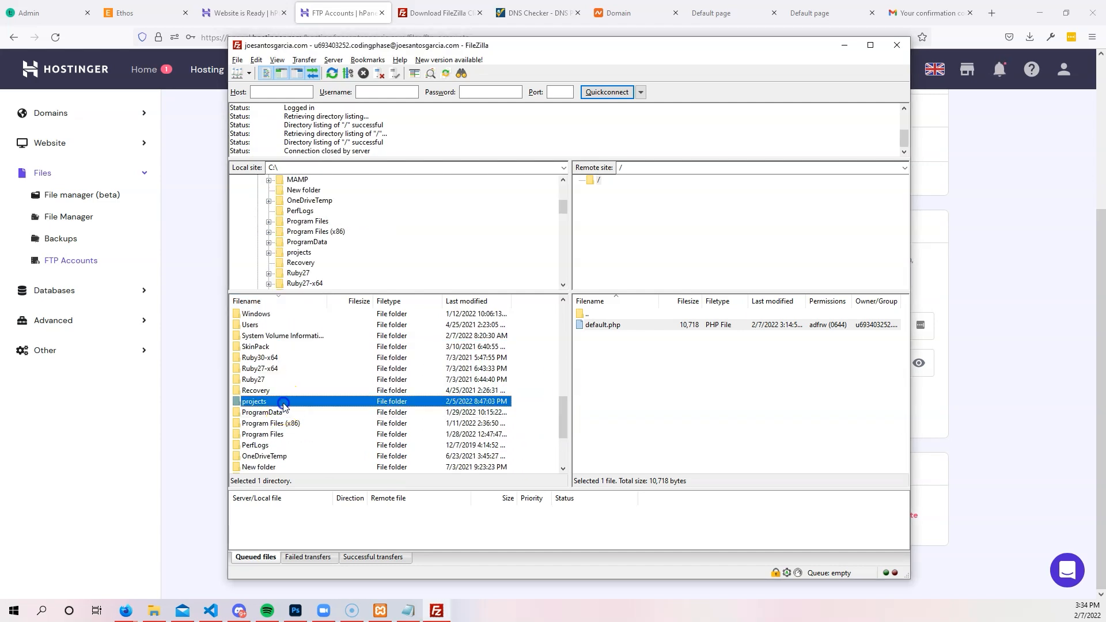
double_click(283, 404)
scroll(365, 370, down, 15)
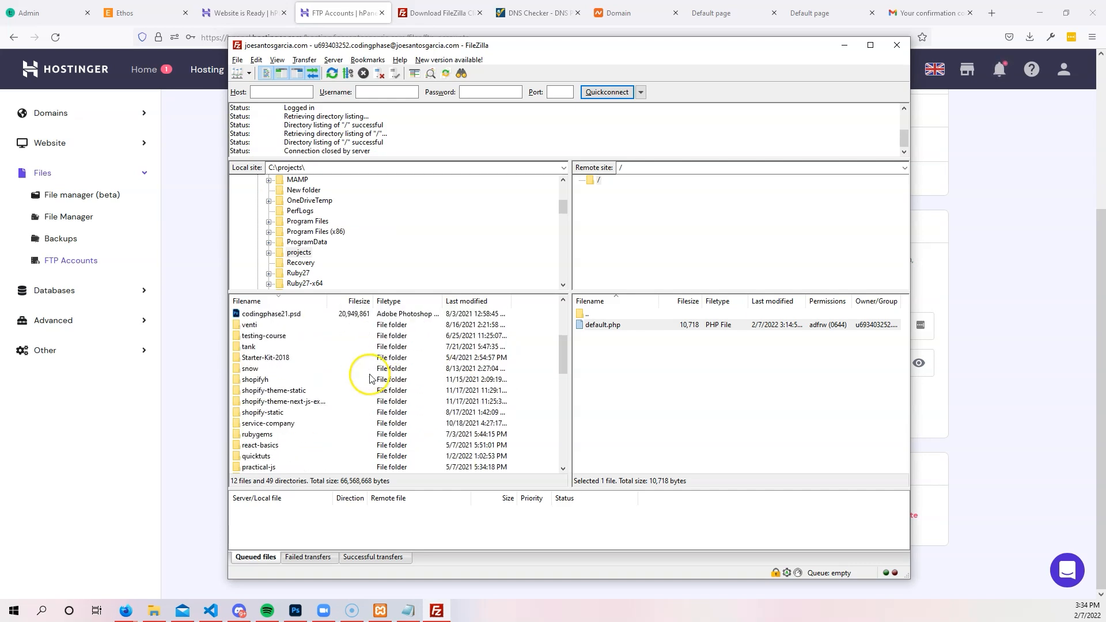
scroll(317, 380, up, 7)
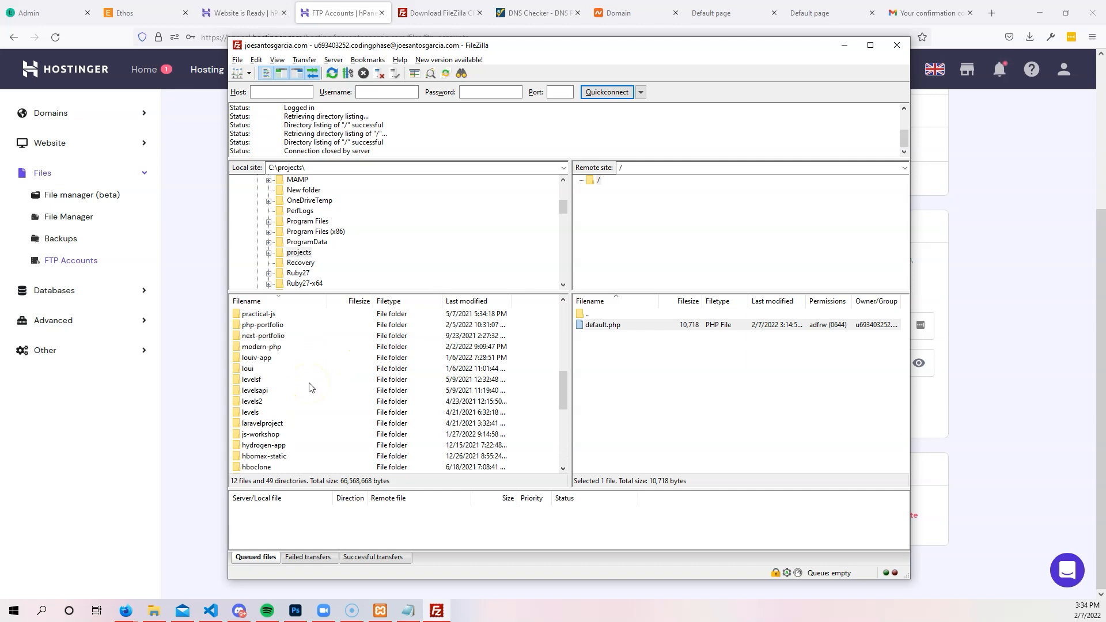
Upload all php-portfolio files and folders to the server root (61 transfers), then return to Firefox.
double_click(263, 327)
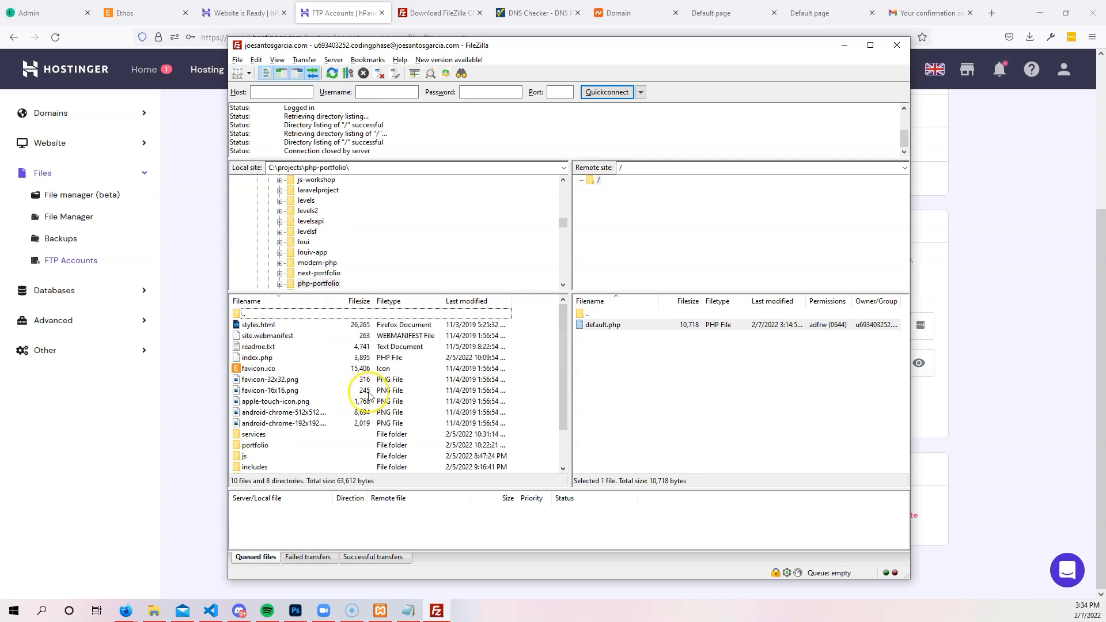
click(257, 326)
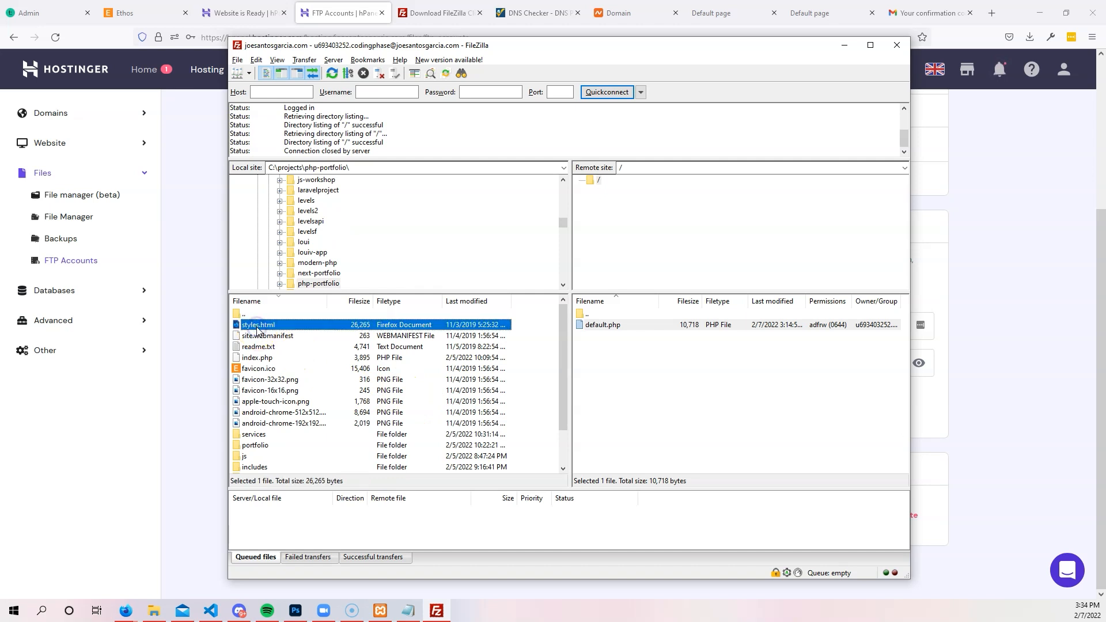
scroll(260, 345, down, 2)
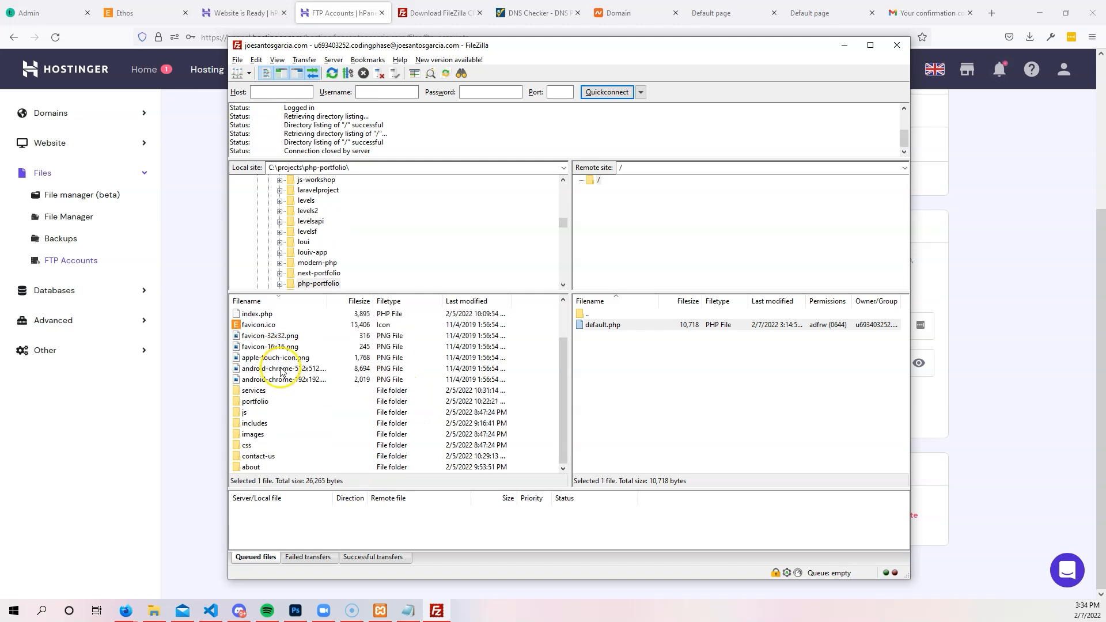
shift+click(254, 471)
drag(316, 438, 662, 411)
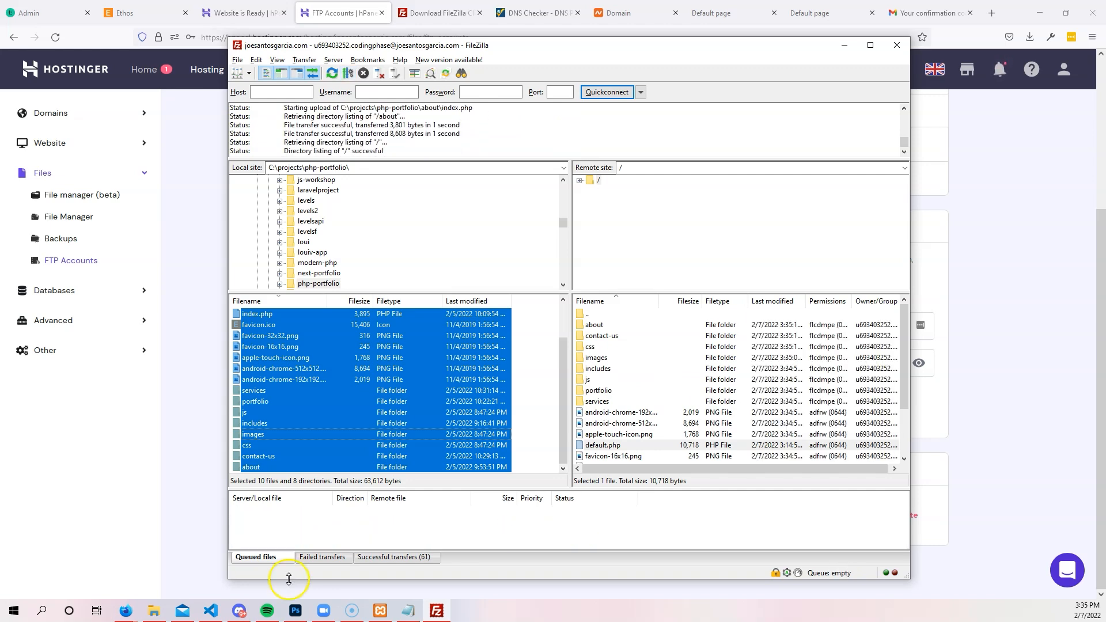
scroll(684, 348, down, 2)
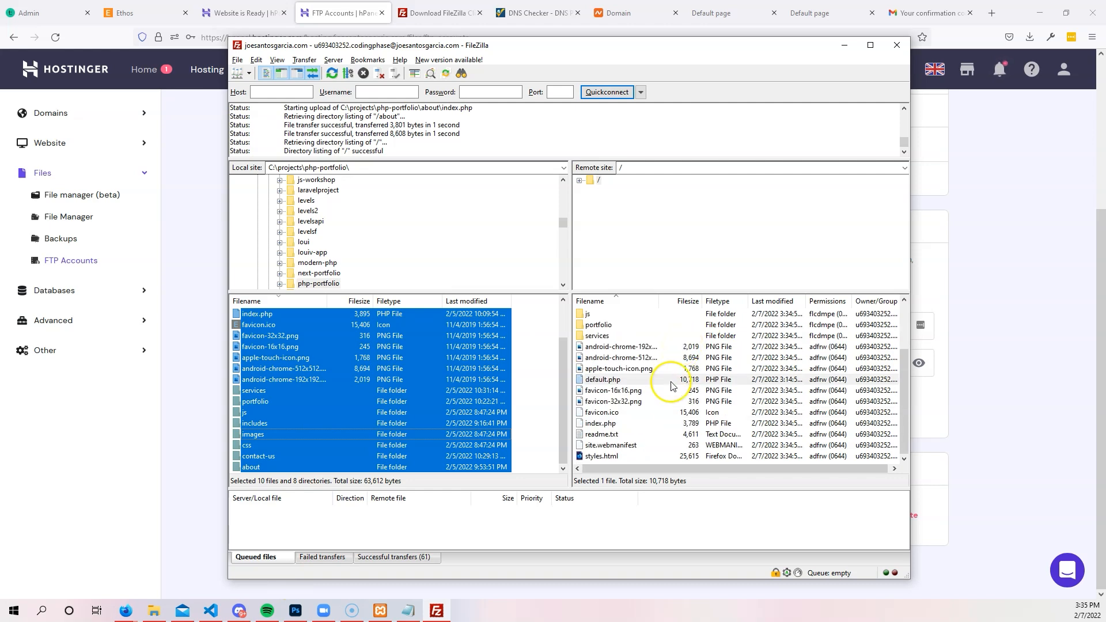
scroll(672, 386, up, 2)
scroll(671, 388, down, 2)
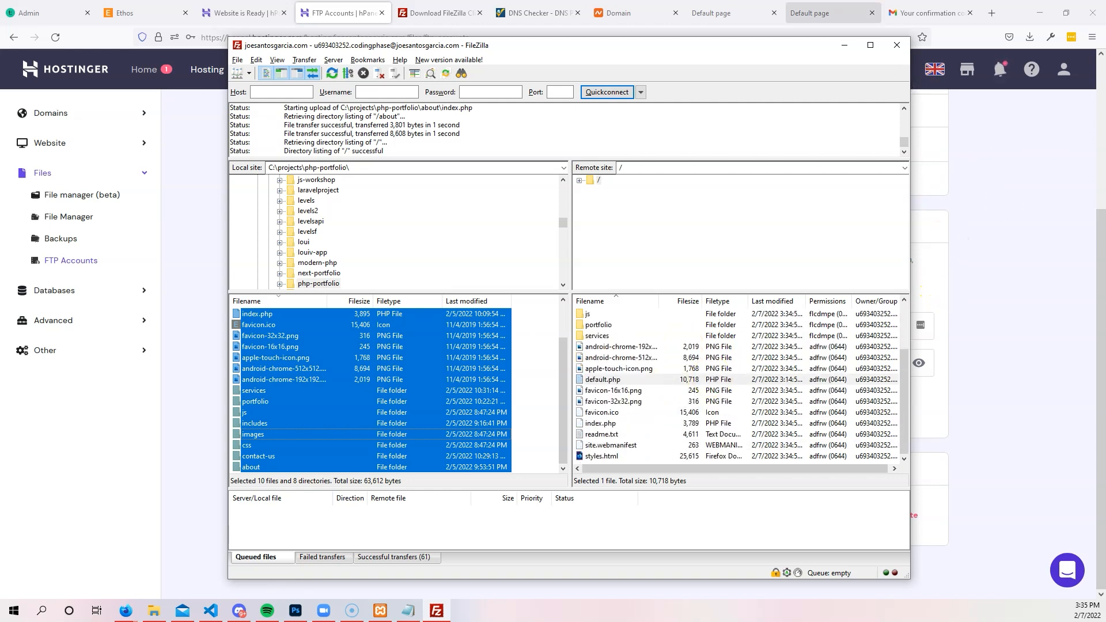
click(829, 13)
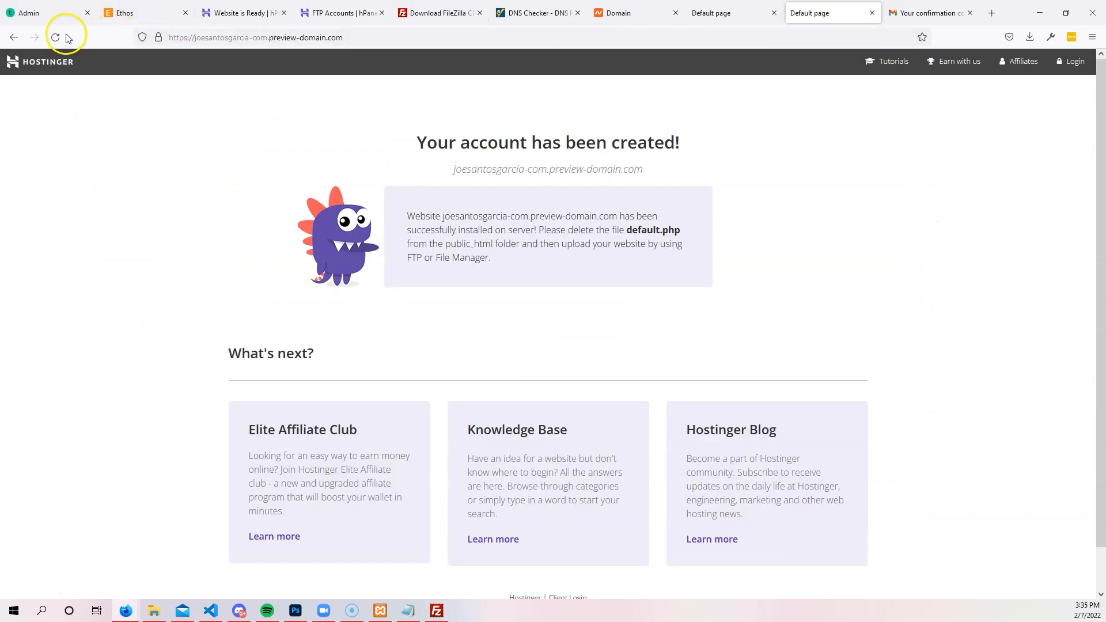
click(277, 37)
Load joesantosgarcia.com in the browser.
text(joesanots)
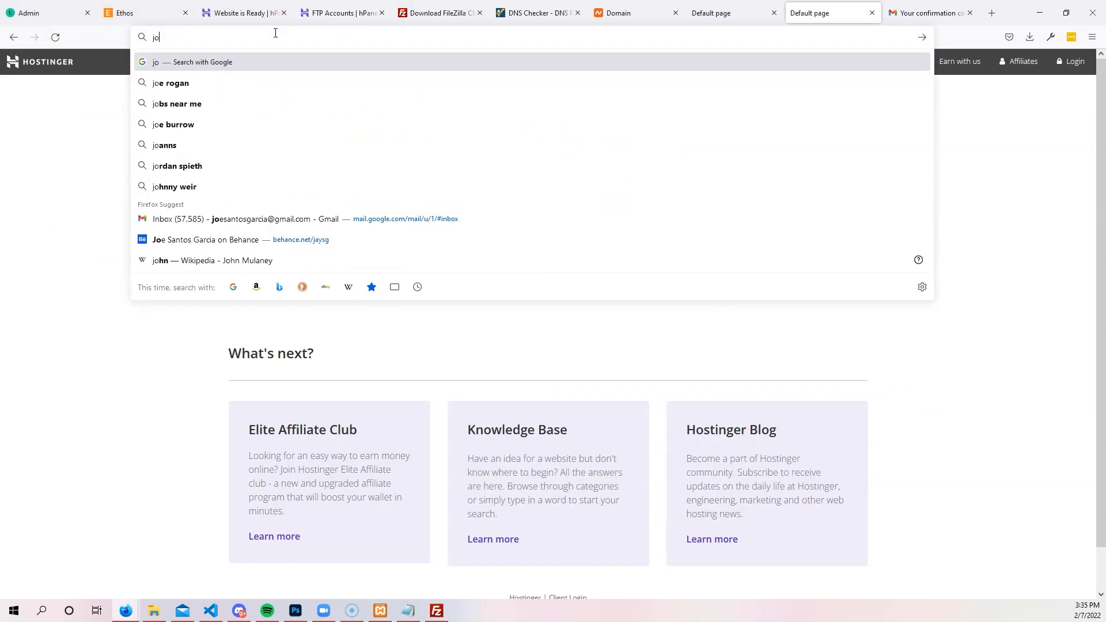
key(BackSpace)
key(BackSpace)
key(BackSpace)
text(tosga)
text(rcia@g)
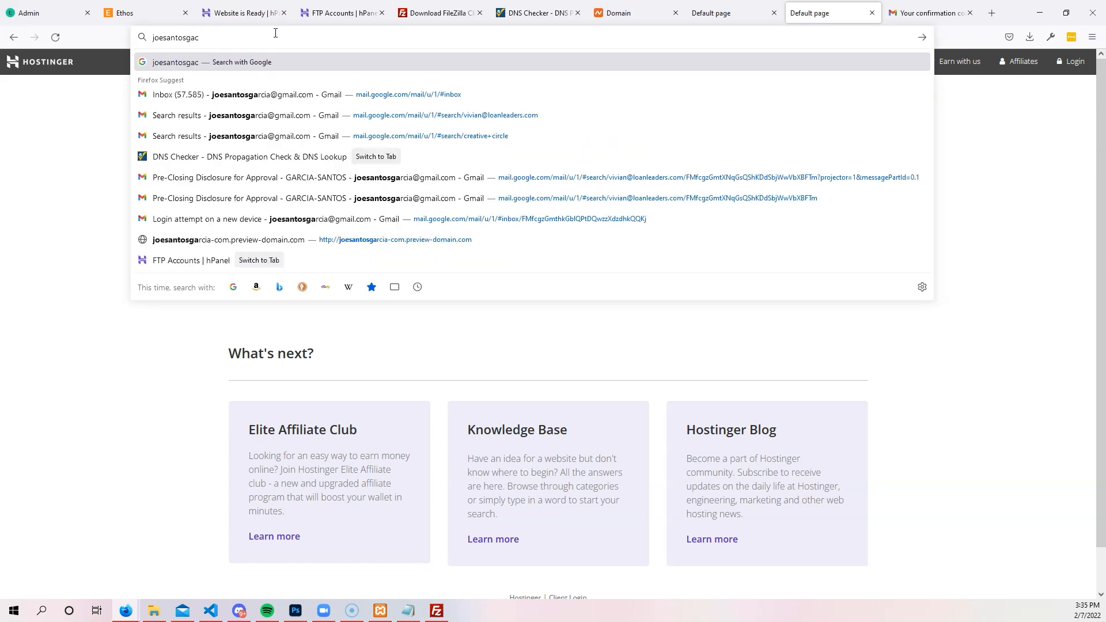
key(BackSpace)
key(BackSpace)
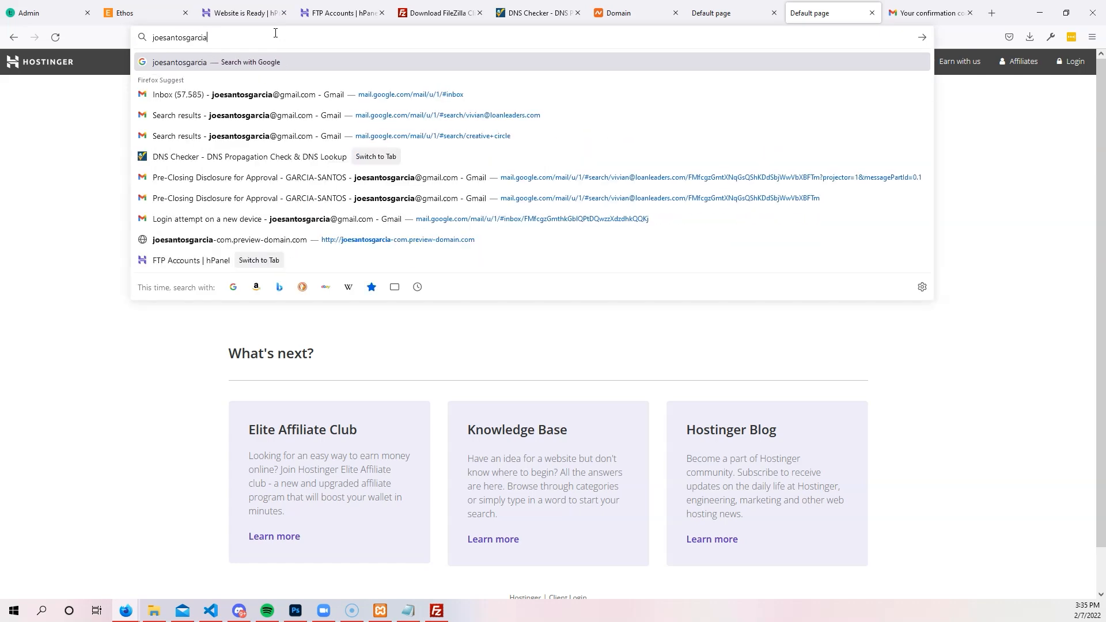
text(.com)
key(Return)
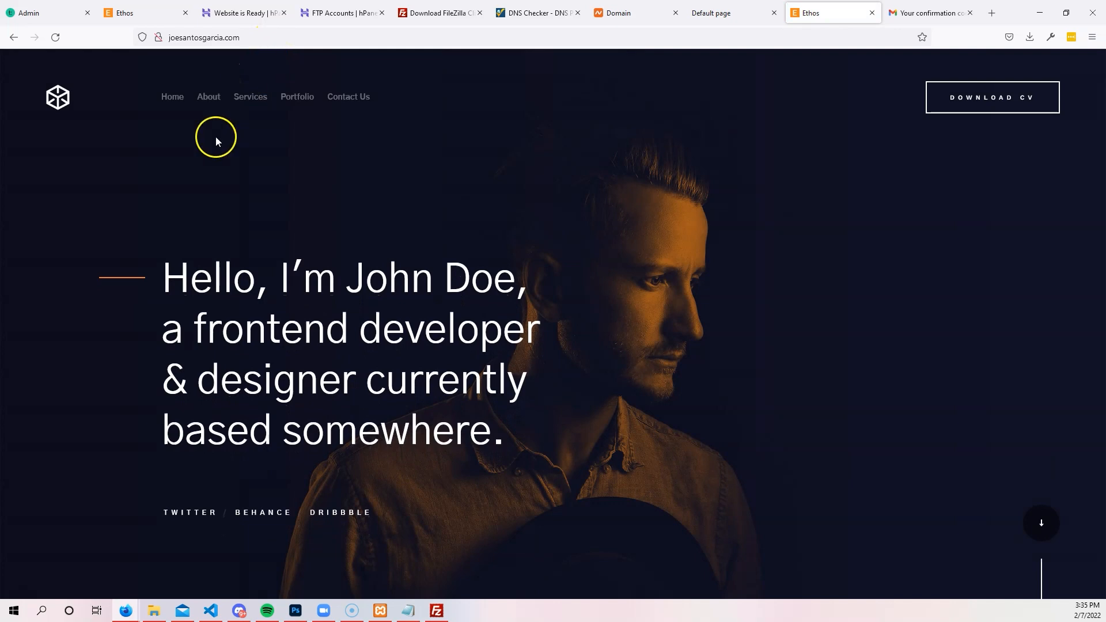
Open the live site's Home, About, Services, Portfolio and Contact Us pages in turn.
click(171, 101)
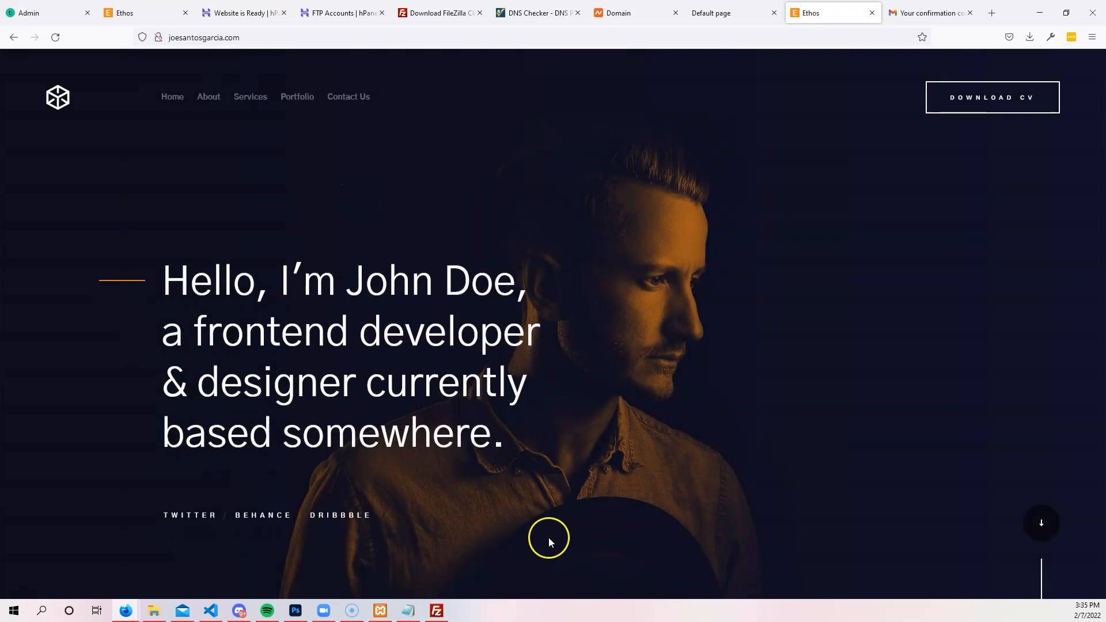
click(208, 102)
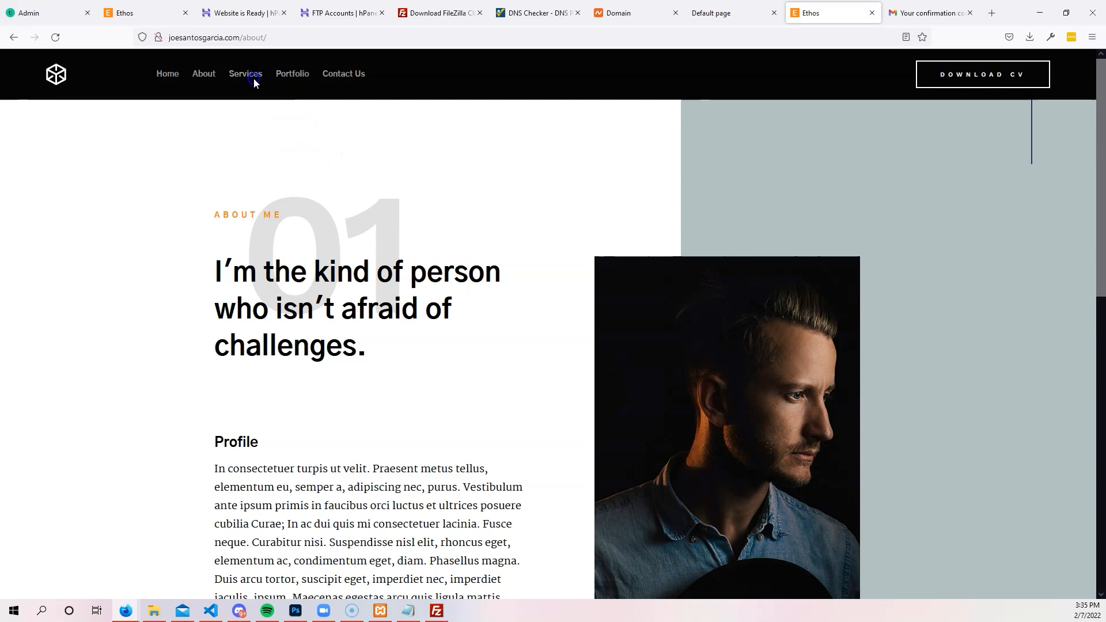
click(254, 81)
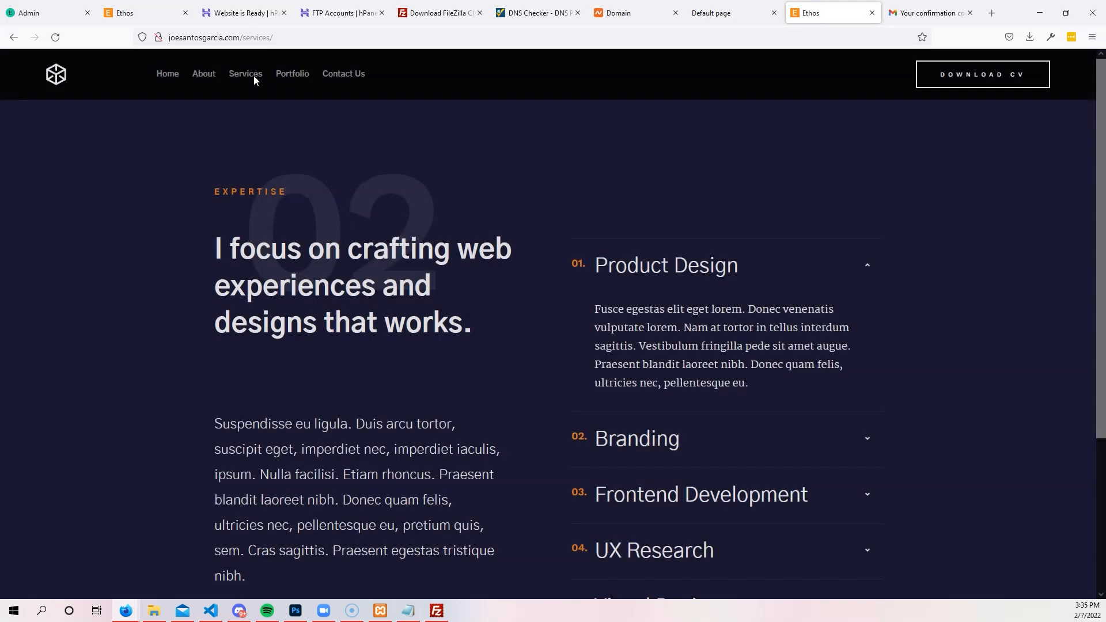
click(295, 72)
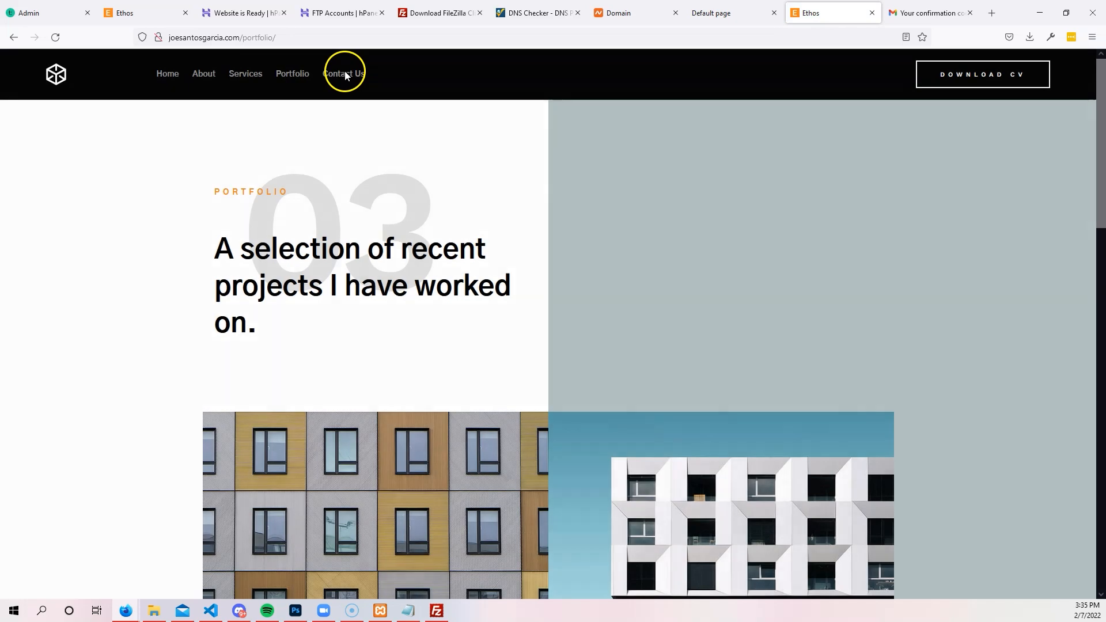
click(344, 71)
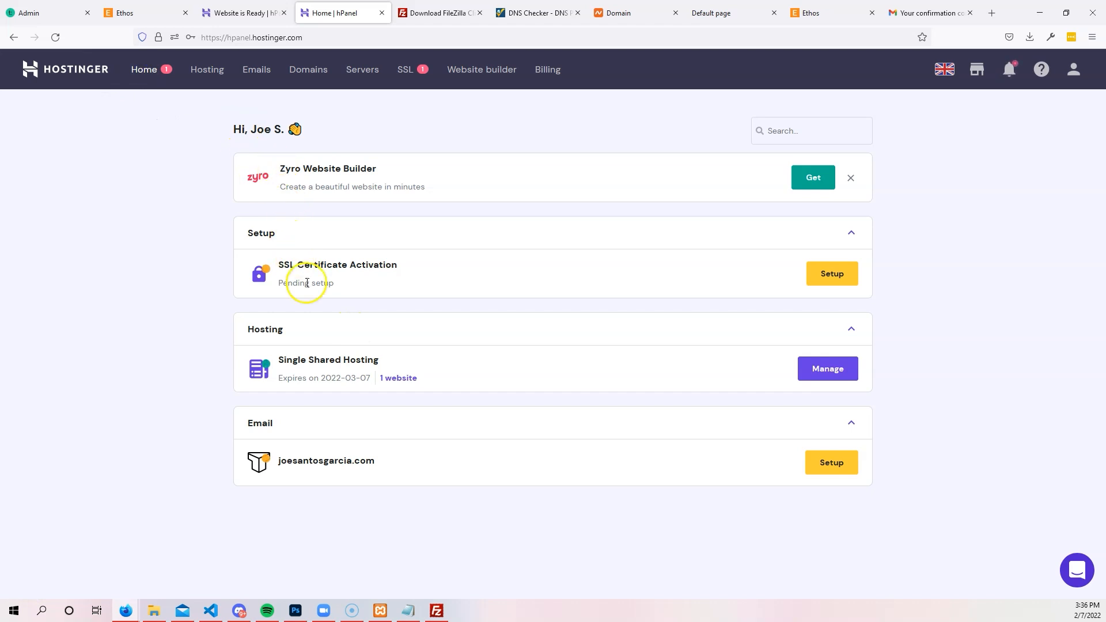
Install an SSL certificate on joesantosgarcia.com from the hPanel SSL setup, with HTTPS auto-forced.
click(833, 370)
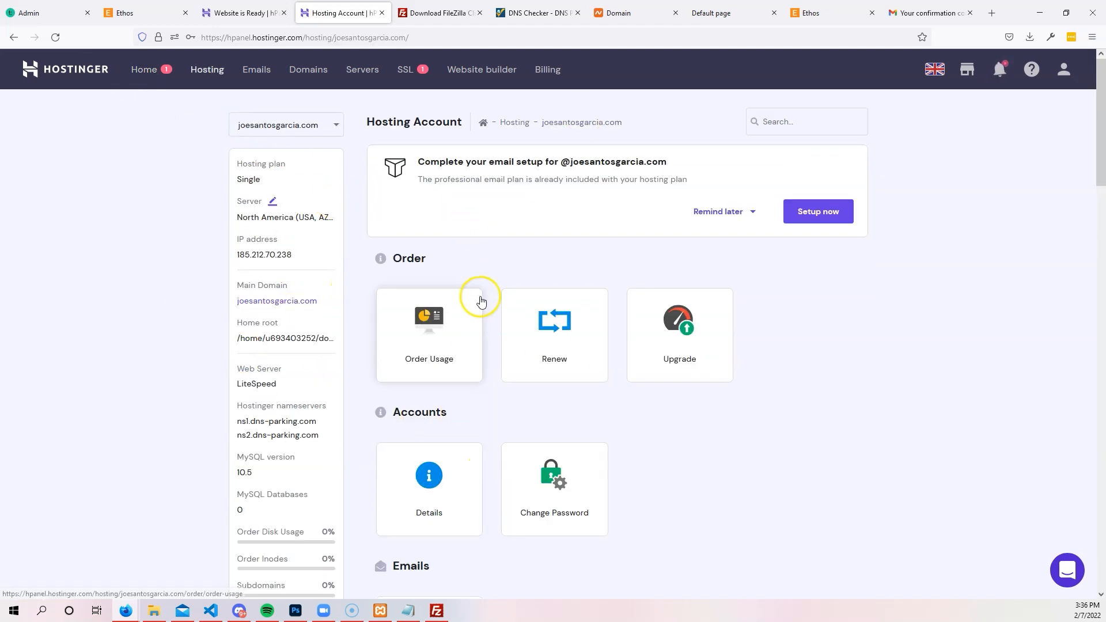
scroll(481, 301, down, 2)
scroll(593, 288, up, 2)
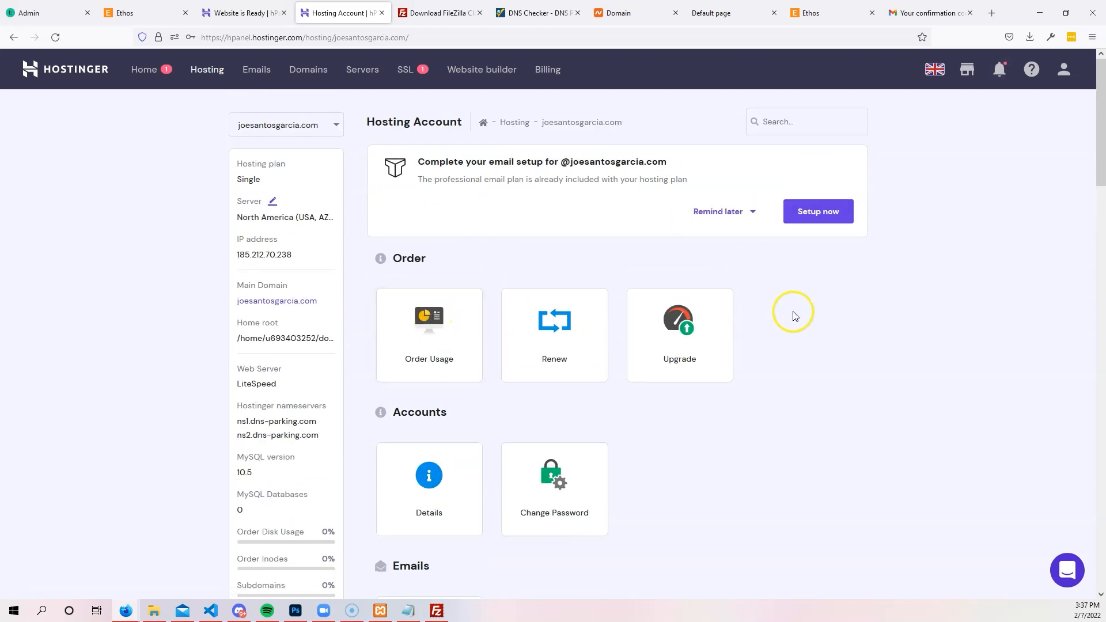
click(151, 70)
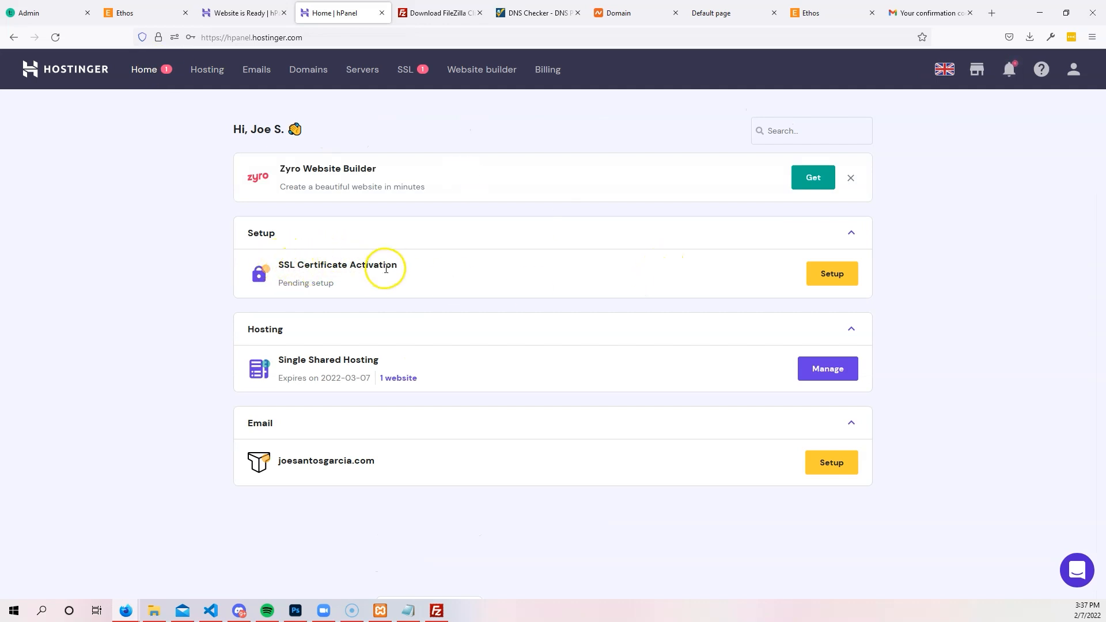
click(847, 279)
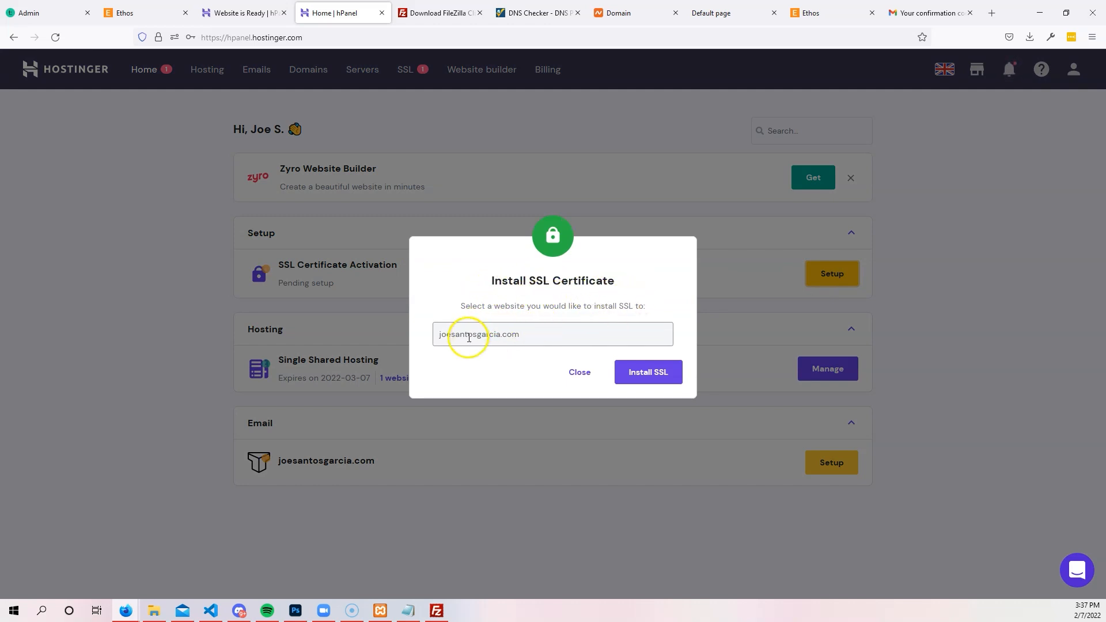
click(655, 375)
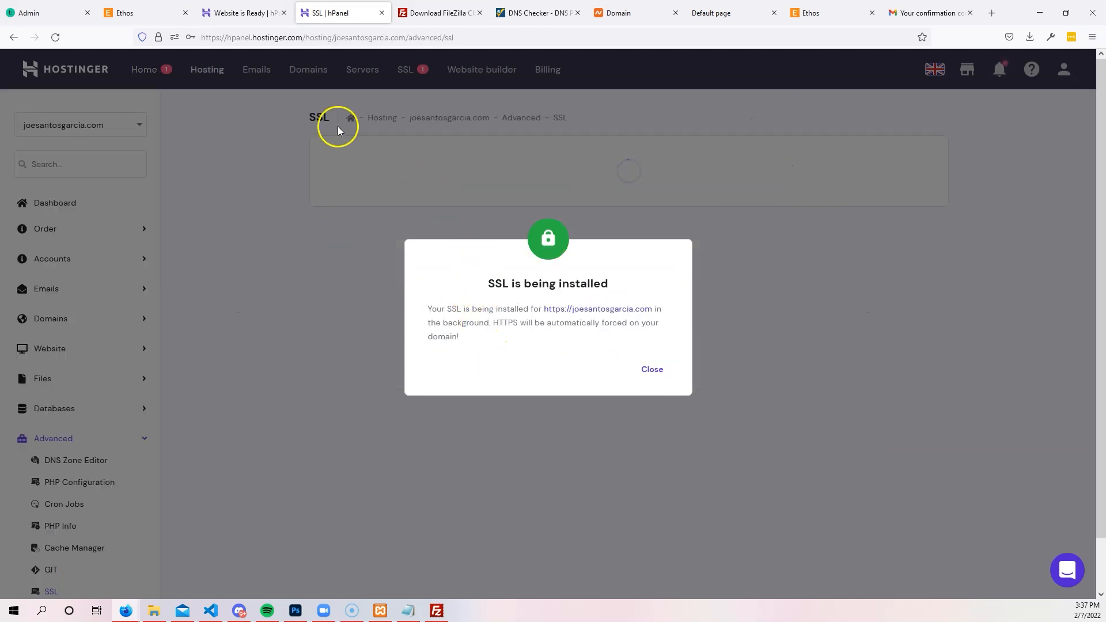
click(246, 16)
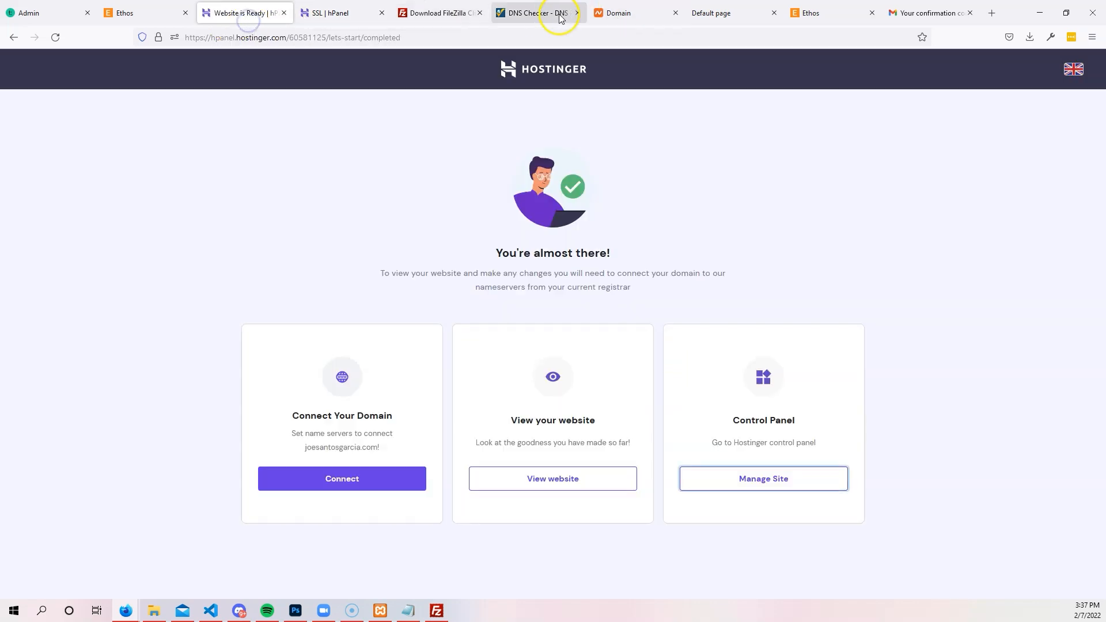
View the site information for the live Contact Us page, which still reports a not-secure connection.
click(714, 14)
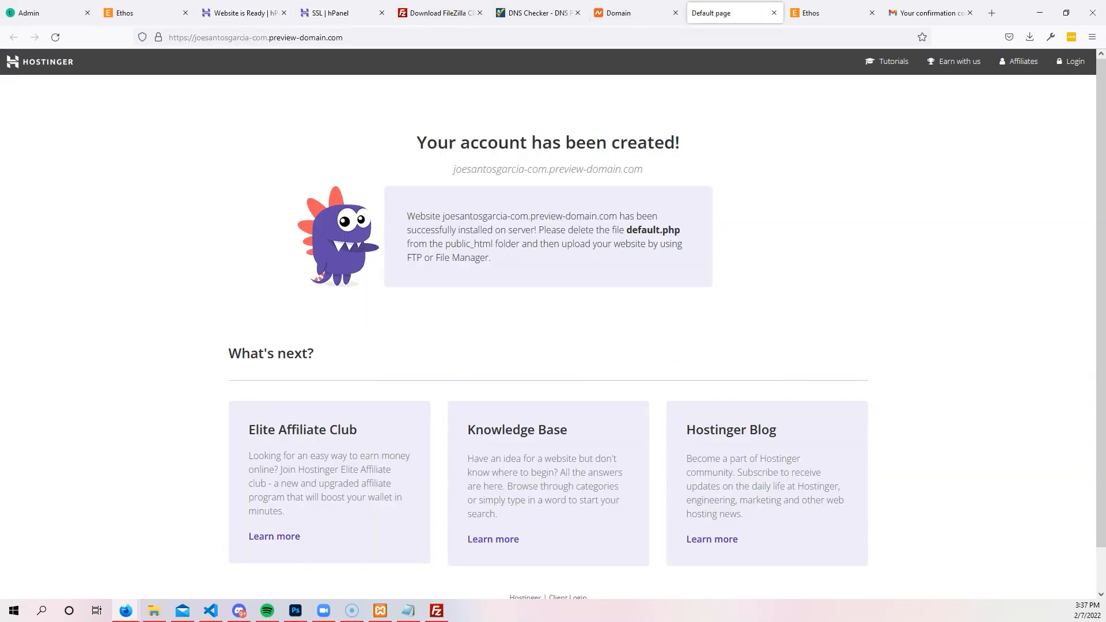
click(634, 13)
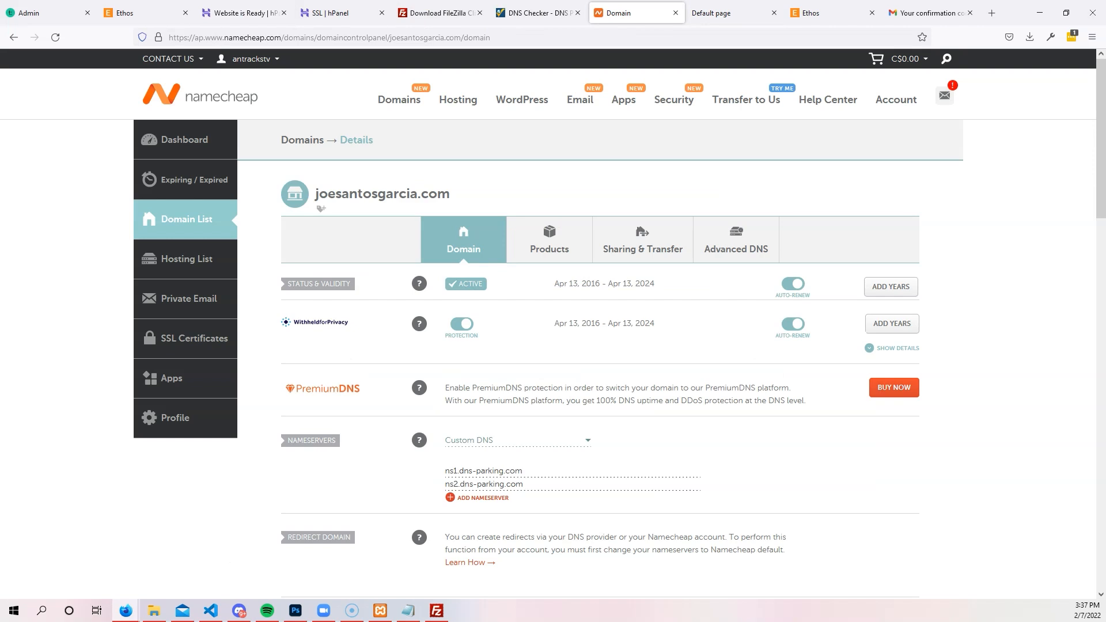
click(830, 12)
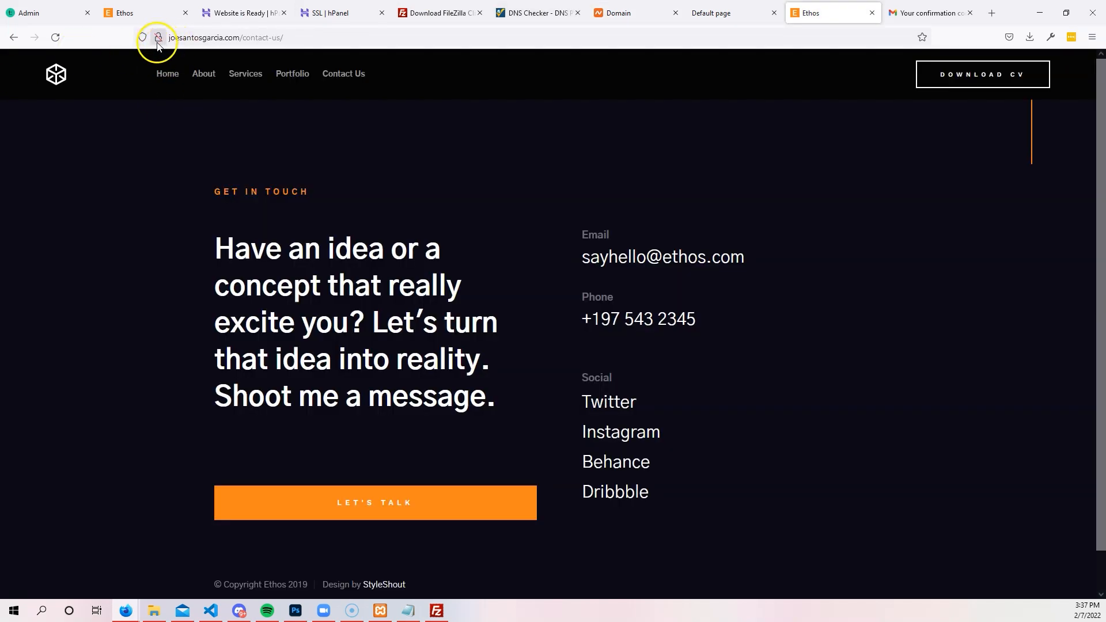
mouse_move(162, 44)
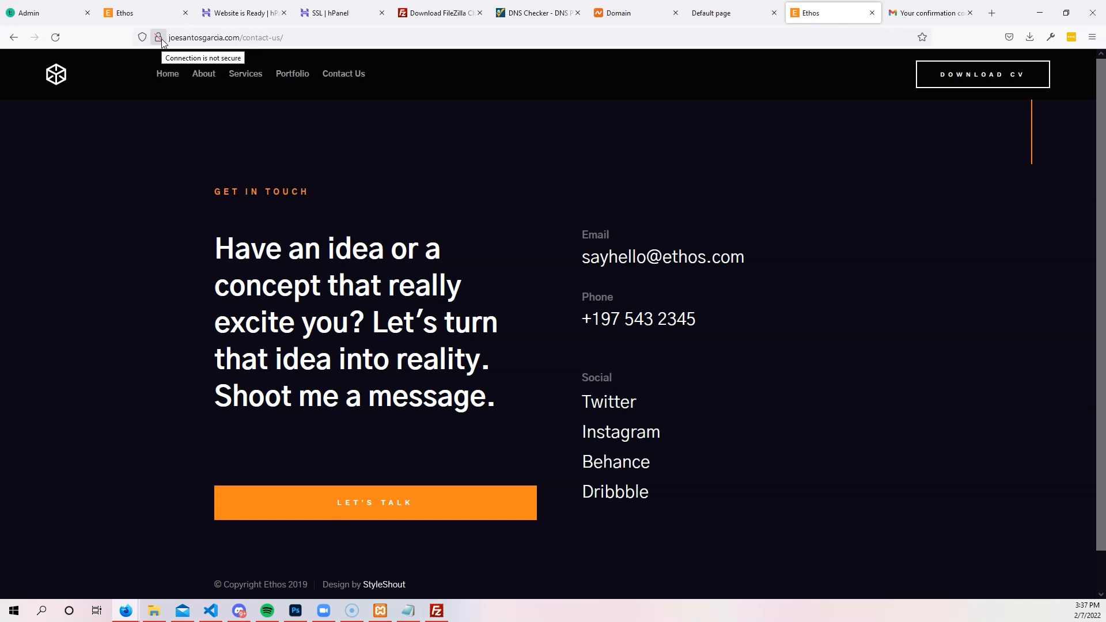
click(159, 38)
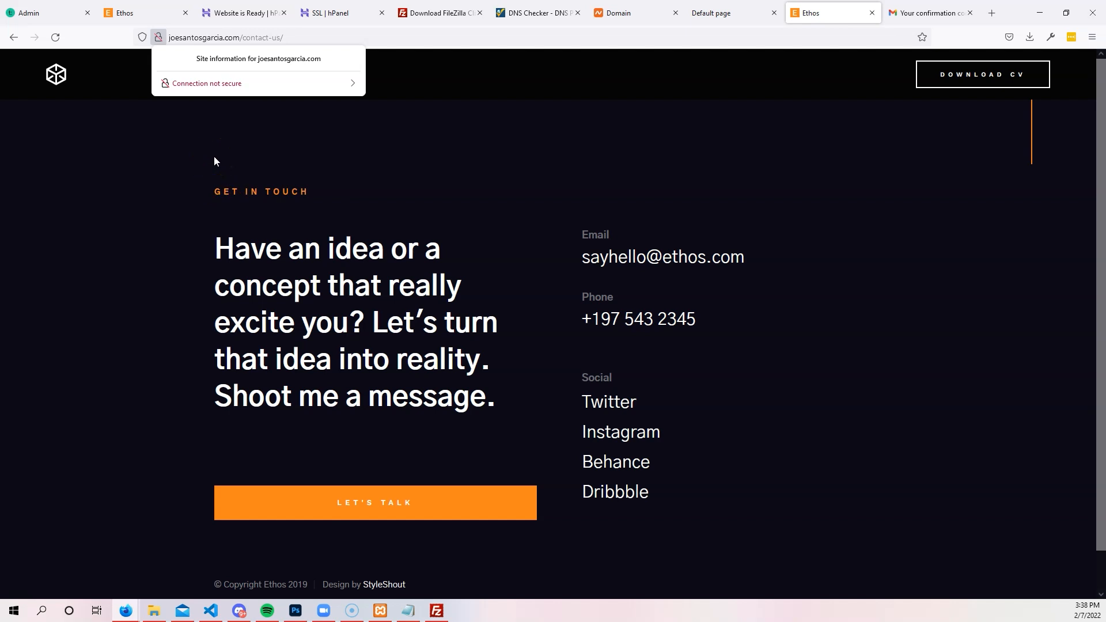
click(157, 40)
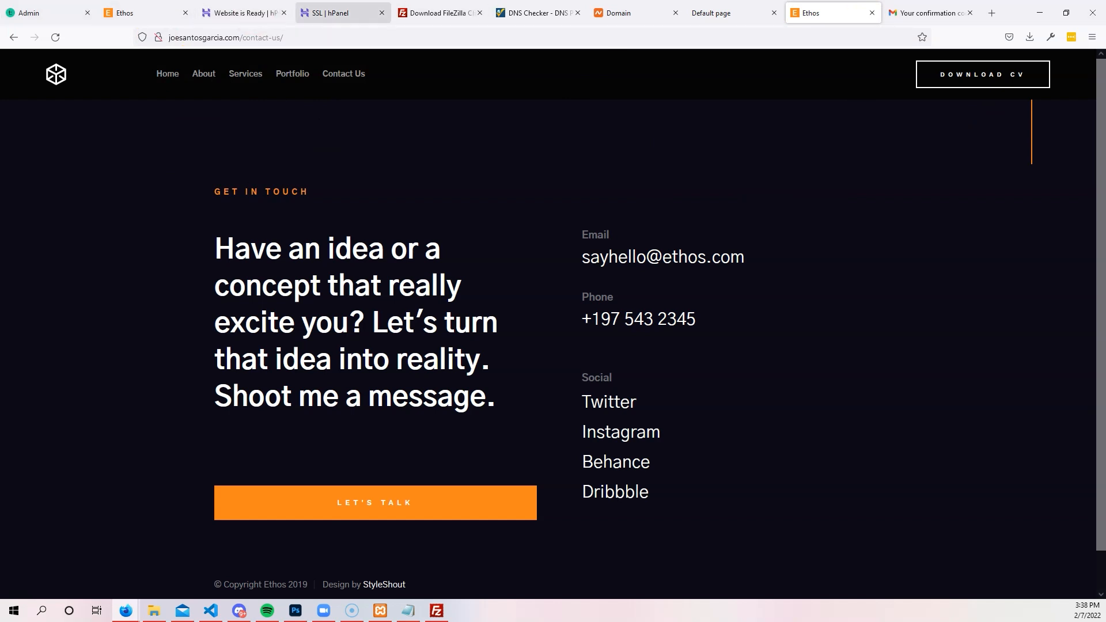
Dismiss the SSL installation notice in hPanel and open a new private window.
click(340, 13)
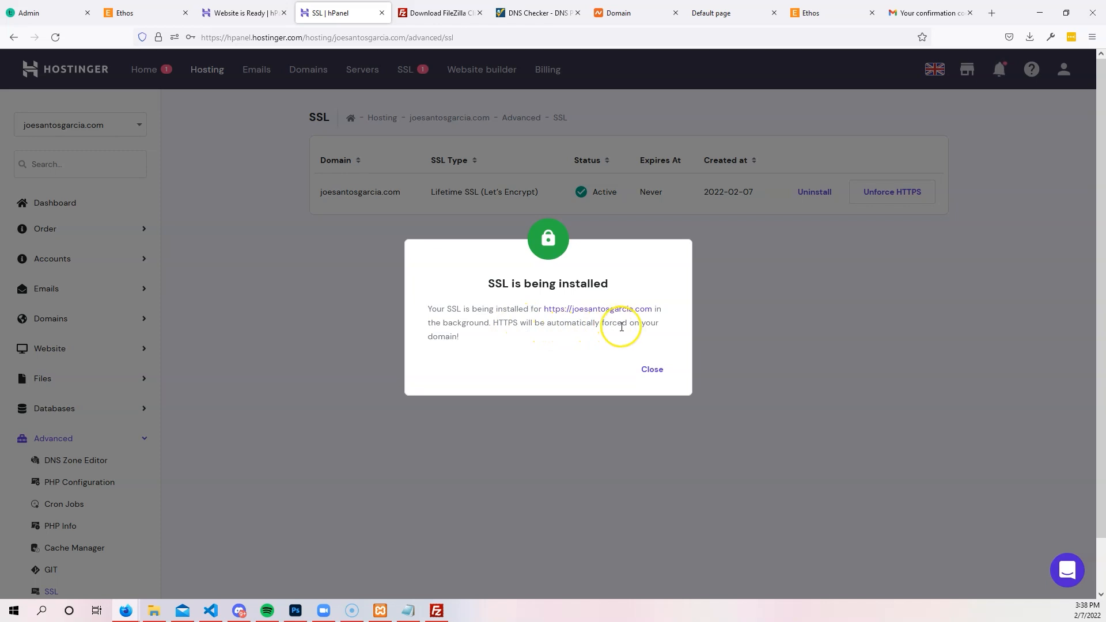
click(661, 375)
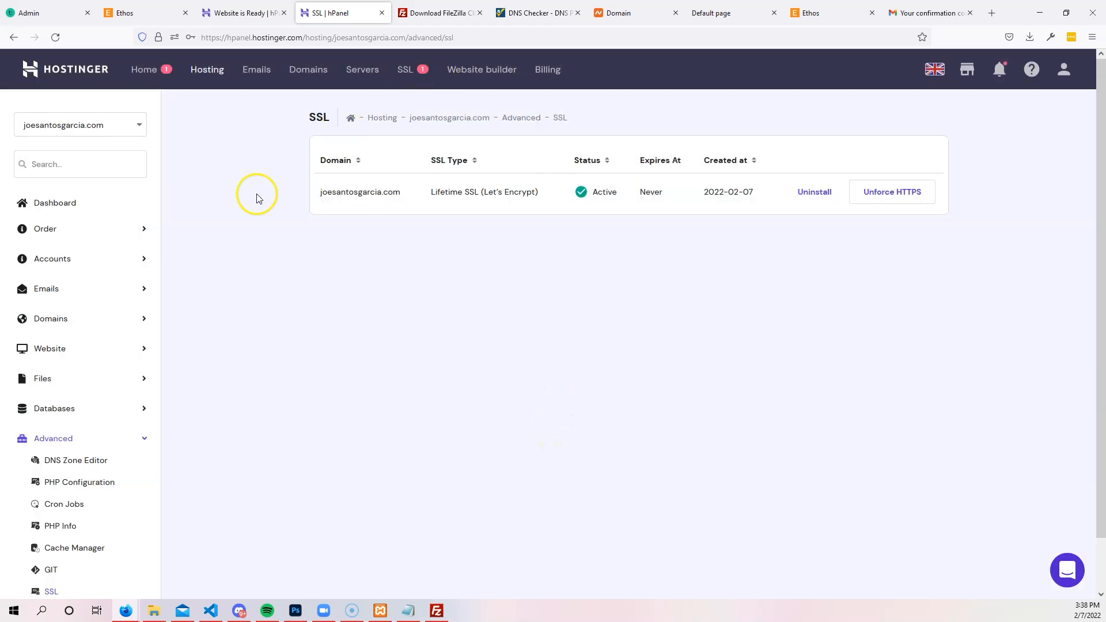
click(1092, 37)
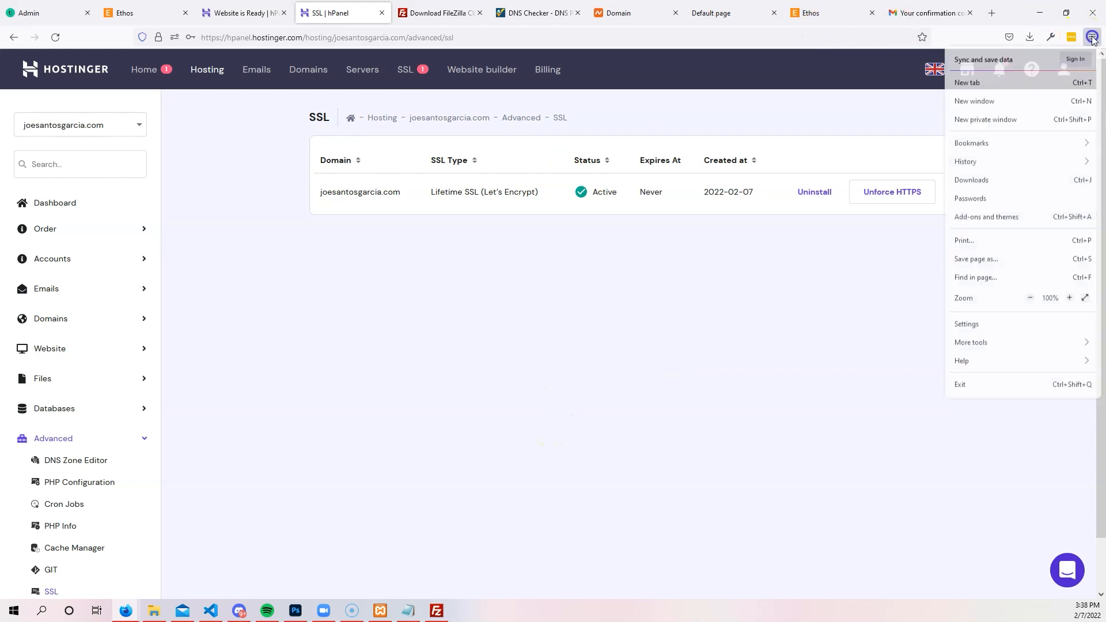
click(1035, 121)
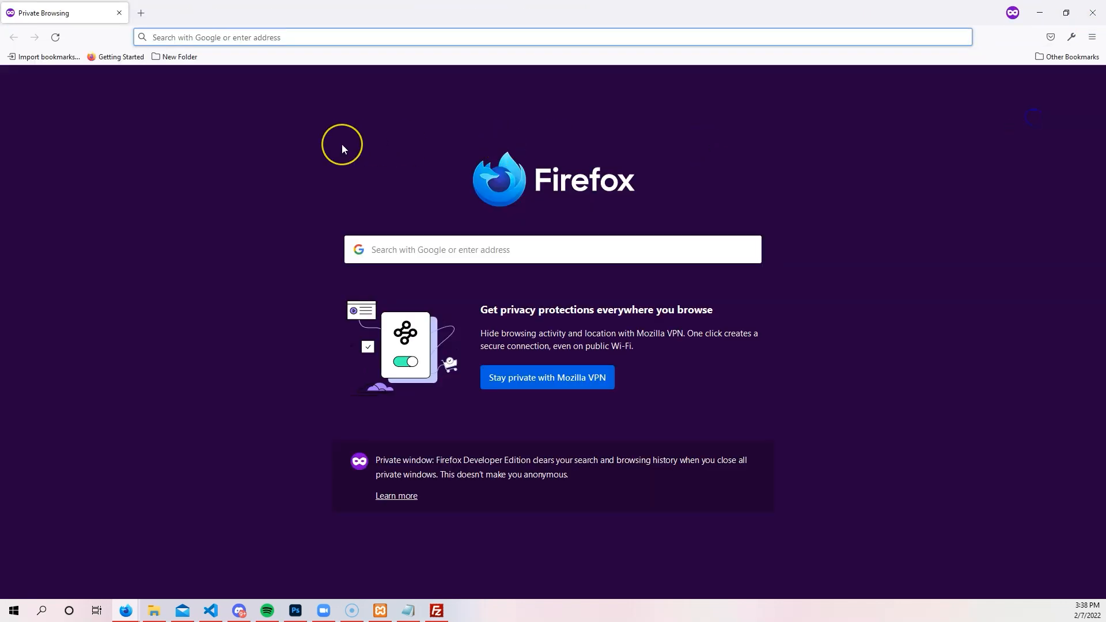
Load joesantosgarcia.com in the private window and confirm the connection is secure over HTTPS.
text(joesantosgar)
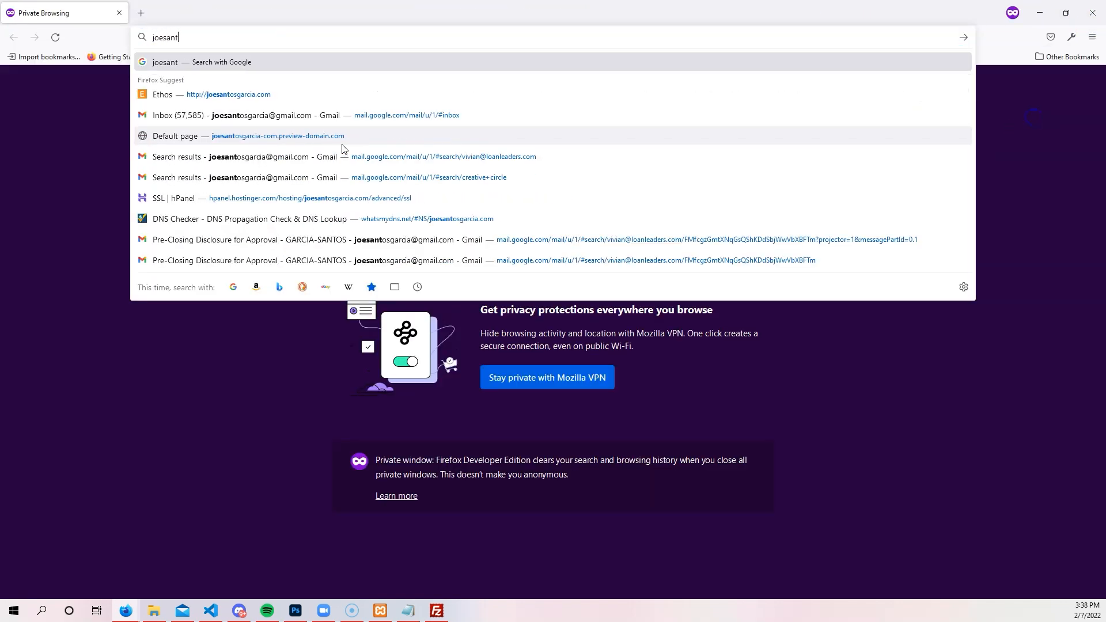
text(ci)
click(298, 97)
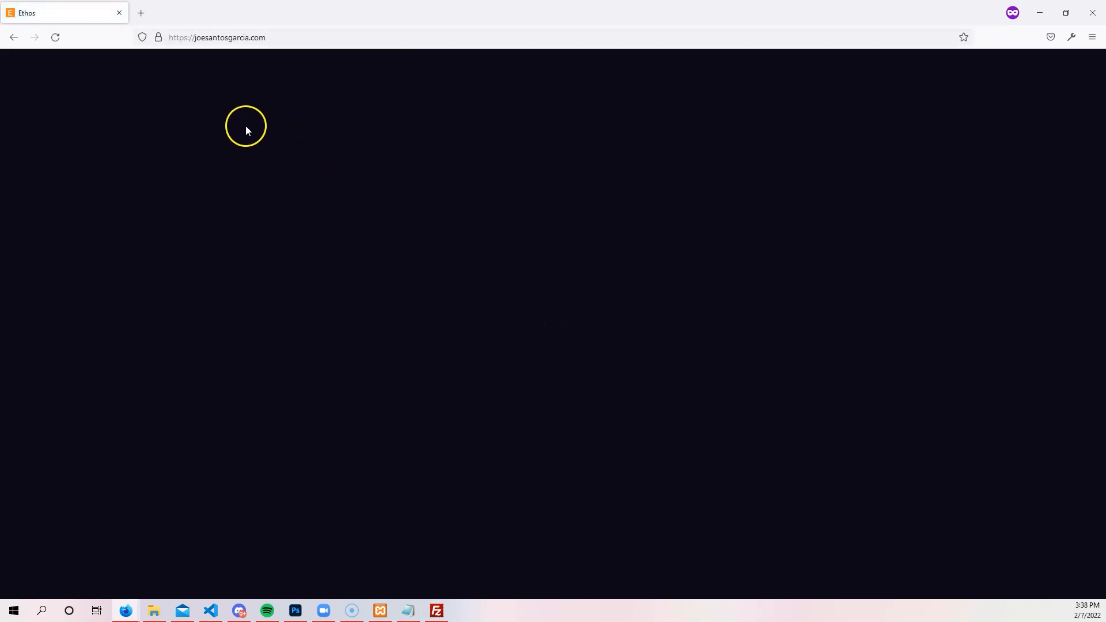
click(159, 38)
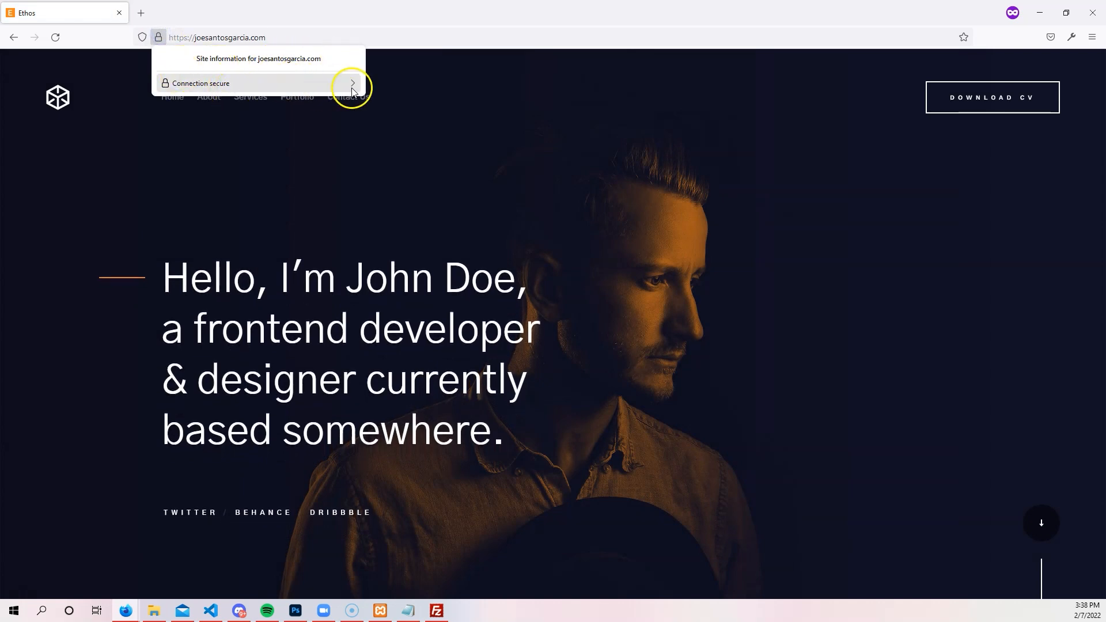
click(391, 252)
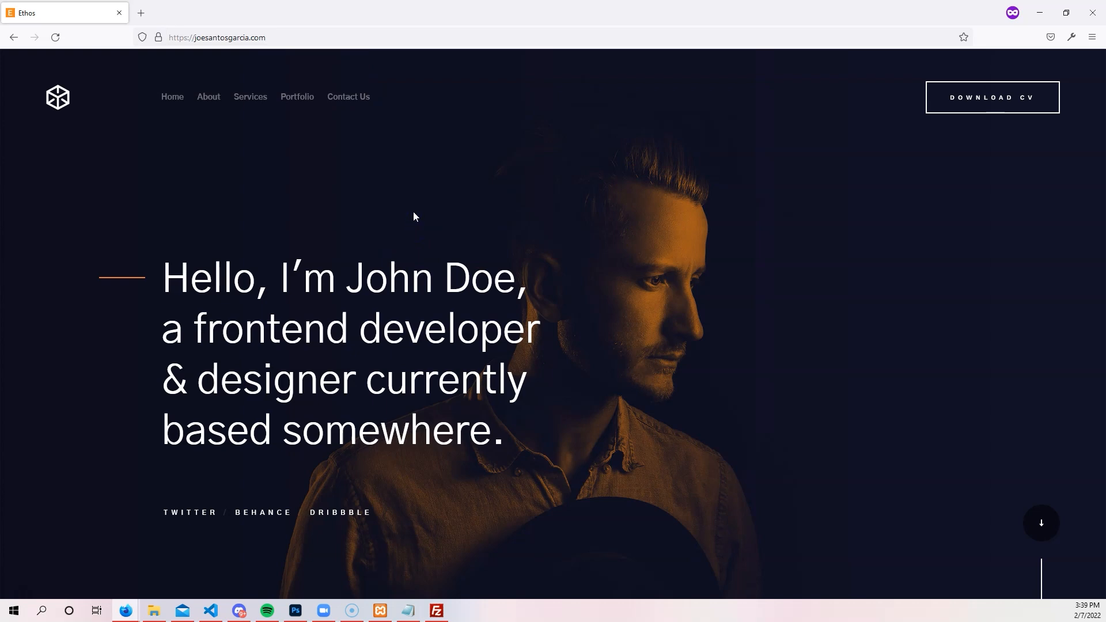
Bring VS Code forward and scroll through includes/header.php to review its nav links.
click(211, 610)
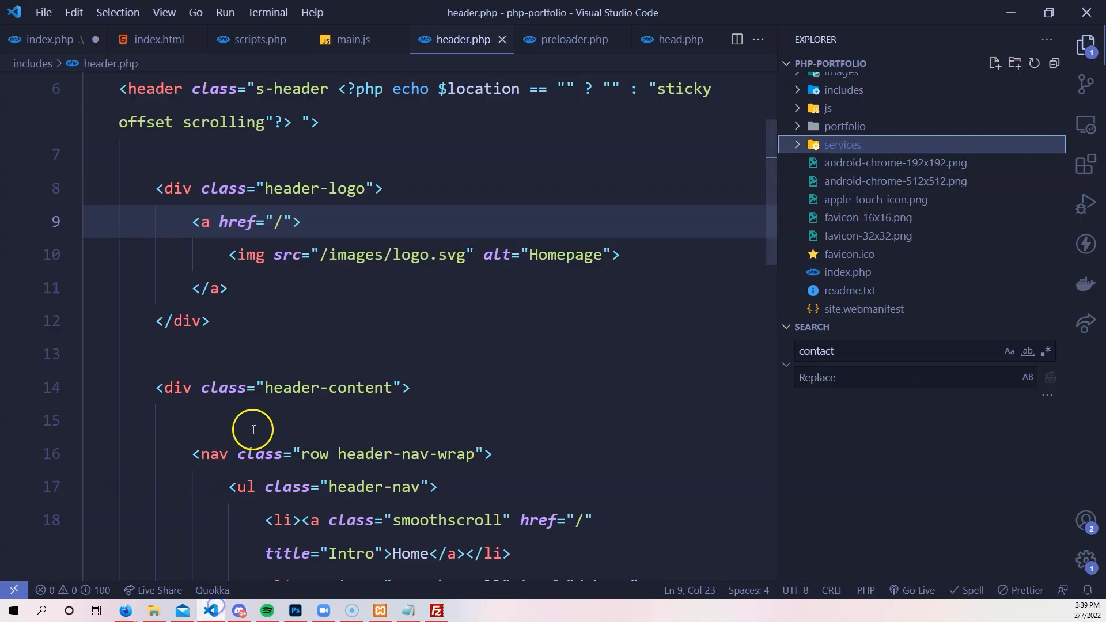
scroll(503, 269, up, 3)
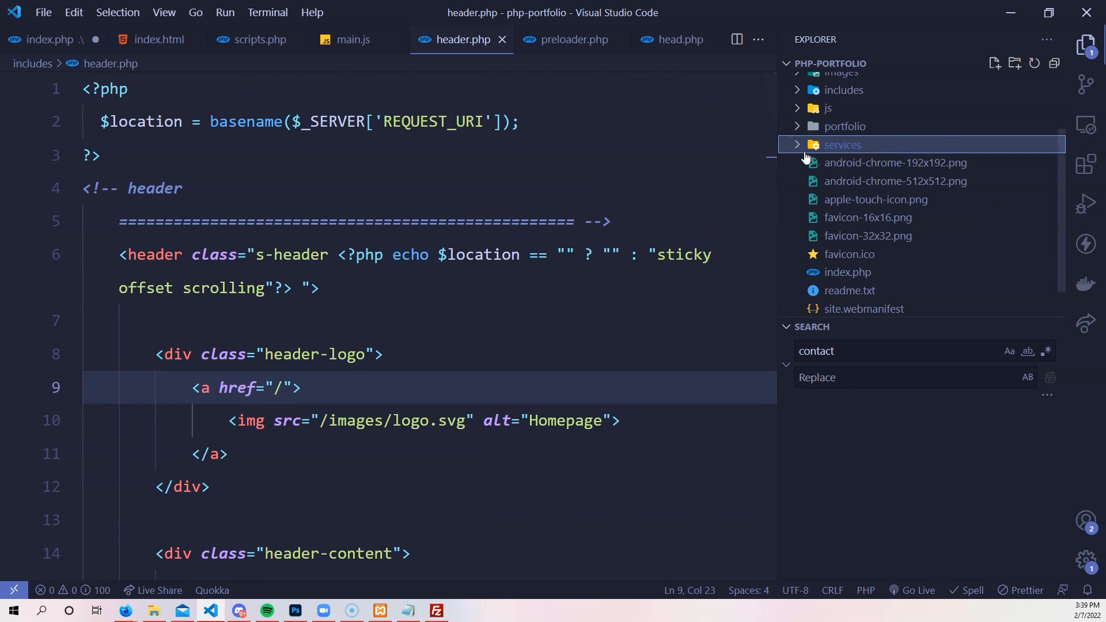
scroll(246, 256, down, 5)
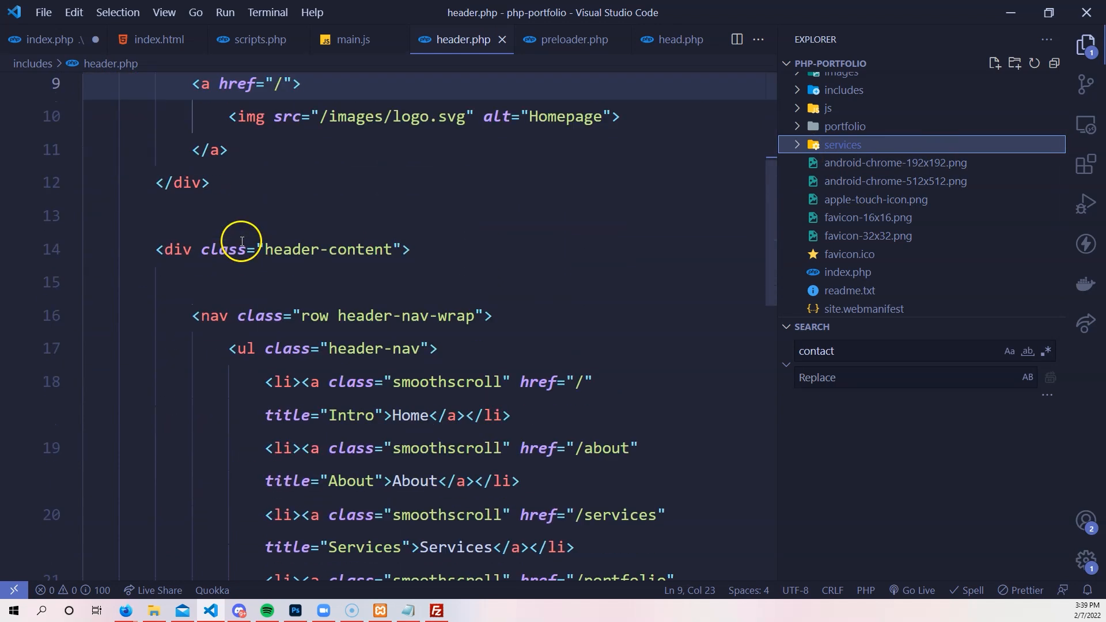
scroll(242, 239, down, 5)
scroll(240, 235, up, 3)
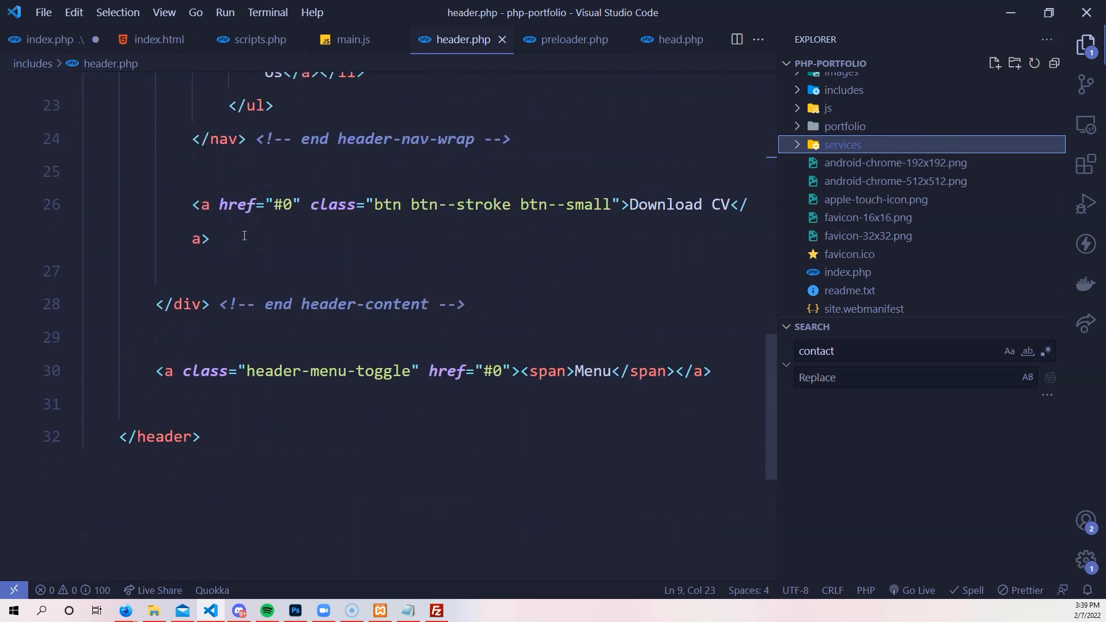
scroll(244, 236, up, 3)
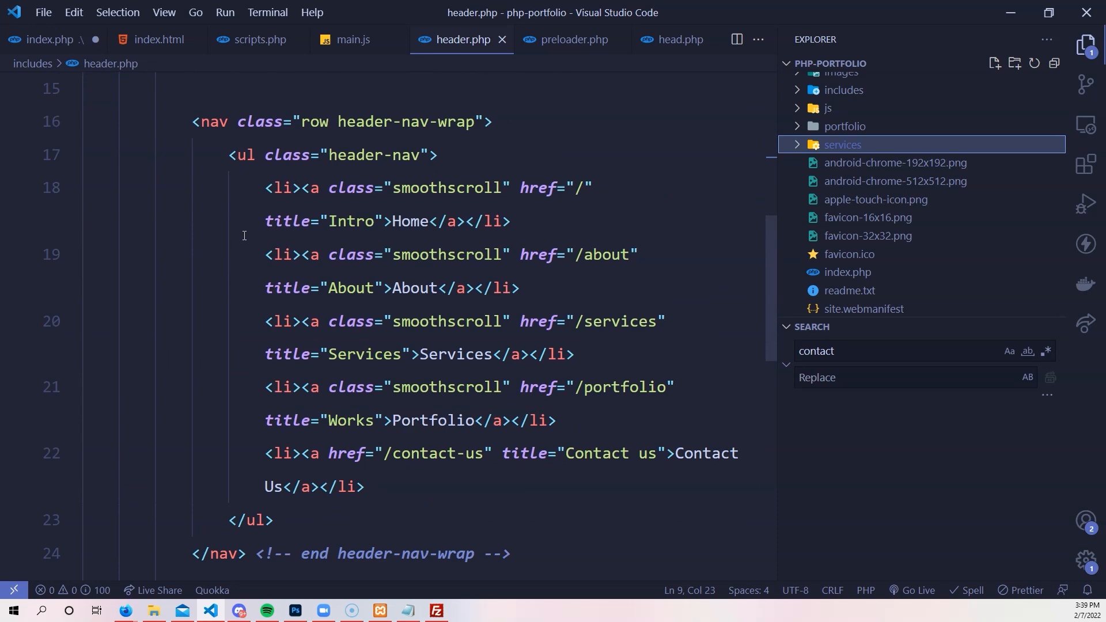
scroll(244, 236, up, 5)
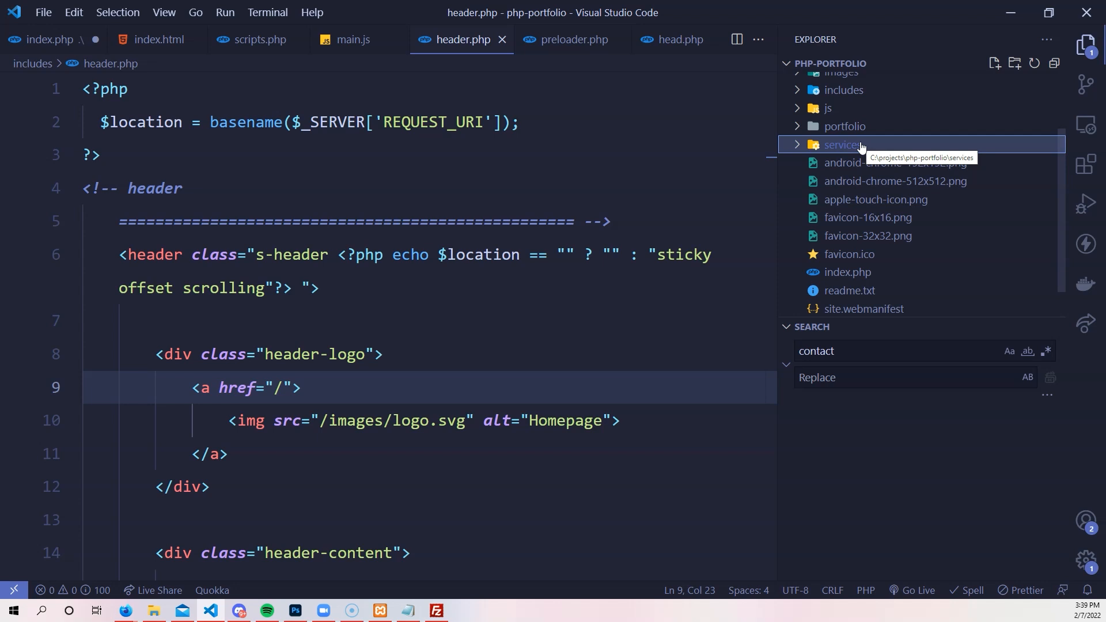
scroll(411, 376, down, 1)
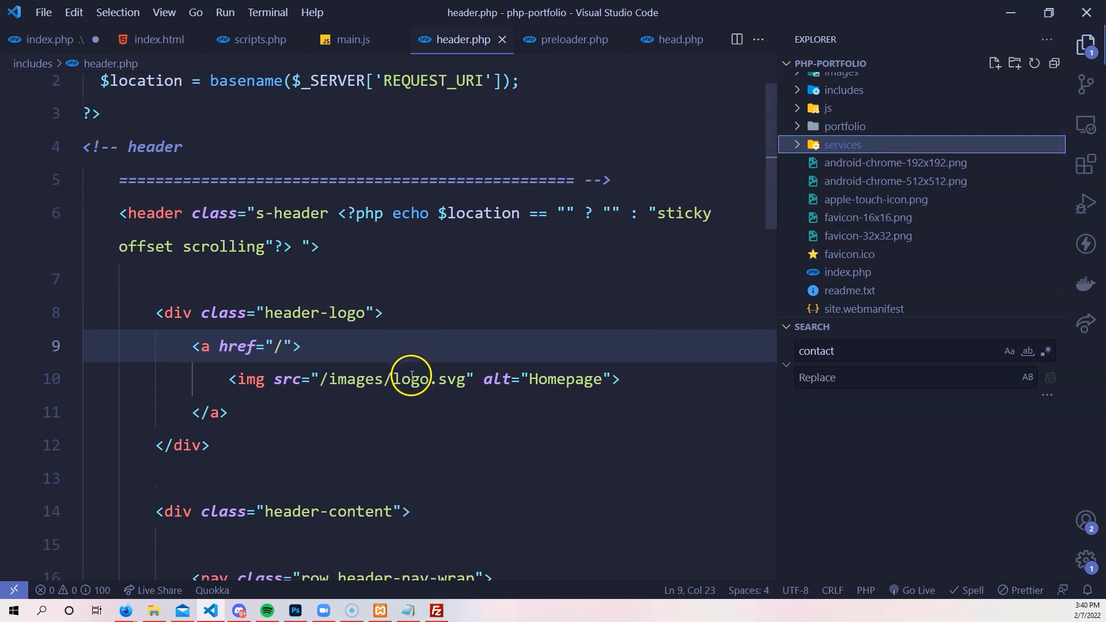
scroll(376, 405, down, 1)
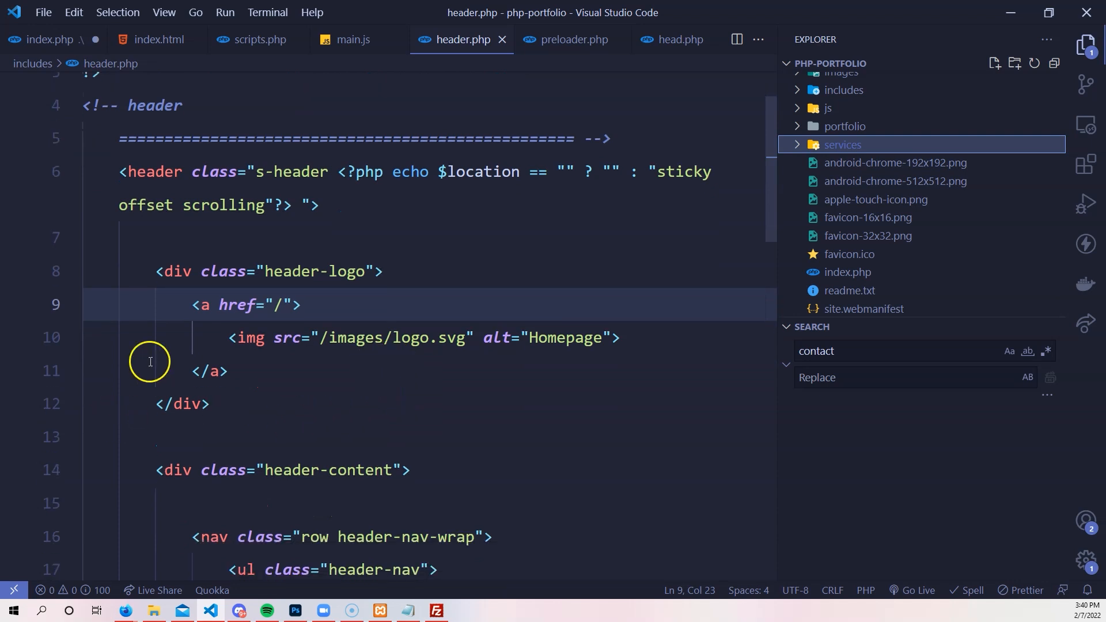